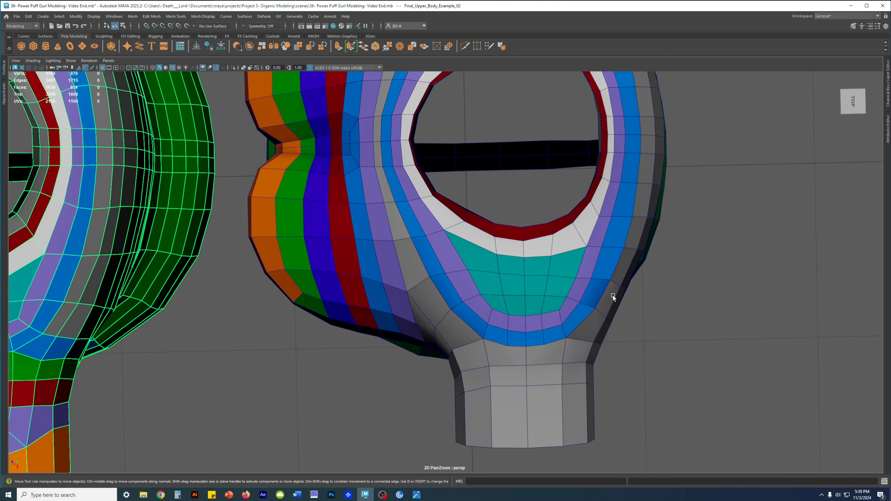
Reposition the right body's vertices along the purple and blue bands beside the teal shoulder patch to even their spacing
{"action": "left_click", "coordinate": [482, 255]}
{"action": "left_click", "coordinate": [576, 280]}
{"action": "scroll", "coordinate": [578, 282], "scroll_direction": "up", "scroll_amount": 3}
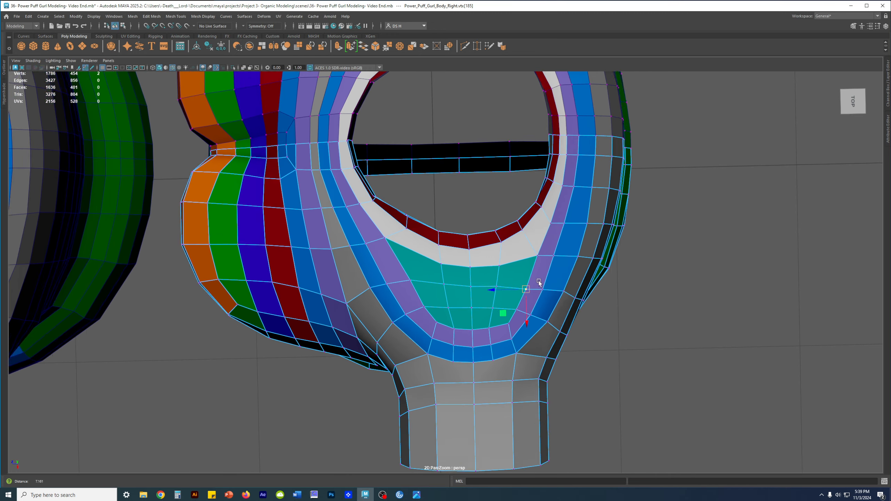
{"action": "key", "text": "F10"}
{"action": "left_click", "coordinate": [560, 301]}
{"action": "left_click_drag", "start_coordinate": [555, 309], "coordinate": [556, 306]}
{"action": "key", "text": "F9"}
{"action": "left_click", "coordinate": [590, 294]}
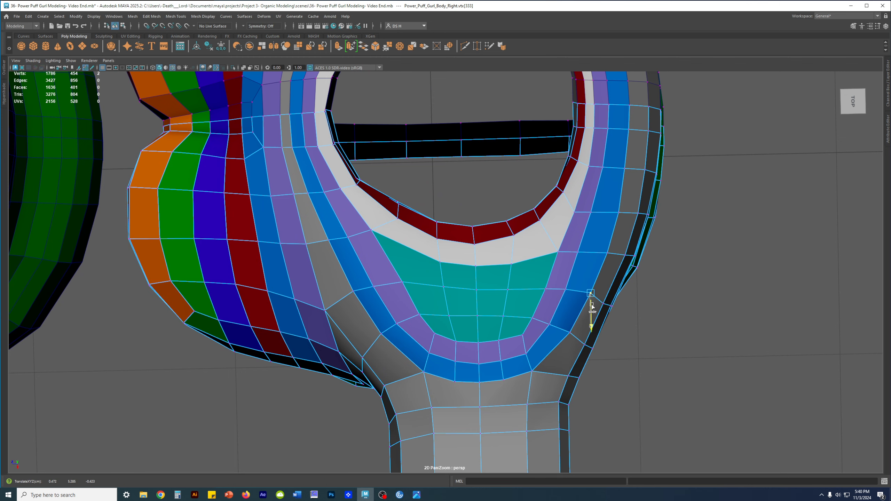
{"action": "left_click", "coordinate": [630, 323]}
Slide the vertical edges on the upper back near the arm opening to even out the loop spacing
{"action": "left_click_drag", "start_coordinate": [637, 323], "coordinate": [686, 282], "text": "alt"}
{"action": "left_click", "coordinate": [497, 246]}
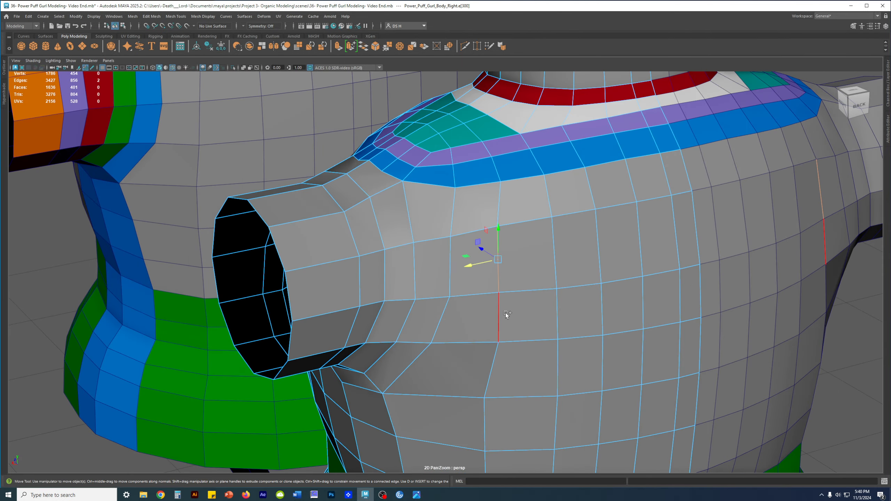
{"action": "scroll", "coordinate": [517, 305], "scroll_direction": "up", "scroll_amount": 3}
{"action": "left_click_drag", "start_coordinate": [517, 305], "coordinate": [455, 381], "text": "alt"}
{"action": "middle_click_drag", "start_coordinate": [454, 381], "coordinate": [452, 390], "text": "shift"}
{"action": "left_click", "coordinate": [413, 358]}
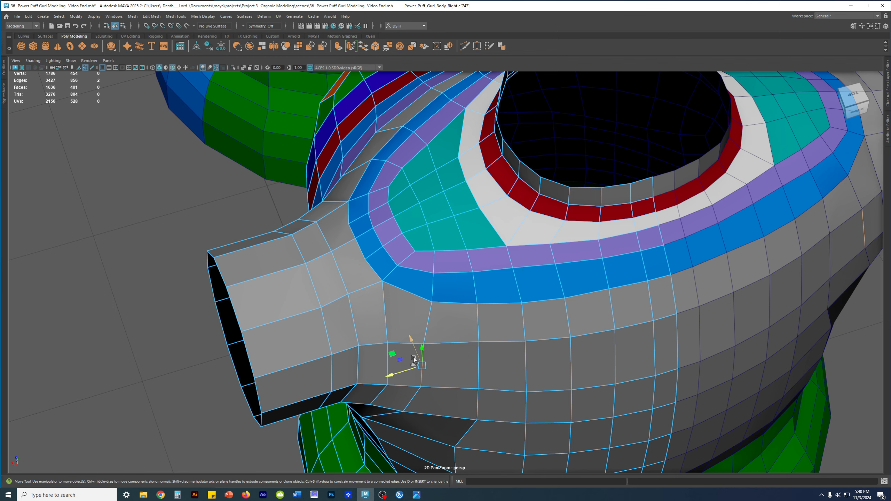
{"action": "middle_click_drag", "start_coordinate": [409, 369], "coordinate": [418, 367], "text": "shift"}
Shift the vertices on the back beside the arm sideways to smooth the flow of the vertical loops
{"action": "left_click_drag", "start_coordinate": [439, 320], "coordinate": [416, 260], "text": "alt"}
{"action": "left_click", "coordinate": [415, 259]}
{"action": "middle_click_drag", "start_coordinate": [416, 260], "coordinate": [399, 257], "text": "shift"}
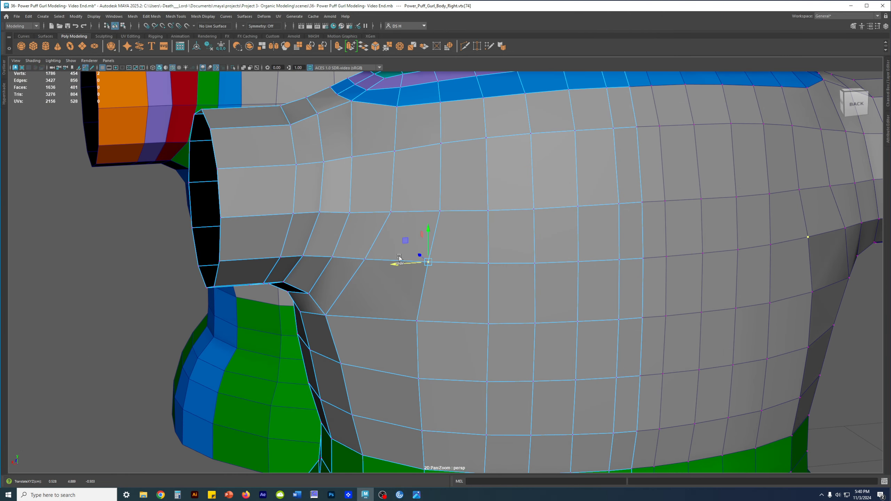
{"action": "left_click_drag", "start_coordinate": [492, 222], "coordinate": [576, 209], "text": "alt"}
{"action": "left_click_drag", "start_coordinate": [600, 293], "coordinate": [514, 281], "text": "alt"}
{"action": "left_click", "coordinate": [351, 234]}
{"action": "left_click_drag", "start_coordinate": [338, 234], "coordinate": [358, 233]}
Even out the vertices of the teal patch and its surrounding bands, including the vertex behind the arm on the back
{"action": "left_click_drag", "start_coordinate": [449, 247], "coordinate": [401, 319], "text": "alt"}
{"action": "left_click", "coordinate": [473, 299]}
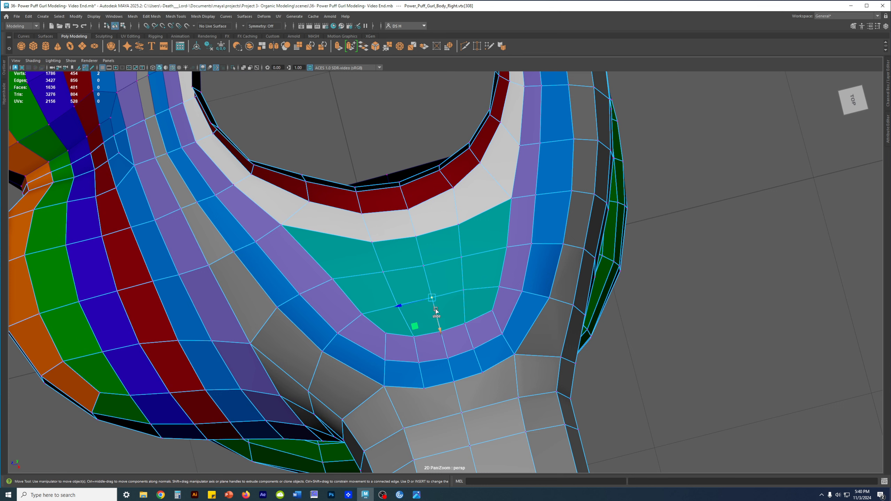
{"action": "left_click", "coordinate": [432, 298]}
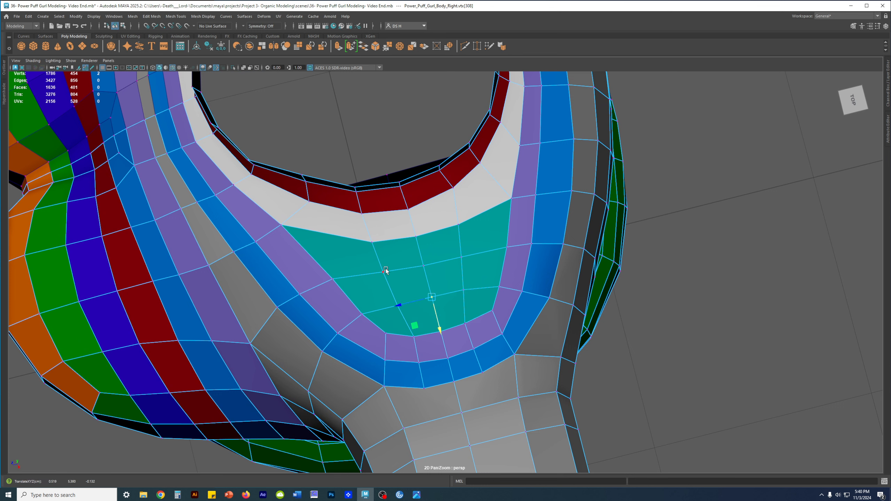
{"action": "left_click", "coordinate": [333, 282]}
{"action": "left_click", "coordinate": [505, 247]}
{"action": "left_click", "coordinate": [534, 242]}
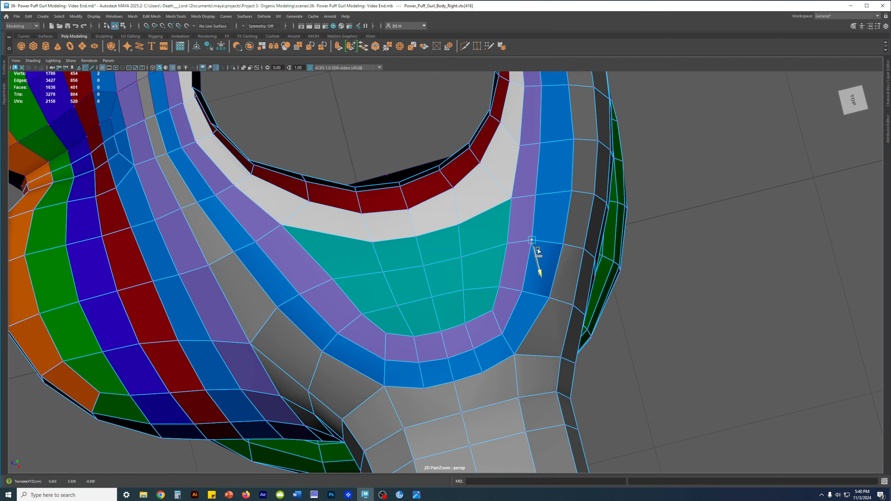
{"action": "left_click", "coordinate": [569, 247]}
{"action": "left_click_drag", "start_coordinate": [614, 258], "coordinate": [428, 234], "text": "alt"}
{"action": "left_click", "coordinate": [424, 269]}
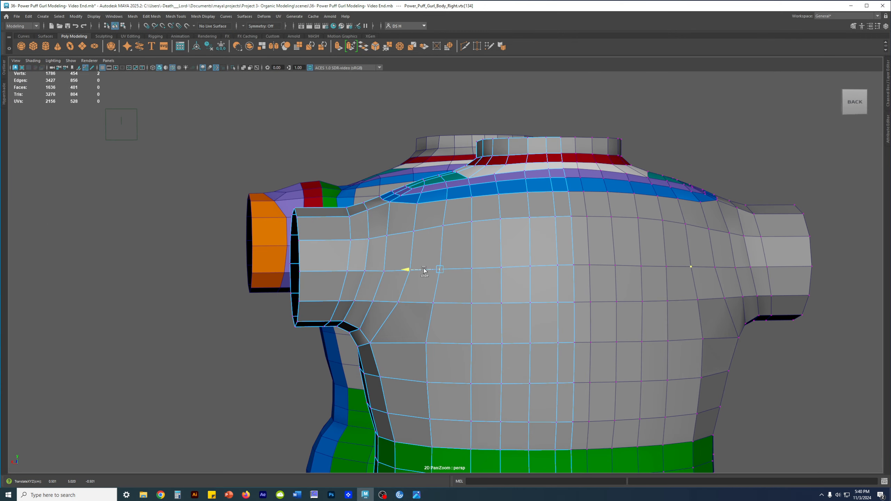
Preview the body in smooth mode and save an incremental version of the scene
{"action": "left_click_drag", "start_coordinate": [503, 240], "coordinate": [554, 295], "text": "alt"}
{"action": "key", "text": "1"}
{"action": "key", "text": "3"}
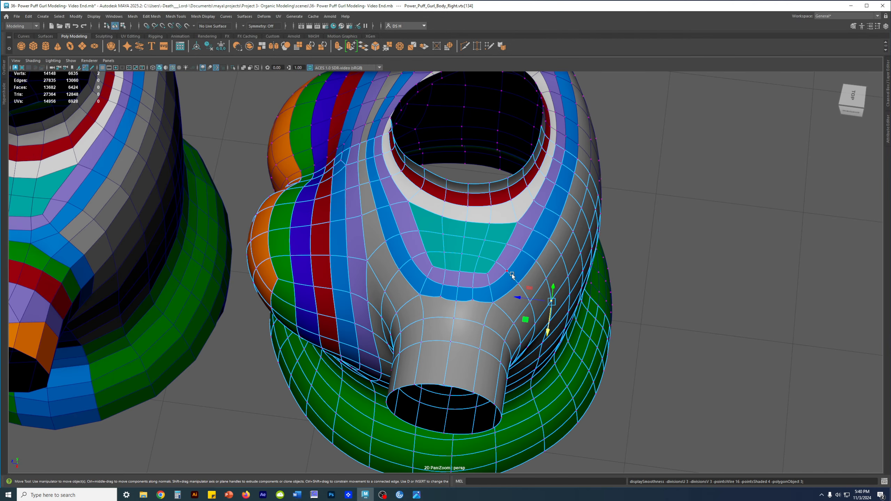
{"action": "key", "text": "ctrl+alt+s"}
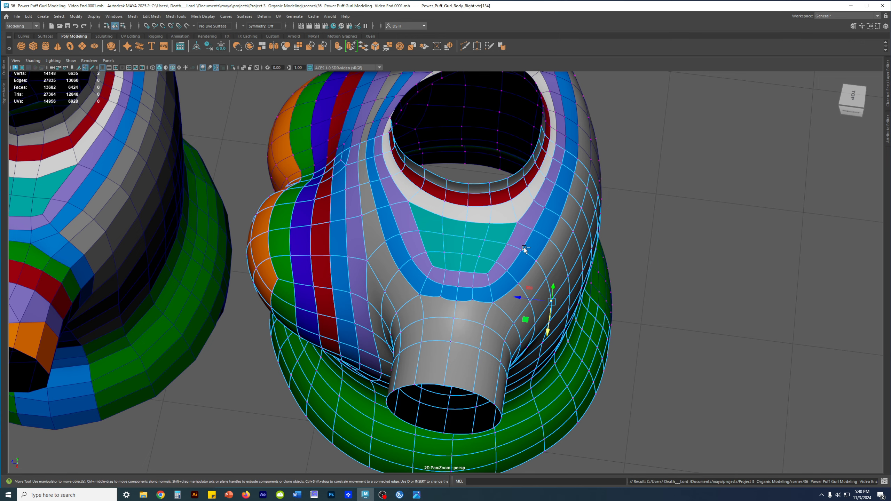
{"action": "middle_click_drag", "start_coordinate": [477, 219], "coordinate": [629, 227], "text": "alt"}
{"action": "key", "text": "1"}
Select the two edges crossing the green band at the top of the reference model's arm to study the loop placement
{"action": "middle_click_drag", "start_coordinate": [309, 258], "coordinate": [400, 225], "text": "alt"}
{"action": "left_click_drag", "start_coordinate": [403, 225], "coordinate": [412, 229], "text": "alt"}
{"action": "scroll", "coordinate": [411, 229], "scroll_direction": "up", "scroll_amount": 3}
{"action": "middle_click_drag", "start_coordinate": [343, 243], "coordinate": [327, 228], "text": "alt"}
{"action": "scroll", "coordinate": [488, 247], "scroll_direction": "down", "scroll_amount": 1}
{"action": "middle_click_drag", "start_coordinate": [630, 235], "coordinate": [607, 244], "text": "alt"}
{"action": "middle_click_drag", "start_coordinate": [263, 279], "coordinate": [368, 302], "text": "alt"}
{"action": "left_click", "coordinate": [355, 248]}
{"action": "left_click", "coordinate": [513, 316]}
{"action": "left_click_drag", "start_coordinate": [442, 282], "coordinate": [440, 303], "text": "alt"}
{"action": "middle_click_drag", "start_coordinate": [440, 303], "coordinate": [495, 273], "text": "alt"}
{"action": "scroll", "coordinate": [496, 273], "scroll_direction": "up", "scroll_amount": 2}
{"action": "left_click", "coordinate": [376, 264]}
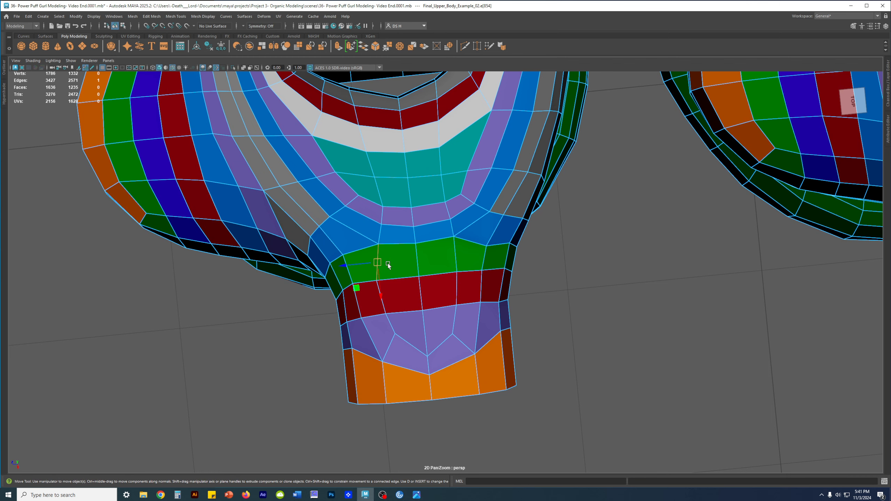
{"action": "left_click", "coordinate": [455, 255], "text": "shift"}
{"action": "key", "text": "w"}
Compare the reference model's green-band edges with the matching edges between the blue band and arm on the working model
{"action": "middle_click_drag", "start_coordinate": [769, 250], "coordinate": [468, 301], "text": "alt"}
{"action": "scroll", "coordinate": [469, 301], "scroll_direction": "up", "scroll_amount": 2}
{"action": "left_click", "coordinate": [493, 264], "text": "shift"}
{"action": "middle_click_drag", "start_coordinate": [382, 284], "coordinate": [678, 259], "text": "alt"}
{"action": "middle_click_drag", "start_coordinate": [310, 264], "coordinate": [526, 225], "text": "alt"}
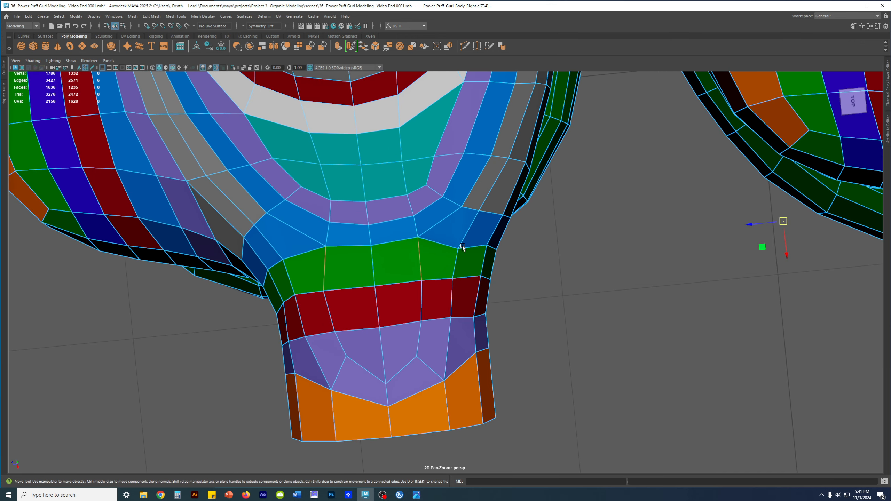
{"action": "scroll", "coordinate": [439, 266], "scroll_direction": "down", "scroll_amount": 5}
{"action": "scroll", "coordinate": [589, 287], "scroll_direction": "up", "scroll_amount": 4}
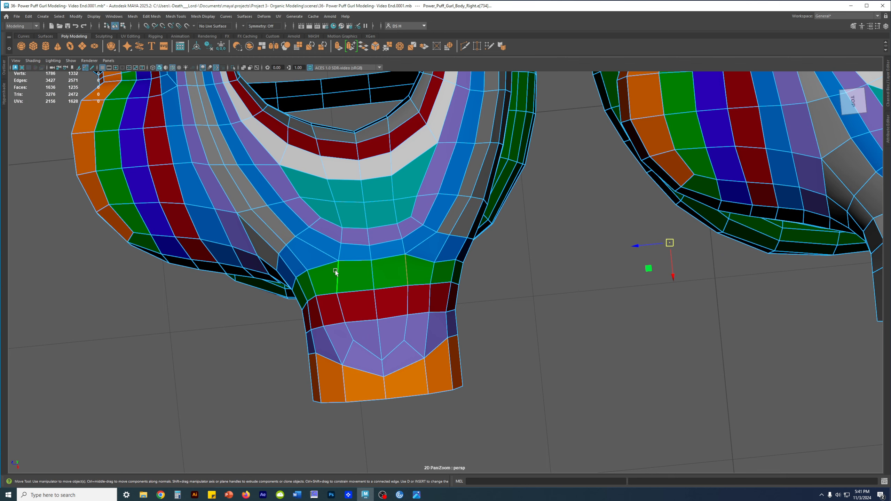
{"action": "middle_click_drag", "start_coordinate": [532, 272], "coordinate": [77, 303], "text": "alt"}
{"action": "scroll", "coordinate": [514, 287], "scroll_direction": "up", "scroll_amount": 4}
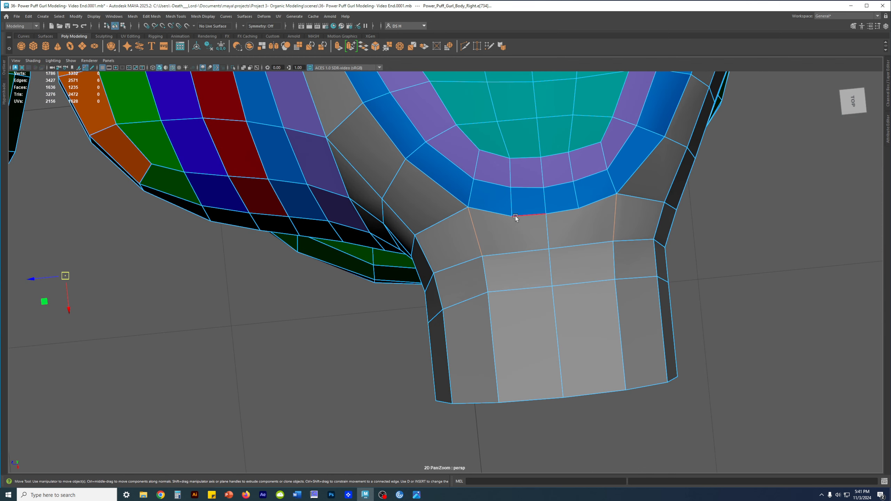
{"action": "left_click", "coordinate": [488, 236], "text": "ctrl"}
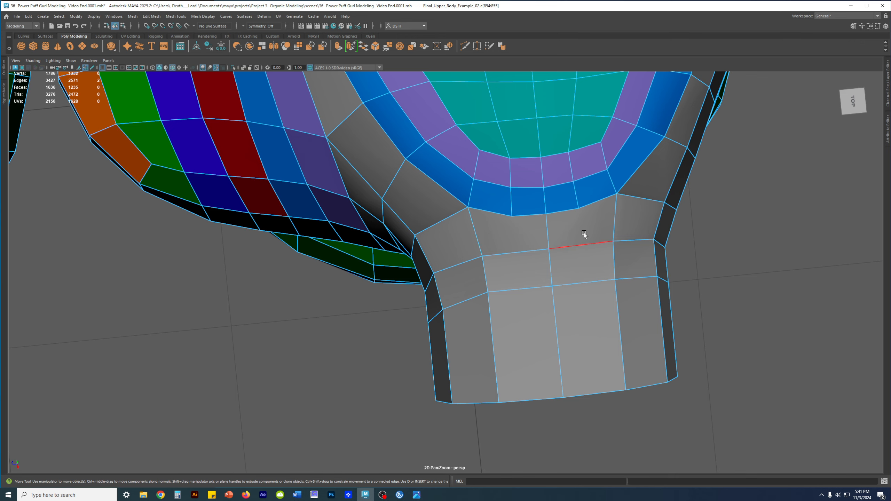
{"action": "scroll", "coordinate": [628, 236], "scroll_direction": "down", "scroll_amount": 3}
{"action": "middle_click_drag", "start_coordinate": [261, 257], "coordinate": [631, 227], "text": "alt"}
{"action": "middle_click_drag", "start_coordinate": [284, 245], "coordinate": [489, 207], "text": "alt"}
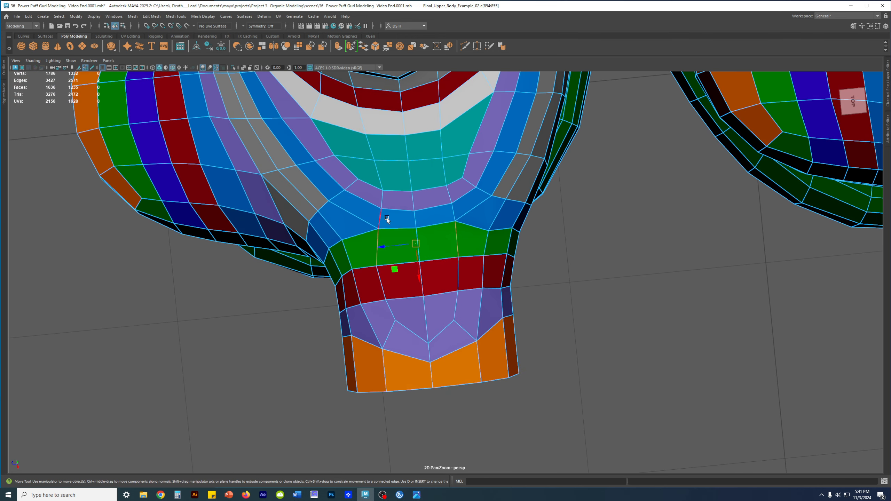
{"action": "middle_click_drag", "start_coordinate": [631, 251], "coordinate": [309, 295], "text": "alt"}
{"action": "middle_click_drag", "start_coordinate": [604, 260], "coordinate": [354, 290], "text": "alt"}
{"action": "scroll", "coordinate": [354, 291], "scroll_direction": "up", "scroll_amount": 3}
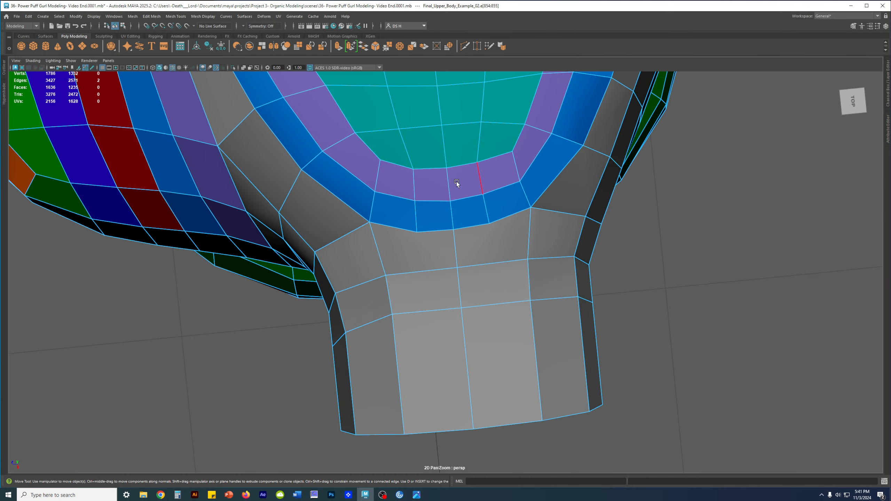
Adjust the vertices on the blue band's edges above the arm opening from the side to even out the curve
{"action": "right_click_drag", "start_coordinate": [536, 198], "coordinate": [394, 217], "text": "alt"}
{"action": "left_click_drag", "start_coordinate": [394, 217], "coordinate": [515, 267], "text": "alt"}
{"action": "right_click_drag", "start_coordinate": [515, 267], "coordinate": [523, 265], "text": "alt"}
{"action": "middle_click_drag", "start_coordinate": [491, 207], "coordinate": [489, 271], "text": "alt"}
{"action": "left_click_drag", "start_coordinate": [489, 270], "coordinate": [486, 243], "text": "alt"}
{"action": "right_click_drag", "start_coordinate": [414, 280], "coordinate": [489, 294], "text": "alt"}
{"action": "left_click_drag", "start_coordinate": [488, 319], "coordinate": [480, 274], "text": "alt"}
{"action": "right_click_drag", "start_coordinate": [508, 291], "coordinate": [562, 300], "text": "alt"}
{"action": "scroll", "coordinate": [602, 305], "scroll_direction": "down", "scroll_amount": 4}
{"action": "left_click", "coordinate": [543, 292], "text": "shift"}
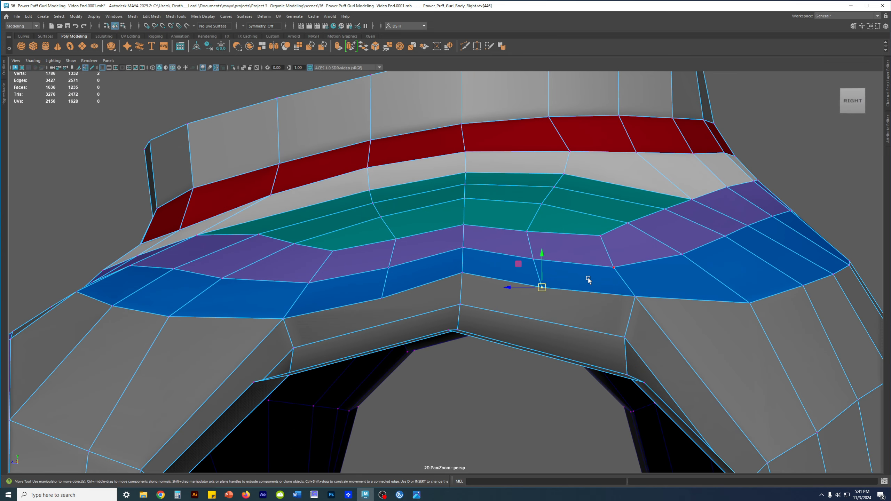
{"action": "left_click_drag", "start_coordinate": [589, 273], "coordinate": [589, 274]}
{"action": "left_click_drag", "start_coordinate": [594, 306], "coordinate": [629, 311]}
{"action": "left_click_drag", "start_coordinate": [543, 256], "coordinate": [522, 264]}
{"action": "left_click", "coordinate": [532, 259]}
Reposition the vertices along the teal patch and purple band on both sides of the shoulder's centre line
{"action": "left_click", "coordinate": [582, 228]}
{"action": "left_click_drag", "start_coordinate": [583, 217], "coordinate": [617, 236]}
{"action": "left_click", "coordinate": [616, 253]}
{"action": "left_click", "coordinate": [484, 256]}
{"action": "left_click_drag", "start_coordinate": [484, 243], "coordinate": [483, 239]}
{"action": "left_click", "coordinate": [506, 285]}
{"action": "left_click_drag", "start_coordinate": [505, 284], "coordinate": [456, 255], "text": "alt"}
{"action": "left_click_drag", "start_coordinate": [396, 246], "coordinate": [426, 209], "text": "alt"}
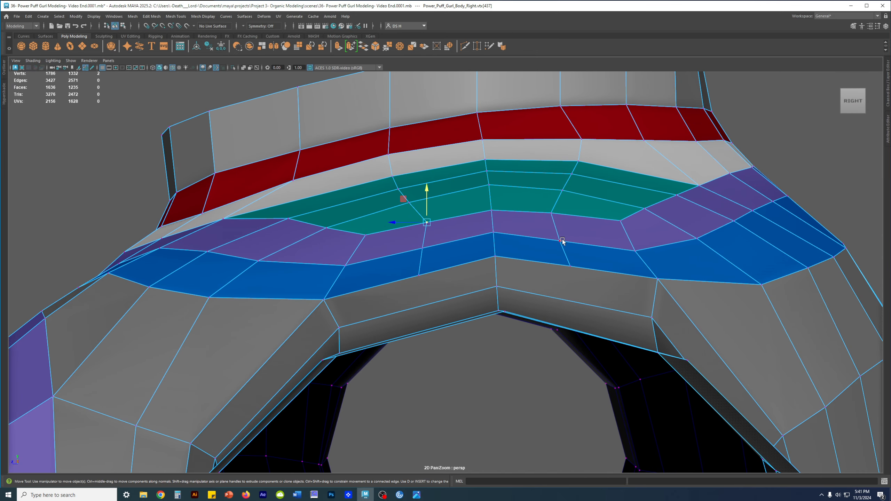
{"action": "left_click", "coordinate": [635, 250]}
{"action": "left_click_drag", "start_coordinate": [637, 240], "coordinate": [667, 265]}
{"action": "left_click", "coordinate": [615, 264]}
{"action": "left_click", "coordinate": [471, 266]}
Examine the reshaped shoulder in smooth preview from several angles and return the body to its unsmoothed display
{"action": "left_click_drag", "start_coordinate": [470, 258], "coordinate": [553, 244], "text": "alt"}
{"action": "key", "text": "3"}
{"action": "right_click_drag", "start_coordinate": [553, 244], "coordinate": [653, 182]}
{"action": "left_click", "coordinate": [774, 246]}
{"action": "scroll", "coordinate": [734, 277], "scroll_direction": "down", "scroll_amount": 3}
{"action": "left_click_drag", "start_coordinate": [734, 277], "coordinate": [710, 275], "text": "alt"}
{"action": "scroll", "coordinate": [710, 276], "scroll_direction": "down", "scroll_amount": 5}
{"action": "left_click_drag", "start_coordinate": [419, 295], "coordinate": [537, 322], "text": "alt"}
{"action": "left_click", "coordinate": [516, 305]}
{"action": "key", "text": "1"}
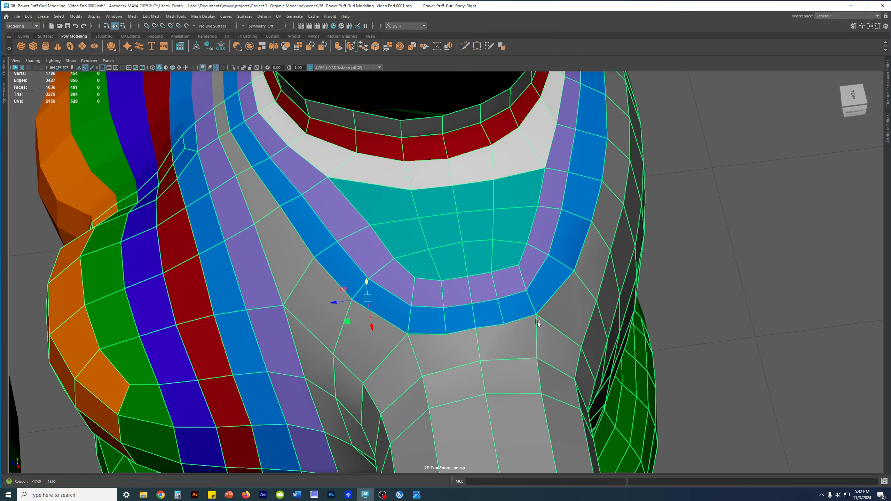
Select the edges running from the green band into the purple area on the reference arm to study its topology
{"action": "right_click_drag", "start_coordinate": [642, 352], "coordinate": [316, 337], "text": "alt"}
{"action": "middle_click_drag", "start_coordinate": [316, 337], "coordinate": [507, 267], "text": "alt"}
{"action": "left_click", "coordinate": [324, 312]}
{"action": "right_click_drag", "start_coordinate": [280, 217], "coordinate": [279, 190]}
{"action": "key", "text": "q"}
{"action": "right_click_drag", "start_coordinate": [293, 274], "coordinate": [431, 315], "text": "alt"}
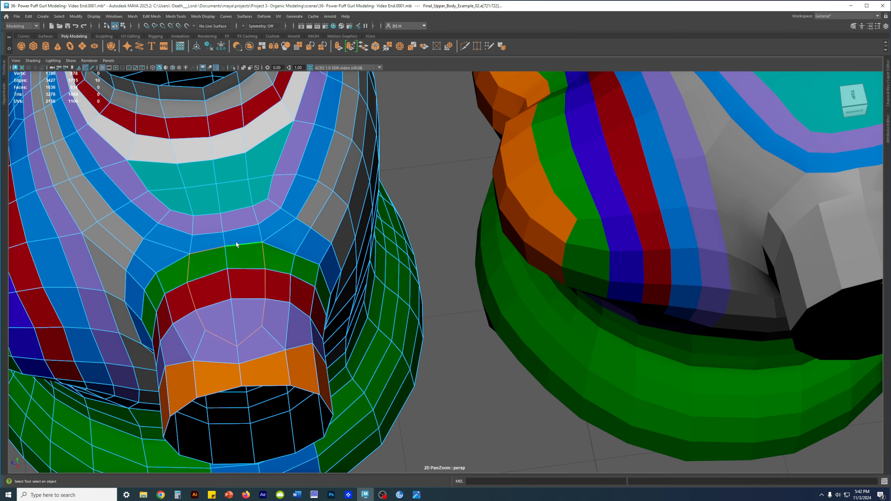
{"action": "scroll", "coordinate": [172, 325], "scroll_direction": "down", "scroll_amount": 4}
{"action": "middle_click_drag", "start_coordinate": [516, 216], "coordinate": [205, 253], "text": "alt"}
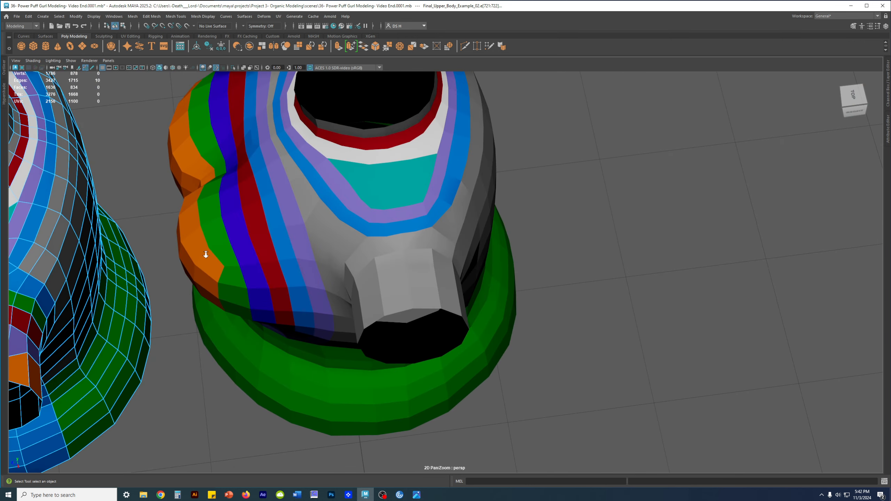
Harden all edges of the working model's right body half
{"action": "scroll", "coordinate": [205, 253], "scroll_direction": "up", "scroll_amount": 5}
{"action": "left_click", "coordinate": [387, 287]}
{"action": "middle_click_drag", "start_coordinate": [386, 246], "coordinate": [417, 329], "text": "alt"}
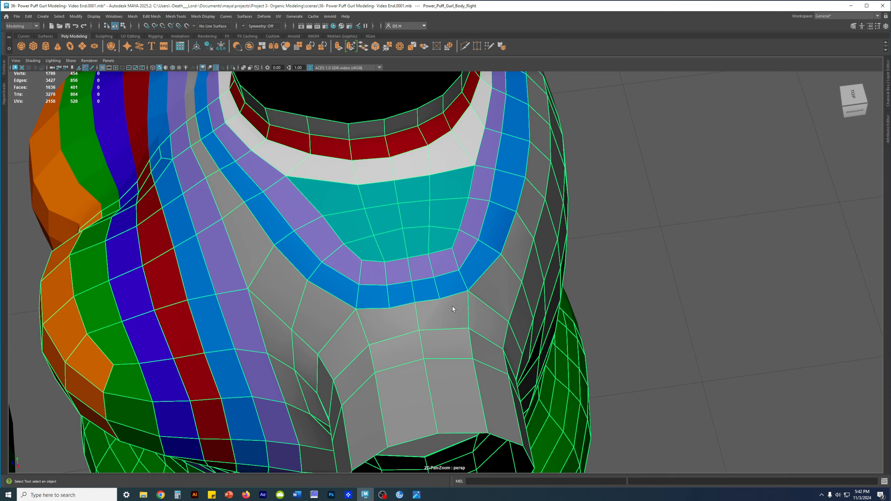
{"action": "left_click_drag", "start_coordinate": [453, 306], "coordinate": [448, 290], "text": "alt"}
{"action": "key", "text": "w"}
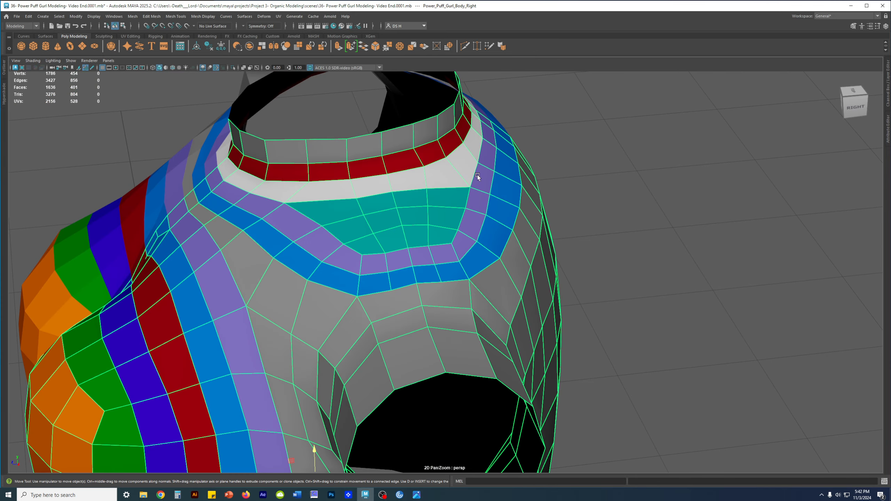
{"action": "left_click", "coordinate": [203, 16]}
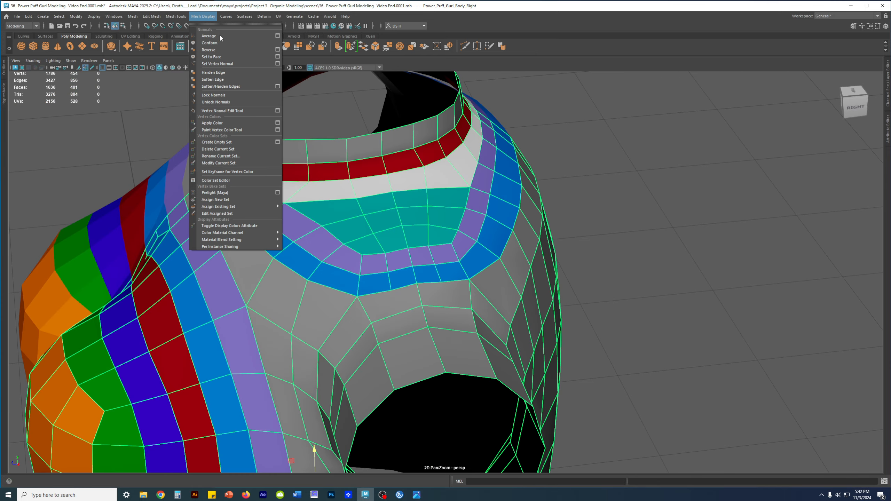
{"action": "left_click", "coordinate": [213, 74]}
{"action": "left_click", "coordinate": [708, 234]}
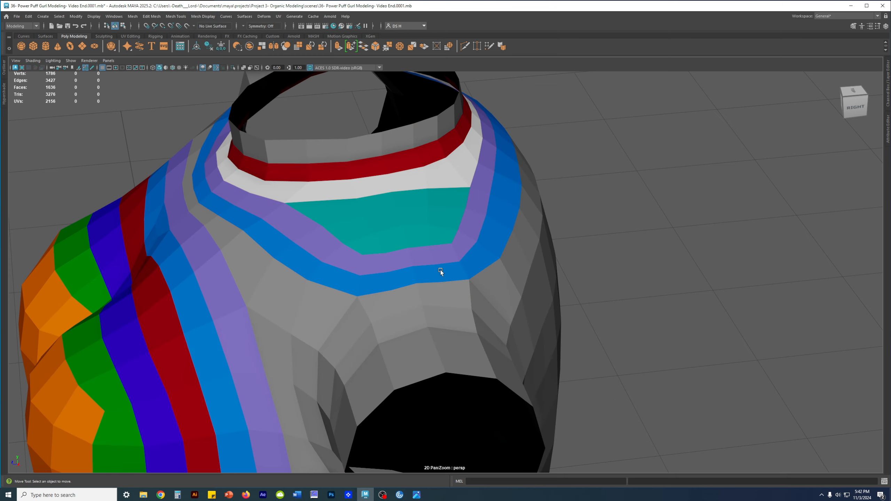
{"action": "left_click", "coordinate": [440, 274]}
{"action": "left_click", "coordinate": [548, 235]}
Compare the working model's shoulder and arm topology with the reference model from the top, front and side angles
{"action": "left_click_drag", "start_coordinate": [547, 235], "coordinate": [570, 284], "text": "alt"}
{"action": "left_click_drag", "start_coordinate": [453, 348], "coordinate": [408, 318], "text": "alt"}
{"action": "left_click", "coordinate": [457, 332]}
{"action": "middle_click_drag", "start_coordinate": [408, 318], "coordinate": [415, 250], "text": "alt"}
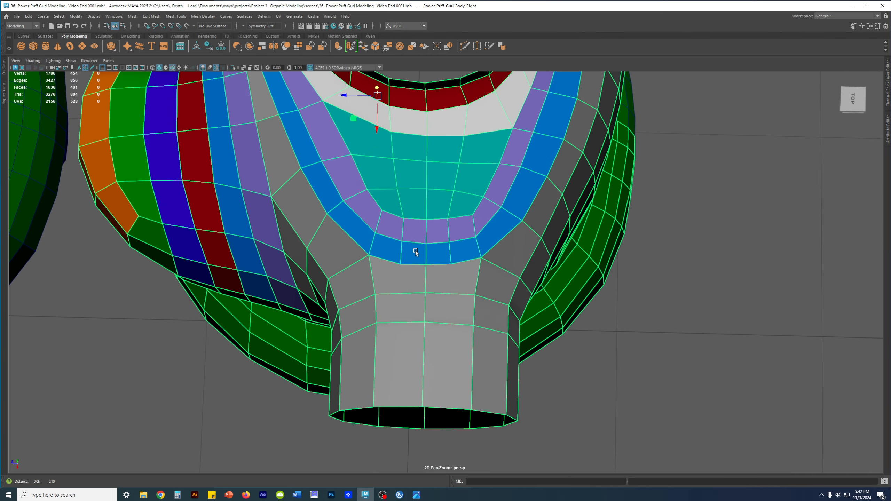
{"action": "right_click_drag", "start_coordinate": [415, 251], "coordinate": [263, 304], "text": "alt"}
{"action": "middle_click_drag", "start_coordinate": [263, 304], "coordinate": [368, 267], "text": "alt"}
{"action": "middle_click_drag", "start_coordinate": [649, 278], "coordinate": [495, 284], "text": "alt"}
{"action": "left_click_drag", "start_coordinate": [255, 317], "coordinate": [244, 314], "text": "alt"}
{"action": "middle_click_drag", "start_coordinate": [244, 315], "coordinate": [498, 286], "text": "alt"}
{"action": "right_click_drag", "start_coordinate": [498, 286], "coordinate": [526, 264], "text": "alt"}
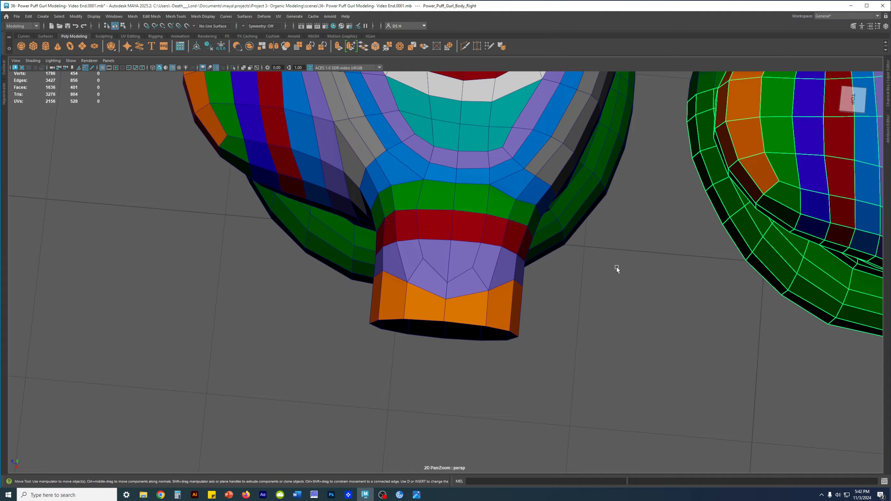
{"action": "middle_click_drag", "start_coordinate": [597, 271], "coordinate": [490, 263], "text": "alt"}
{"action": "left_click_drag", "start_coordinate": [421, 291], "coordinate": [478, 263], "text": "alt"}
{"action": "middle_click_drag", "start_coordinate": [603, 186], "coordinate": [354, 379], "text": "alt"}
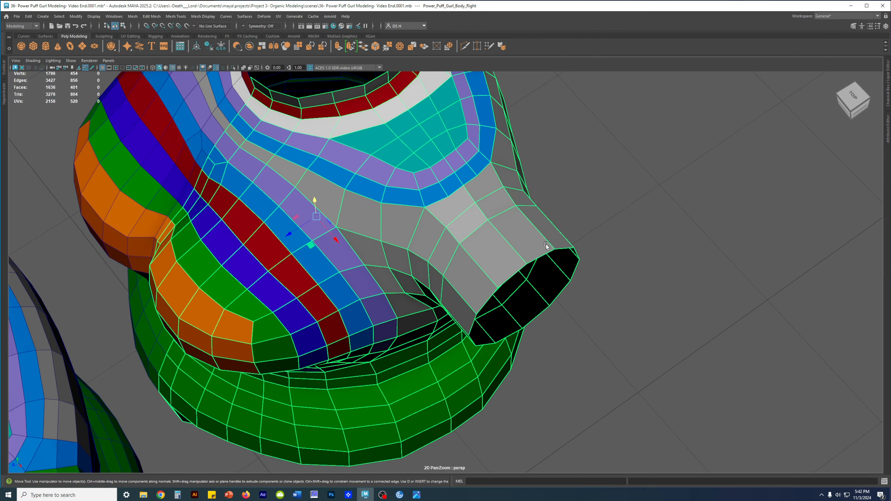
{"action": "right_click_drag", "start_coordinate": [533, 263], "coordinate": [600, 275], "text": "alt"}
{"action": "left_click_drag", "start_coordinate": [527, 283], "coordinate": [608, 278], "text": "alt"}
{"action": "middle_click_drag", "start_coordinate": [447, 255], "coordinate": [574, 205], "text": "alt"}
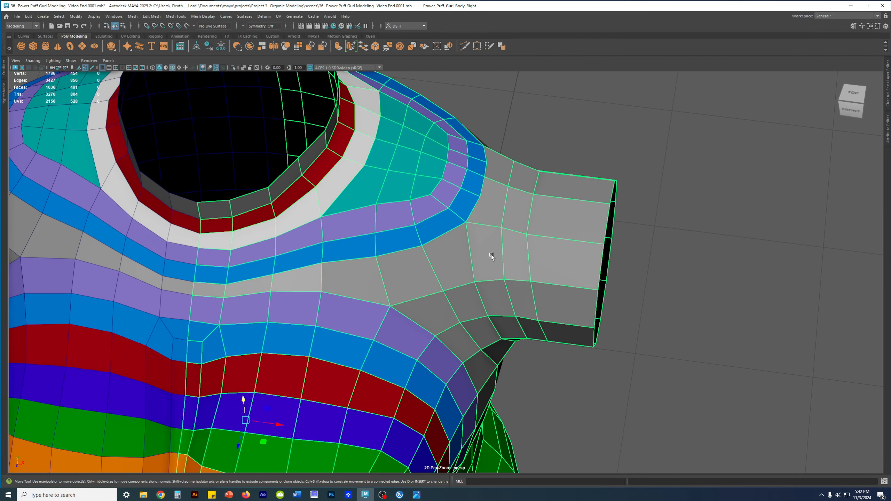
{"action": "right_click_drag", "start_coordinate": [566, 209], "coordinate": [550, 240], "text": "alt"}
{"action": "left_click_drag", "start_coordinate": [551, 239], "coordinate": [527, 312], "text": "alt"}
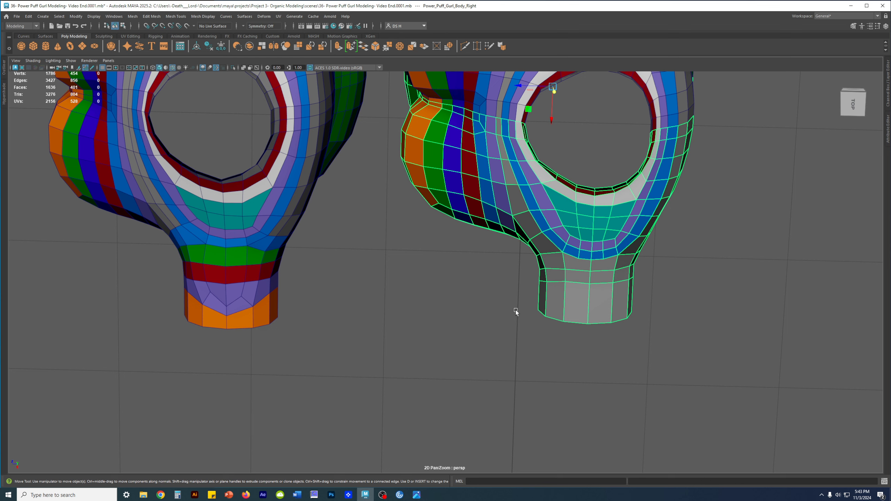
Select an upper-arm edge on the reference and working models and compare both arms in the top view
{"action": "right_click_drag", "start_coordinate": [253, 283], "coordinate": [254, 232]}
{"action": "left_click", "coordinate": [237, 282]}
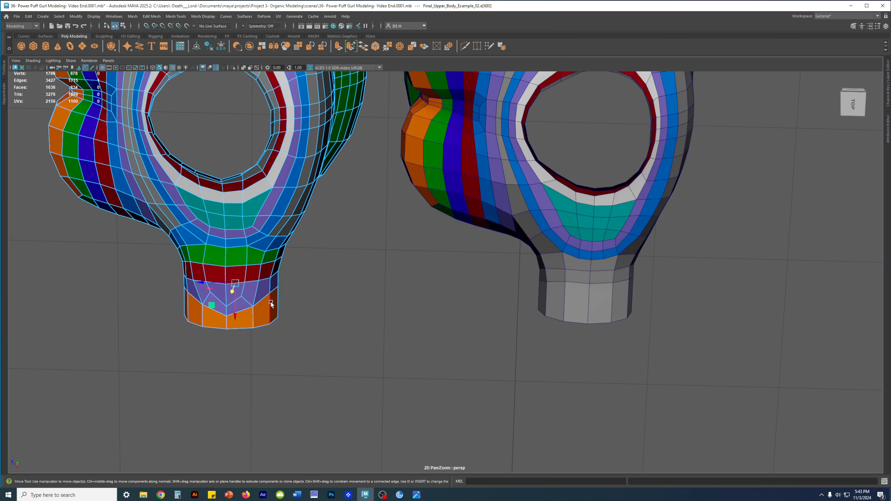
{"action": "right_click_drag", "start_coordinate": [566, 288], "coordinate": [601, 245]}
{"action": "left_click", "coordinate": [579, 283]}
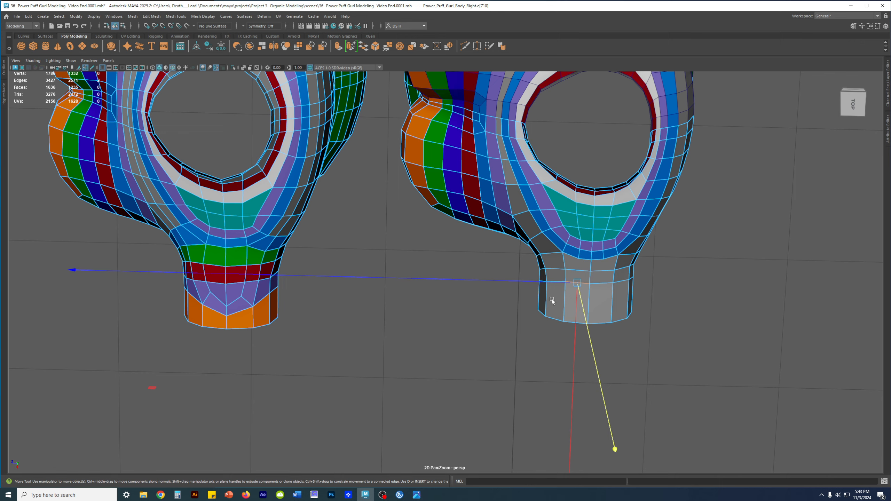
{"action": "scroll", "coordinate": [612, 334], "scroll_direction": "down", "scroll_amount": 2}
{"action": "key", "text": "space"}
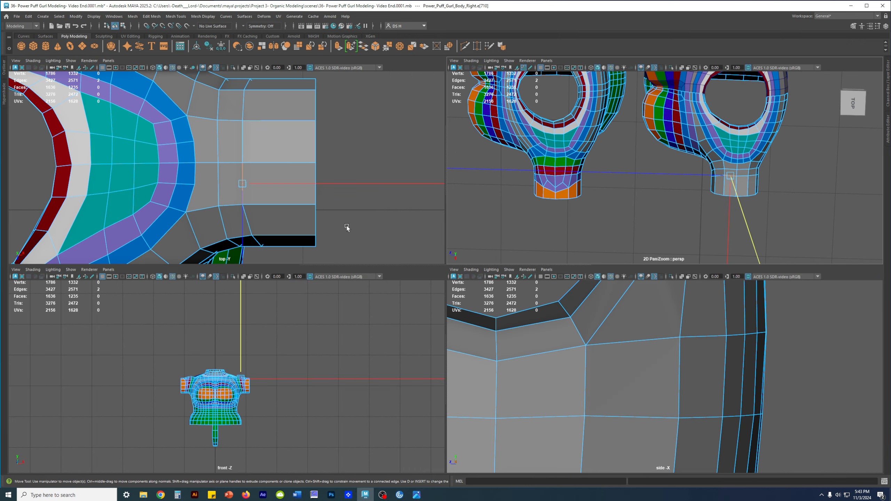
{"action": "key", "text": "space"}
{"action": "scroll", "coordinate": [301, 201], "scroll_direction": "down", "scroll_amount": 5}
{"action": "scroll", "coordinate": [378, 167], "scroll_direction": "down", "scroll_amount": 2}
{"action": "scroll", "coordinate": [636, 298], "scroll_direction": "up", "scroll_amount": 8}
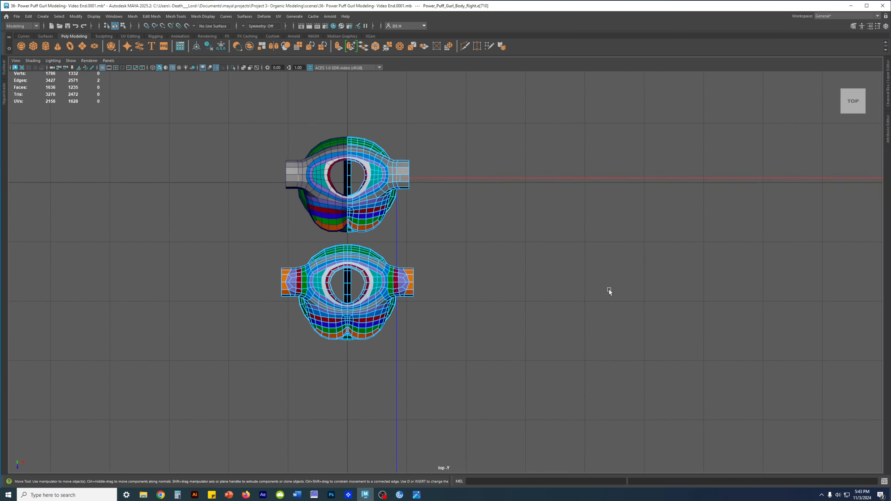
{"action": "scroll", "coordinate": [546, 239], "scroll_direction": "up", "scroll_amount": 2}
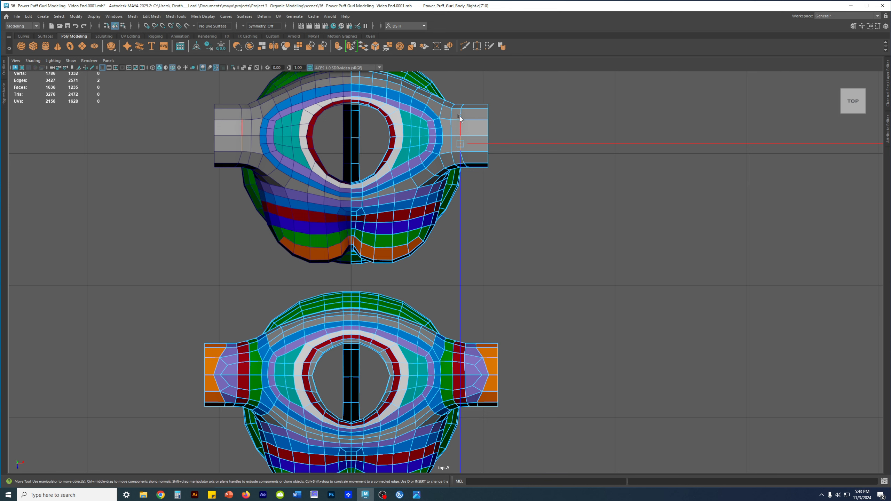
Shrink the move manipulator so it no longer covers the arm being compared
{"action": "key", "text": "minus"}
{"action": "key", "text": "minus"}
{"action": "key", "text": "minus"}
{"action": "key", "text": "minus"}
{"action": "key", "text": "minus"}
{"action": "key", "text": "minus"}
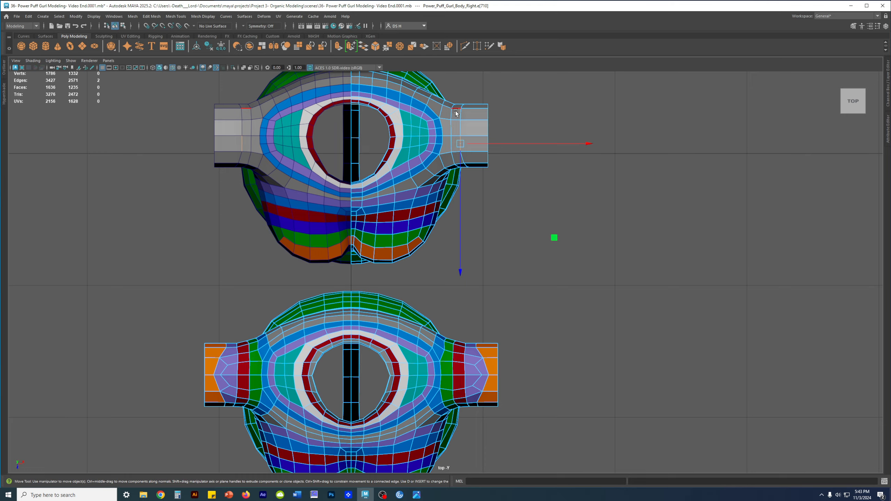
Inspect the reference arm in the perspective view by selecting the edges where its purple band meets the orange faces
{"action": "key", "text": "space"}
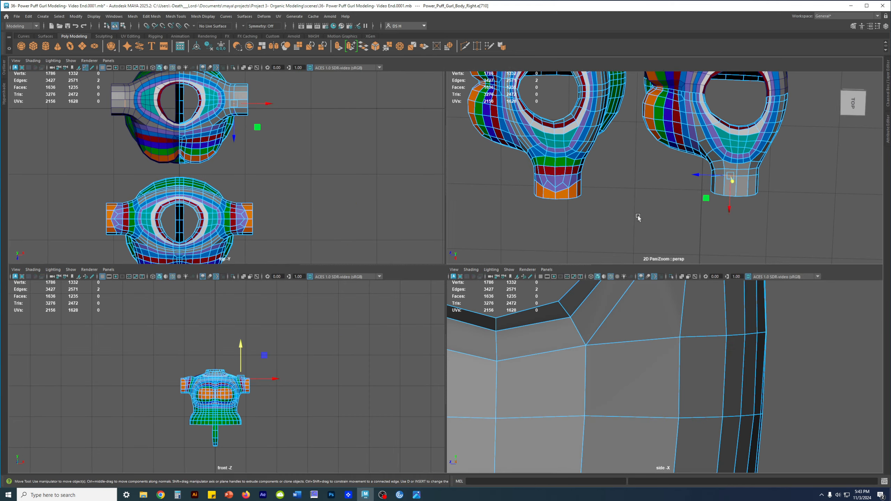
{"action": "key", "text": "space"}
{"action": "scroll", "coordinate": [562, 247], "scroll_direction": "up", "scroll_amount": 2}
{"action": "scroll", "coordinate": [582, 259], "scroll_direction": "up", "scroll_amount": 2}
{"action": "middle_click_drag", "start_coordinate": [582, 259], "coordinate": [411, 225], "text": "alt"}
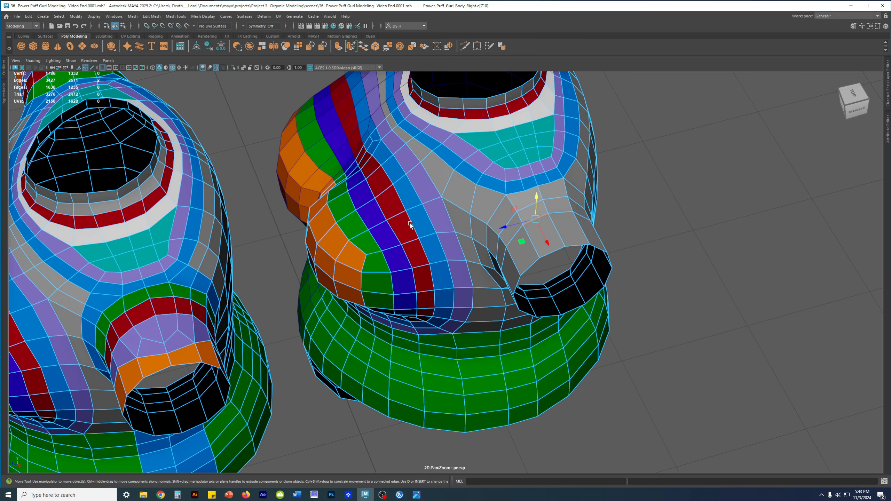
{"action": "scroll", "coordinate": [248, 354], "scroll_direction": "down", "scroll_amount": 3}
{"action": "left_click_drag", "start_coordinate": [375, 272], "coordinate": [495, 297], "text": "alt"}
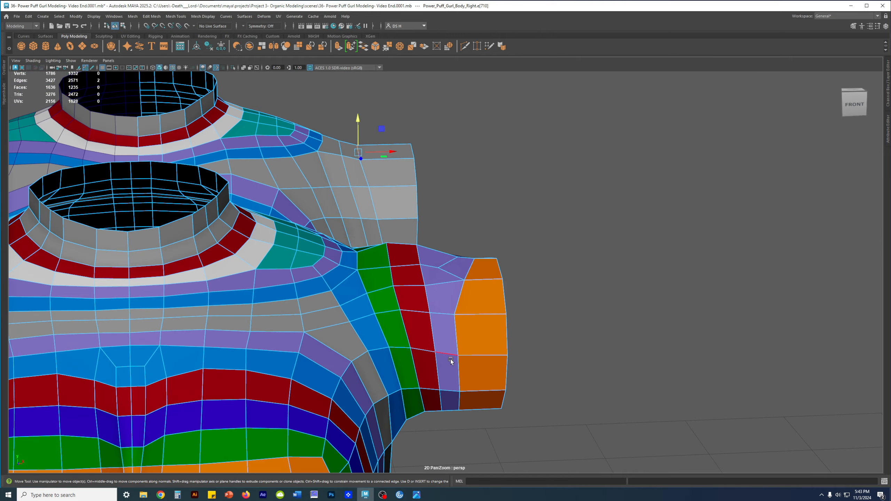
{"action": "double_click", "coordinate": [461, 315]}
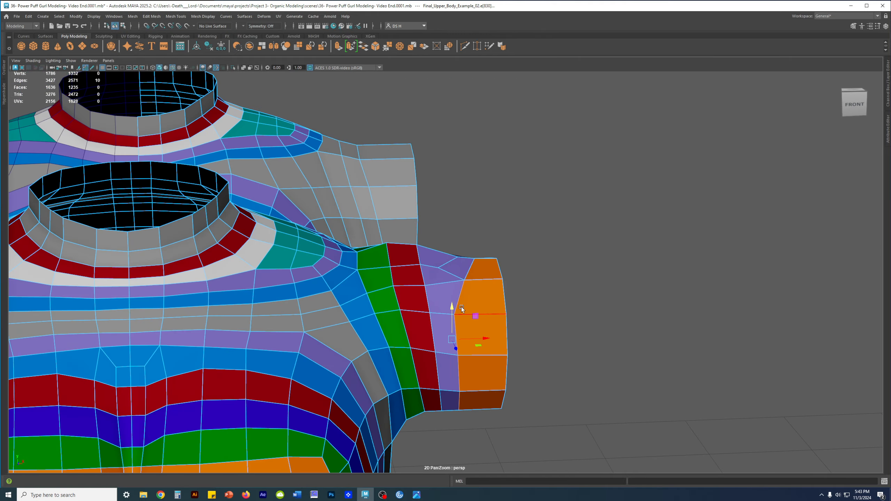
{"action": "key", "text": "q"}
{"action": "double_click", "coordinate": [471, 267]}
Insert an edge loop around the working model's upper arm, in the long segment nearest the open end
{"action": "left_click_drag", "start_coordinate": [472, 268], "coordinate": [580, 348], "text": "alt"}
{"action": "left_click_drag", "start_coordinate": [475, 317], "coordinate": [483, 302], "text": "alt"}
{"action": "left_click", "coordinate": [529, 250]}
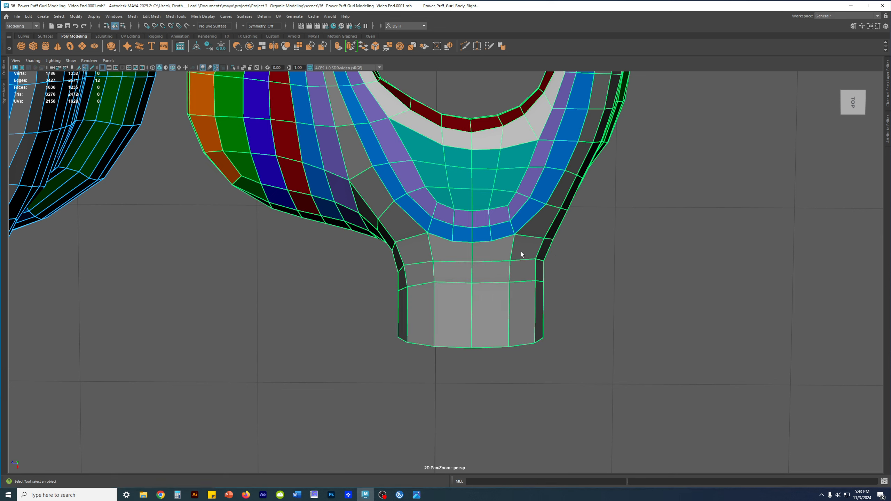
{"action": "right_click", "coordinate": [523, 251], "text": "shift"}
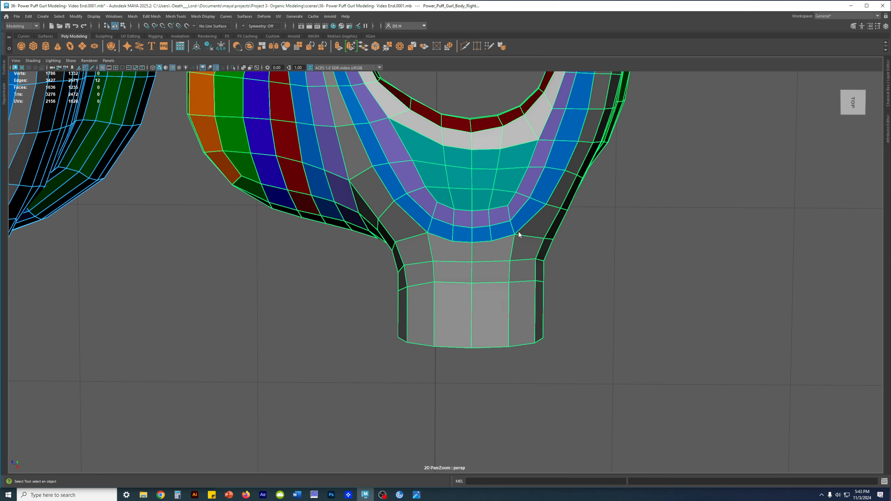
{"action": "right_click", "coordinate": [519, 233], "text": "shift"}
{"action": "left_click", "coordinate": [556, 251]}
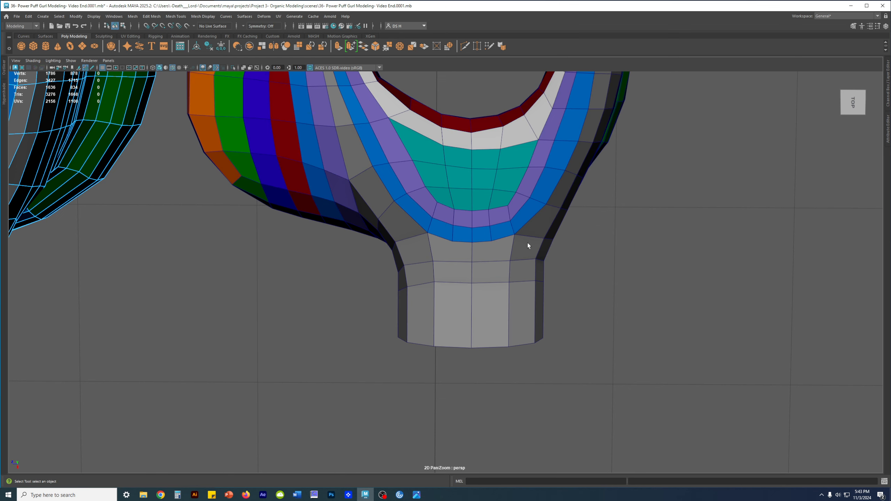
{"action": "left_click", "coordinate": [506, 231]}
{"action": "right_click", "coordinate": [508, 232], "text": "shift"}
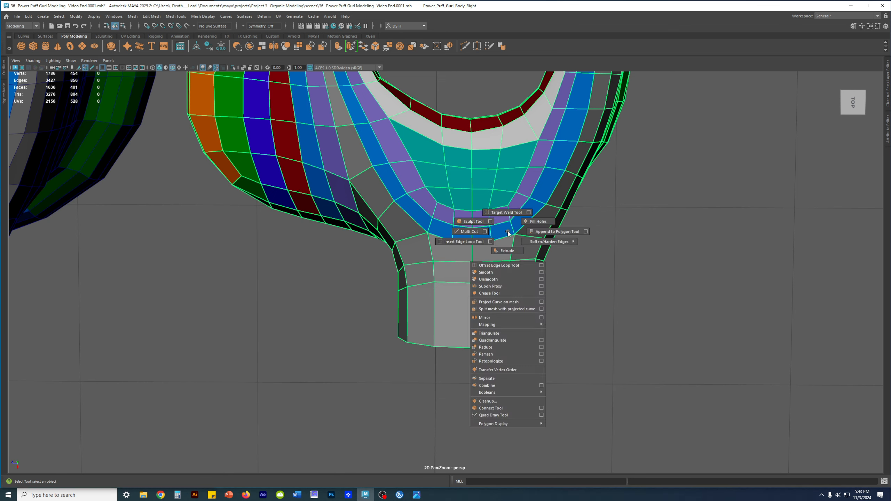
{"action": "left_click", "coordinate": [444, 243]}
{"action": "left_click_drag", "start_coordinate": [473, 309], "coordinate": [478, 302]}
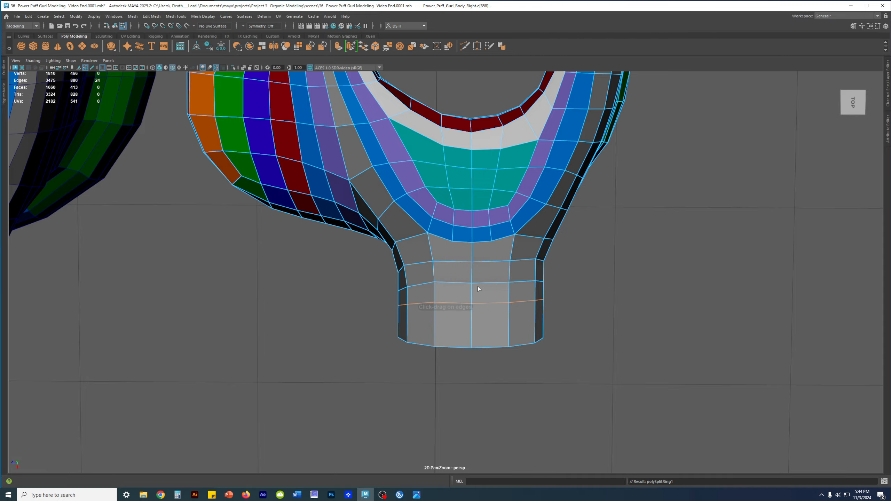
Start a Multi-Cut at the blue band's vertex on the chest side of the arm's centre line, continuing across the first two arm loops
{"action": "left_click_drag", "start_coordinate": [535, 328], "coordinate": [487, 250], "text": "alt"}
{"action": "middle_click_drag", "start_coordinate": [487, 249], "coordinate": [486, 324], "text": "alt"}
{"action": "left_click_drag", "start_coordinate": [486, 324], "coordinate": [606, 335], "text": "alt"}
{"action": "key", "text": "w"}
{"action": "middle_click_drag", "start_coordinate": [554, 325], "coordinate": [609, 333], "text": "alt"}
{"action": "right_click_drag", "start_coordinate": [541, 293], "coordinate": [667, 184]}
{"action": "right_click", "coordinate": [537, 201], "text": "shift"}
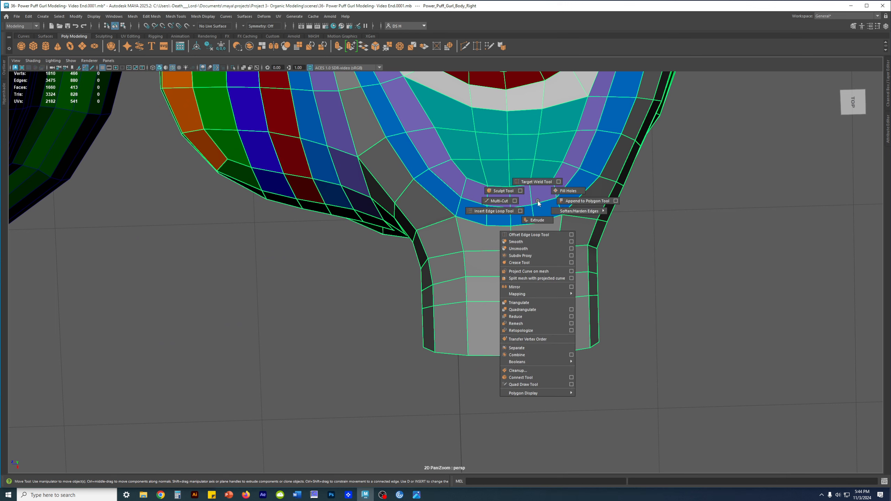
{"action": "left_click", "coordinate": [413, 202]}
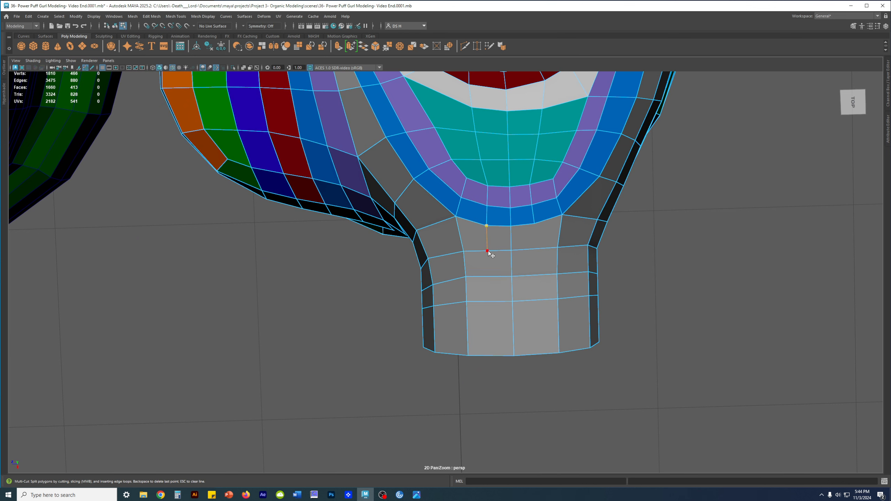
{"action": "right_click_drag", "start_coordinate": [565, 282], "coordinate": [300, 279], "text": "alt"}
{"action": "middle_click_drag", "start_coordinate": [304, 277], "coordinate": [502, 250], "text": "alt"}
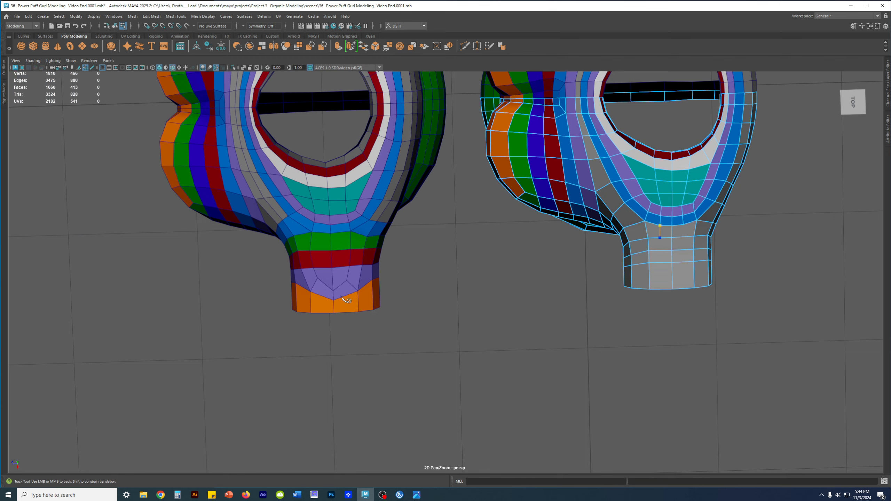
{"action": "right_click_drag", "start_coordinate": [677, 241], "coordinate": [726, 263], "text": "alt"}
{"action": "middle_click_drag", "start_coordinate": [720, 256], "coordinate": [632, 267], "text": "alt"}
{"action": "middle_click_drag", "start_coordinate": [105, 329], "coordinate": [242, 280], "text": "alt"}
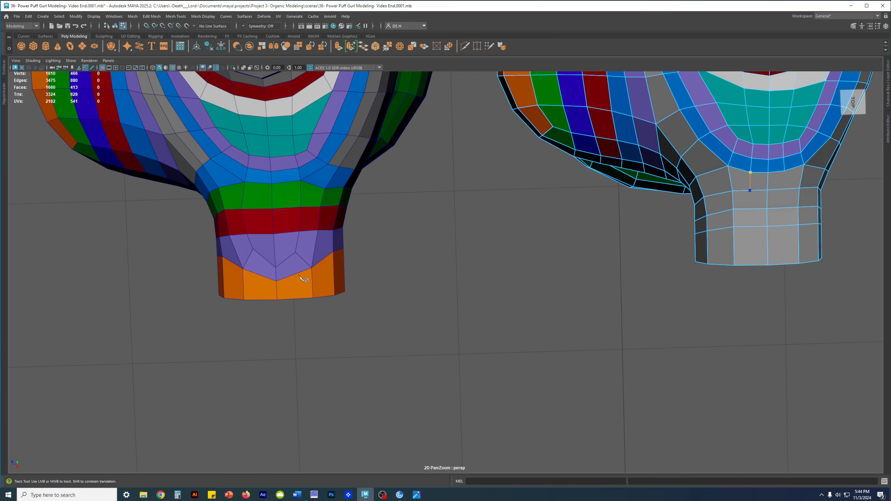
{"action": "middle_click_drag", "start_coordinate": [784, 278], "coordinate": [577, 316], "text": "alt"}
{"action": "right_click_drag", "start_coordinate": [558, 275], "coordinate": [693, 307], "text": "alt"}
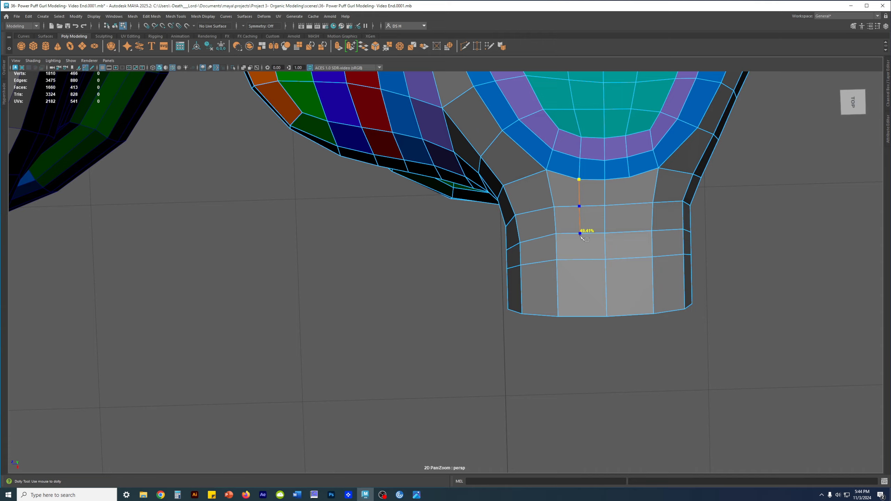
Examine how the edges inside the reference arm's purple area bend towards its orange faces and compare them with the working arm
{"action": "middle_click_drag", "start_coordinate": [407, 267], "coordinate": [364, 279], "text": "alt"}
{"action": "right_click_drag", "start_coordinate": [452, 275], "coordinate": [589, 267], "text": "alt"}
{"action": "middle_click_drag", "start_coordinate": [593, 266], "coordinate": [240, 231], "text": "alt"}
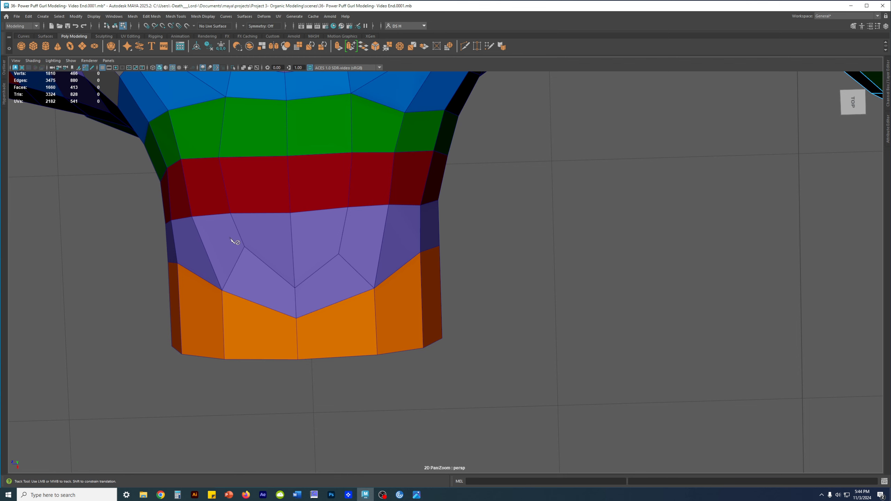
{"action": "middle_click_drag", "start_coordinate": [820, 217], "coordinate": [380, 248], "text": "alt"}
{"action": "mouse_move", "coordinate": [381, 247]}
{"action": "right_mouse_down", "text": "alt"}
{"action": "mouse_move", "coordinate": [418, 237]}
{"action": "mouse_move", "coordinate": [313, 241]}
{"action": "right_mouse_up", "text": "alt"}
{"action": "middle_click_drag", "start_coordinate": [313, 242], "coordinate": [459, 226], "text": "alt"}
{"action": "middle_click_drag", "start_coordinate": [296, 197], "coordinate": [438, 188], "text": "alt"}
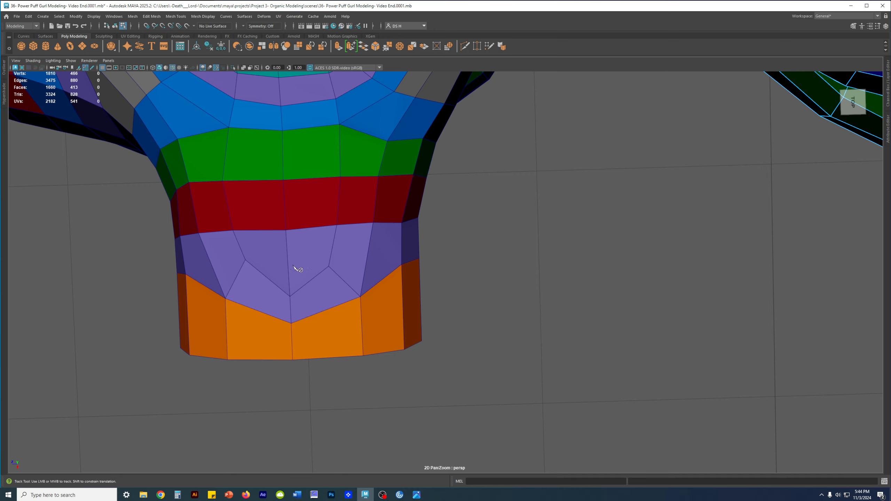
{"action": "middle_click_drag", "start_coordinate": [563, 250], "coordinate": [1, 287], "text": "alt"}
{"action": "right_click_drag", "start_coordinate": [449, 259], "coordinate": [556, 252], "text": "alt"}
{"action": "middle_click_drag", "start_coordinate": [558, 251], "coordinate": [358, 288], "text": "alt"}
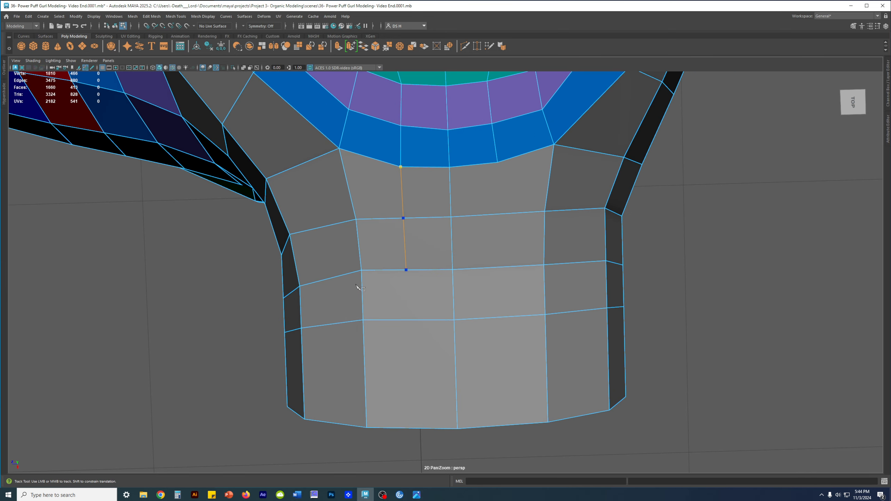
Extend the cut into the middle of the next arm face and finish it at that face's outer corner on the new loop
{"action": "left_click", "coordinate": [407, 294]}
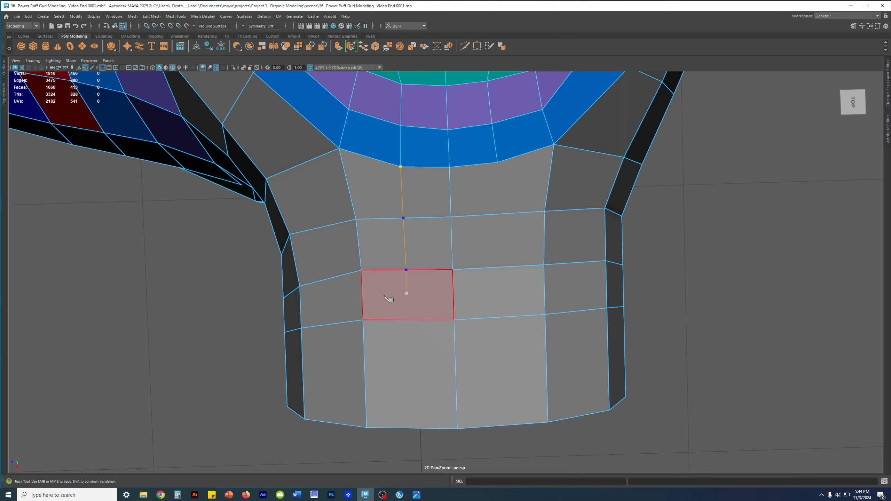
{"action": "scroll", "coordinate": [374, 298], "scroll_direction": "up", "scroll_amount": 5}
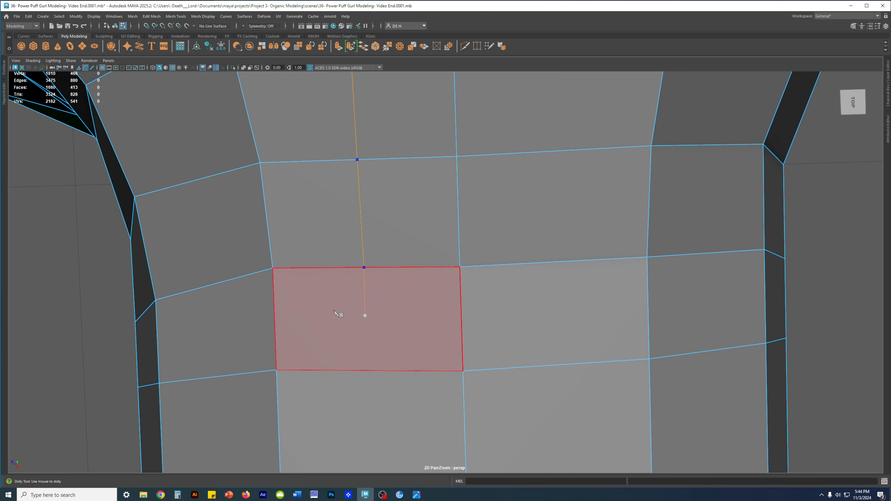
{"action": "left_click", "coordinate": [338, 371]}
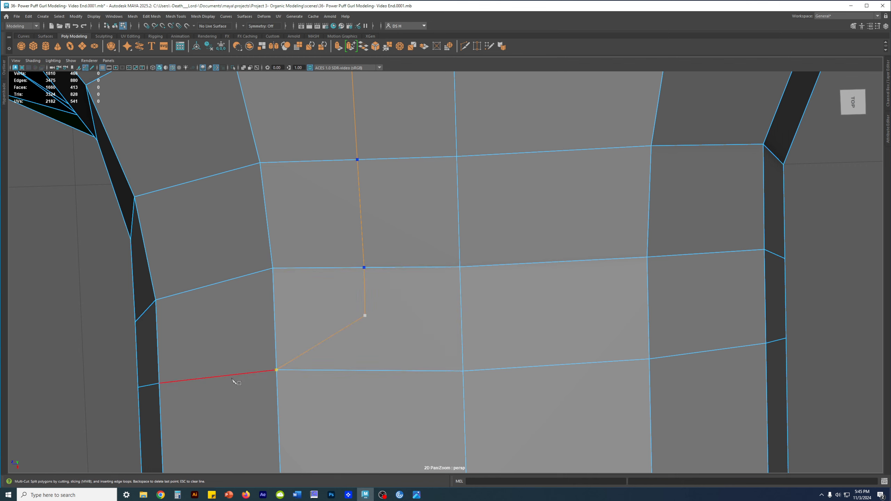
{"action": "key", "text": "Return"}
{"action": "scroll", "coordinate": [566, 308], "scroll_direction": "down", "scroll_amount": 1}
{"action": "scroll", "coordinate": [567, 306], "scroll_direction": "down", "scroll_amount": 3}
{"action": "key", "text": "w"}
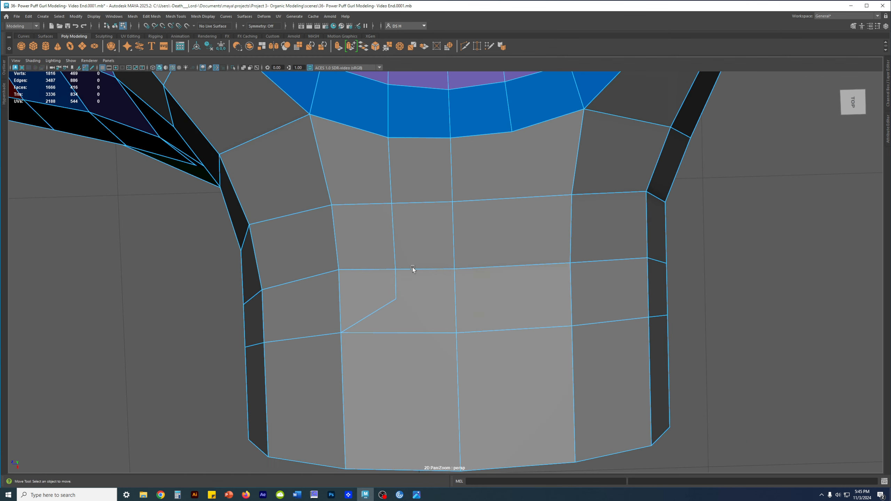
Cut from the new inner vertex across the arm's centre edge into the neighbouring face and out to its far corner on the new loop
{"action": "scroll", "coordinate": [421, 316], "scroll_direction": "up", "scroll_amount": 2}
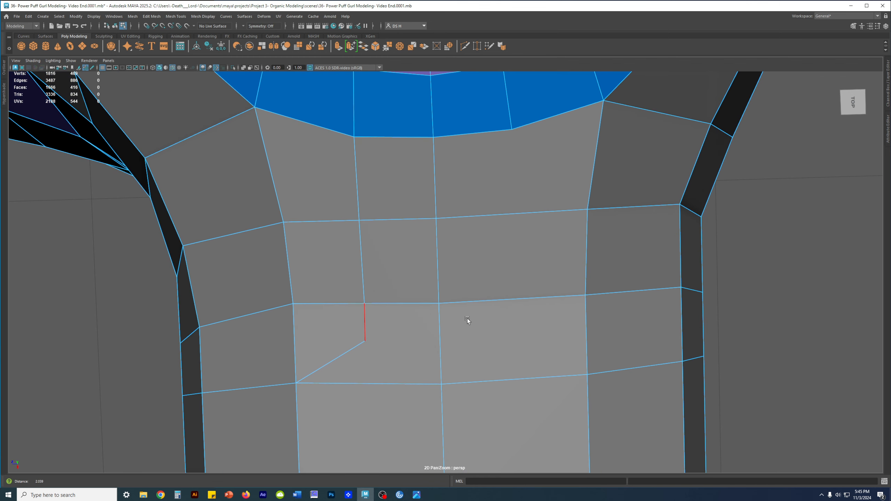
{"action": "key", "text": "ctrl+shift+x"}
{"action": "left_click", "coordinate": [365, 341]}
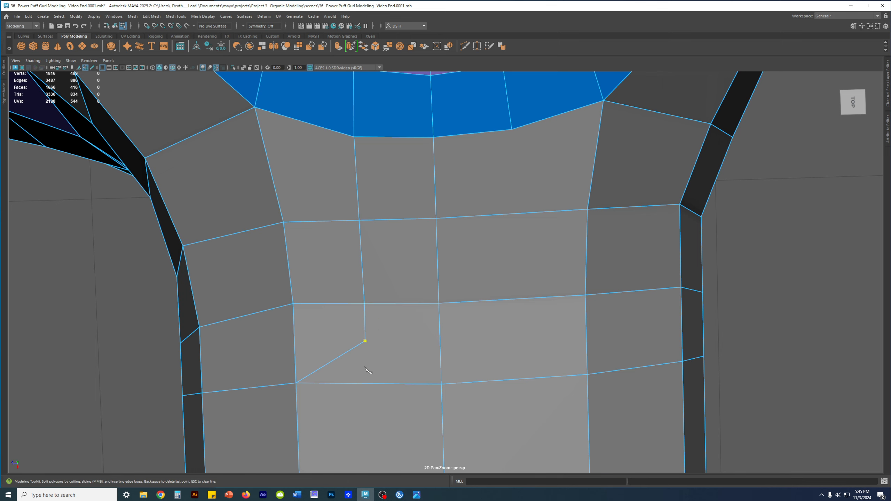
{"action": "left_click", "coordinate": [440, 347]}
{"action": "left_click", "coordinate": [521, 337]}
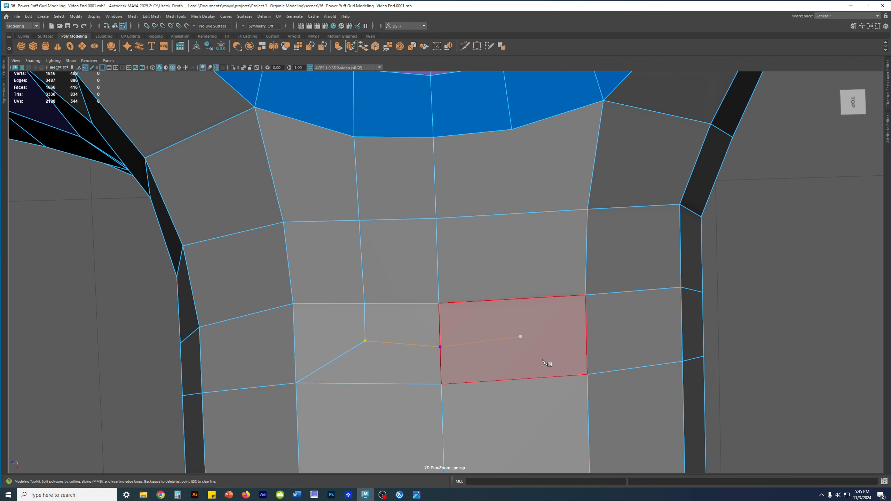
{"action": "left_click", "coordinate": [588, 374]}
{"action": "key", "text": "w"}
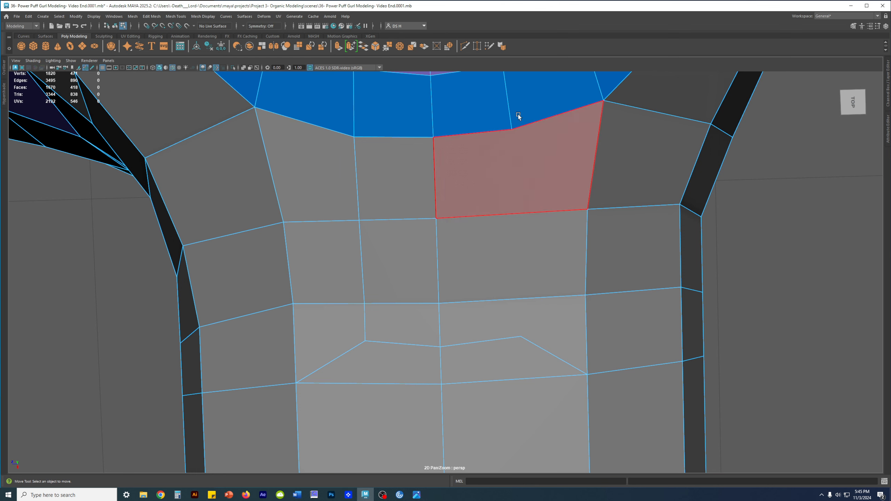
Cut from the second inner vertex across the two arm loops to the matching vertex on the blue band
{"action": "key", "text": "ctrl+shift+x"}
{"action": "left_click", "coordinate": [501, 203]}
{"action": "key", "text": "ctrl+z"}
{"action": "left_click", "coordinate": [358, 220]}
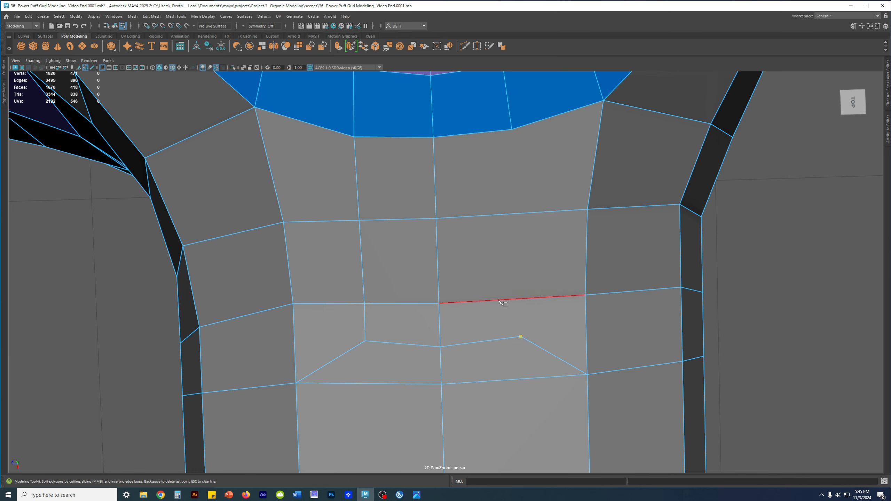
{"action": "left_click", "coordinate": [520, 306]}
{"action": "left_click", "coordinate": [518, 224]}
{"action": "key", "text": "q"}
Examine the new arm cuts from several angles and compare them with the reference arm's purple area
{"action": "left_click_drag", "start_coordinate": [577, 313], "coordinate": [563, 248], "text": "alt"}
{"action": "right_click_drag", "start_coordinate": [562, 247], "coordinate": [395, 191], "text": "alt"}
{"action": "middle_click_drag", "start_coordinate": [394, 192], "coordinate": [378, 302], "text": "alt"}
{"action": "left_click_drag", "start_coordinate": [380, 301], "coordinate": [165, 281], "text": "alt"}
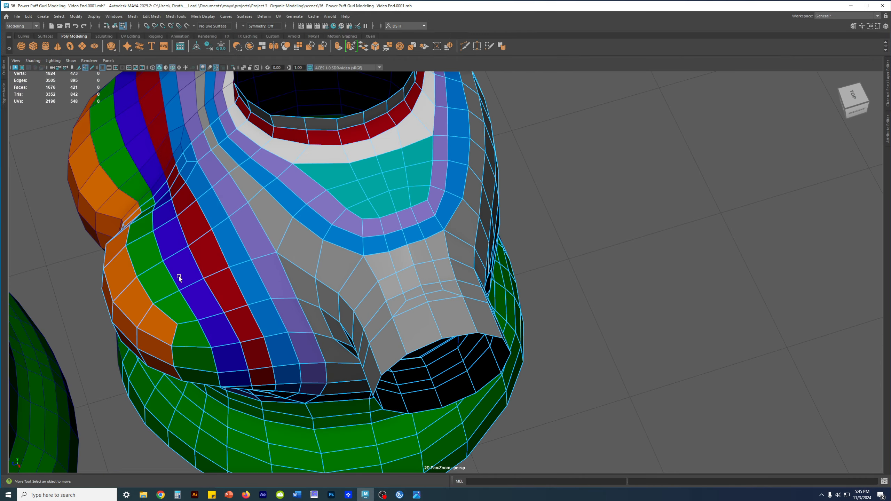
{"action": "middle_click_drag", "start_coordinate": [165, 281], "coordinate": [634, 267], "text": "alt"}
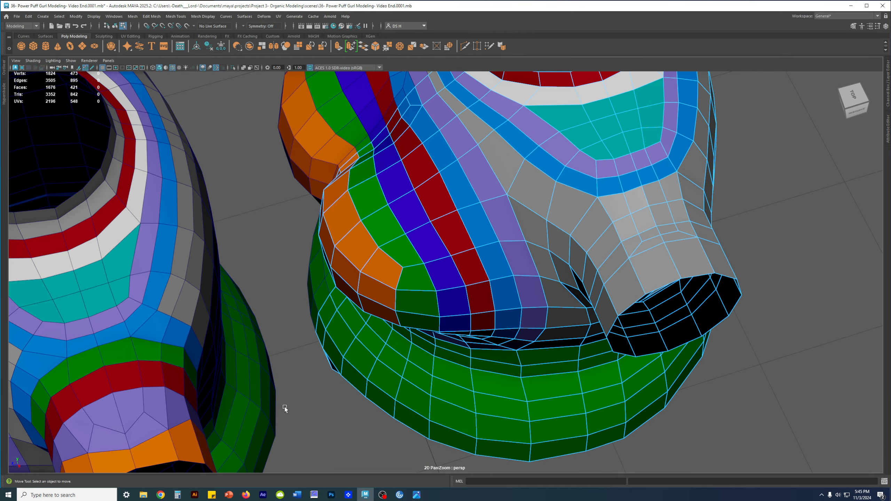
{"action": "left_click_drag", "start_coordinate": [683, 326], "coordinate": [666, 346], "text": "alt"}
{"action": "middle_click_drag", "start_coordinate": [667, 346], "coordinate": [477, 329], "text": "alt"}
{"action": "right_click_drag", "start_coordinate": [478, 329], "coordinate": [675, 318], "text": "alt"}
{"action": "middle_click_drag", "start_coordinate": [543, 311], "coordinate": [501, 293], "text": "alt"}
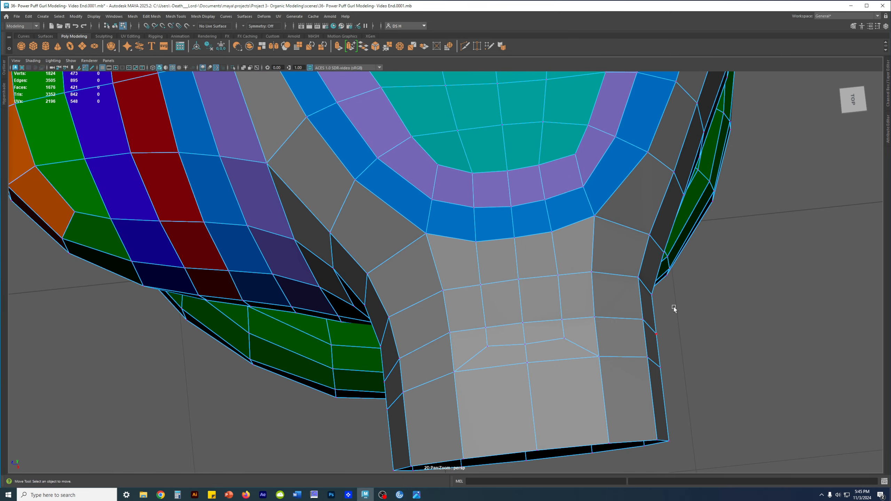
Set the Move tool's transform constraint to Edge Slide
{"action": "left_click_drag", "start_coordinate": [530, 343], "coordinate": [505, 266], "text": "alt"}
{"action": "left_click", "coordinate": [565, 219]}
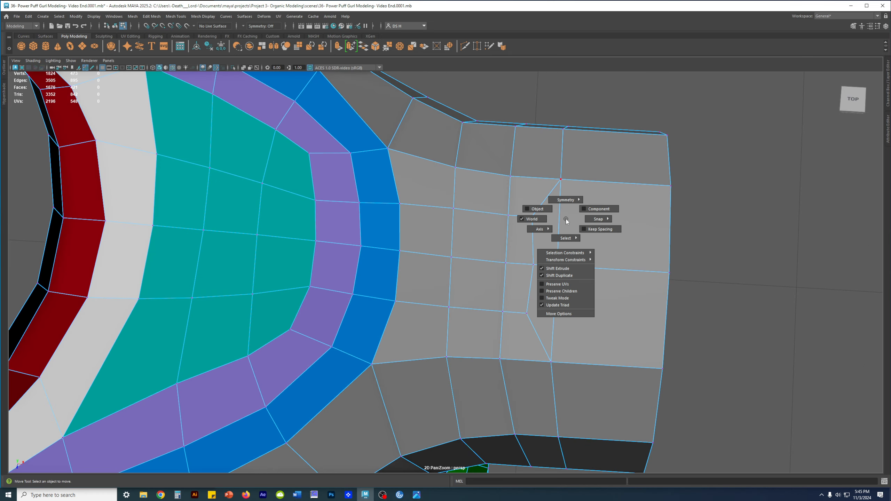
{"action": "left_click_drag", "start_coordinate": [566, 219], "coordinate": [611, 268]}
{"action": "left_click", "coordinate": [490, 265]}
{"action": "left_click_drag", "start_coordinate": [536, 266], "coordinate": [470, 228]}
{"action": "key", "text": "ctrl+z"}
{"action": "left_click_drag", "start_coordinate": [561, 245], "coordinate": [446, 245], "text": "alt"}
{"action": "left_click_drag", "start_coordinate": [509, 194], "coordinate": [470, 301], "text": "alt"}
{"action": "key", "text": "ctrl+z"}
{"action": "key", "text": "ctrl+z"}
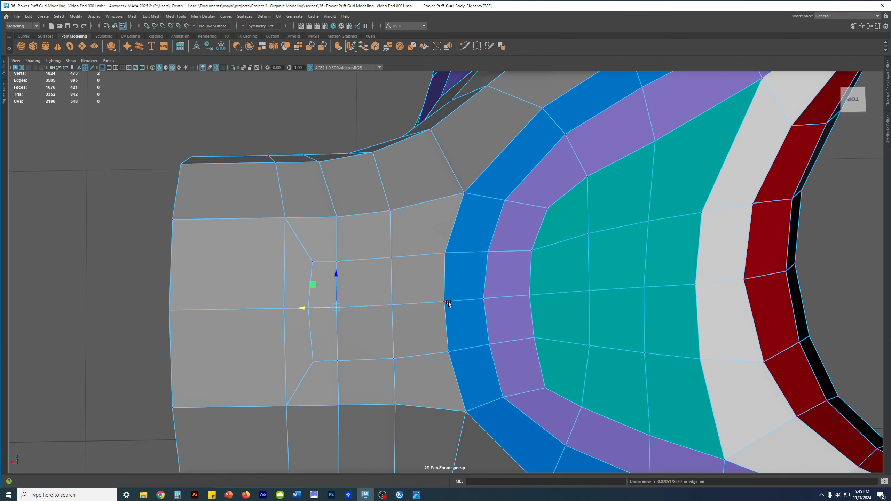
Slide the two inner corner vertices of the new arm cut along their edges to even out the small faces
{"action": "left_click_drag", "start_coordinate": [515, 284], "coordinate": [414, 302], "text": "alt"}
{"action": "right_click_drag", "start_coordinate": [509, 258], "coordinate": [378, 271], "text": "alt"}
{"action": "left_click_drag", "start_coordinate": [521, 247], "coordinate": [524, 284], "text": "alt"}
{"action": "right_click_drag", "start_coordinate": [524, 284], "coordinate": [722, 358], "text": "alt"}
{"action": "left_click", "coordinate": [495, 252]}
{"action": "left_click_drag", "start_coordinate": [509, 280], "coordinate": [506, 294], "text": "ctrl+shift"}
{"action": "left_click", "coordinate": [508, 352]}
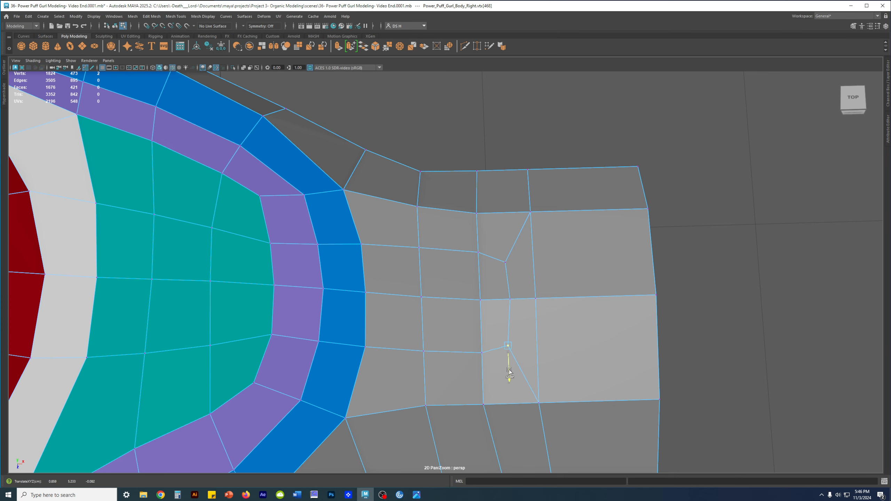
Slide the vertices where the lengthwise cuts cross the upper arm loops along their edges to even the spacing
{"action": "left_click_drag", "start_coordinate": [517, 362], "coordinate": [405, 246], "text": "alt"}
{"action": "left_click", "coordinate": [421, 244]}
{"action": "left_click", "coordinate": [317, 263]}
{"action": "mouse_move", "coordinate": [288, 266]}
{"action": "left_mouse_down", "text": "ctrl+shift"}
{"action": "mouse_move", "coordinate": [275, 268]}
{"action": "mouse_move", "coordinate": [285, 266]}
{"action": "left_mouse_up", "text": "ctrl+shift"}
{"action": "left_click", "coordinate": [327, 320]}
{"action": "left_click_drag", "start_coordinate": [301, 324], "coordinate": [296, 326], "text": "ctrl+shift"}
{"action": "left_click", "coordinate": [435, 302]}
{"action": "left_click_drag", "start_coordinate": [435, 302], "coordinate": [417, 306], "text": "ctrl+shift"}
Slide the remaining cut vertices between the blue band and the inner corners along their edges, undoing the last slide
{"action": "middle_click_drag", "start_coordinate": [441, 222], "coordinate": [475, 292], "text": "alt"}
{"action": "left_click", "coordinate": [443, 259]}
{"action": "left_click_drag", "start_coordinate": [443, 259], "coordinate": [394, 341], "text": "alt"}
{"action": "middle_click_drag", "start_coordinate": [394, 341], "coordinate": [426, 295], "text": "alt"}
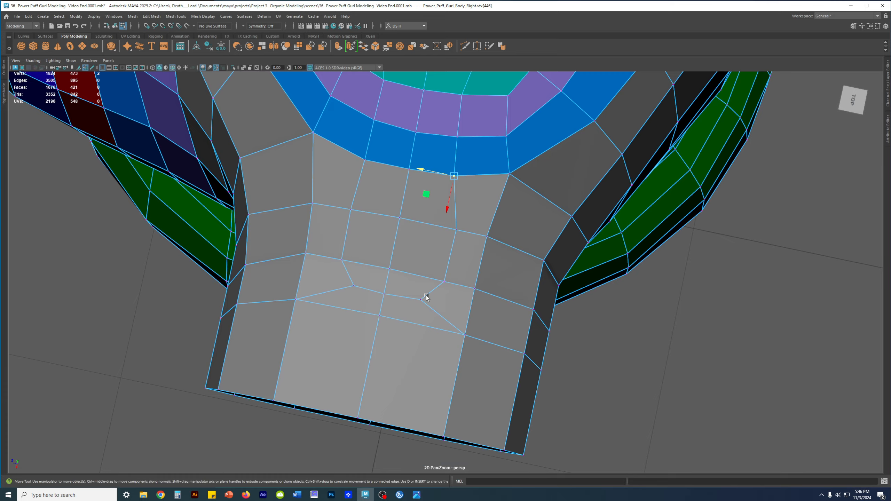
{"action": "left_click_drag", "start_coordinate": [427, 296], "coordinate": [454, 320], "text": "alt"}
{"action": "left_click", "coordinate": [412, 329]}
{"action": "left_click_drag", "start_coordinate": [420, 346], "coordinate": [413, 330], "text": "ctrl+shift"}
{"action": "left_click", "coordinate": [401, 305]}
{"action": "left_click", "coordinate": [378, 260]}
{"action": "left_click_drag", "start_coordinate": [390, 282], "coordinate": [392, 291], "text": "ctrl+shift"}
{"action": "left_click", "coordinate": [431, 233]}
{"action": "left_click_drag", "start_coordinate": [442, 257], "coordinate": [445, 264], "text": "ctrl+shift"}
{"action": "key", "text": "ctrl+z"}
Examine the arm's new edge flow in smooth preview and compare it with the color-coded reference arm
{"action": "left_click_drag", "start_coordinate": [428, 305], "coordinate": [440, 250], "text": "alt"}
{"action": "middle_click_drag", "start_coordinate": [441, 251], "coordinate": [436, 271], "text": "alt"}
{"action": "left_click_drag", "start_coordinate": [437, 270], "coordinate": [547, 277], "text": "alt"}
{"action": "key", "text": "3"}
{"action": "left_click_drag", "start_coordinate": [439, 288], "coordinate": [311, 303], "text": "alt"}
{"action": "scroll", "coordinate": [413, 281], "scroll_direction": "down", "scroll_amount": 3}
{"action": "left_click_drag", "start_coordinate": [414, 282], "coordinate": [596, 285], "text": "alt"}
{"action": "scroll", "coordinate": [676, 285], "scroll_direction": "up", "scroll_amount": 2}
{"action": "left_click", "coordinate": [676, 285]}
{"action": "scroll", "coordinate": [676, 285], "scroll_direction": "down", "scroll_amount": 4}
{"action": "left_click_drag", "start_coordinate": [676, 285], "coordinate": [522, 258], "text": "alt"}
{"action": "scroll", "coordinate": [522, 258], "scroll_direction": "down", "scroll_amount": 3}
{"action": "left_click_drag", "start_coordinate": [324, 354], "coordinate": [368, 325], "text": "alt"}
{"action": "scroll", "coordinate": [376, 295], "scroll_direction": "up", "scroll_amount": 3}
{"action": "scroll", "coordinate": [376, 296], "scroll_direction": "down", "scroll_amount": 3}
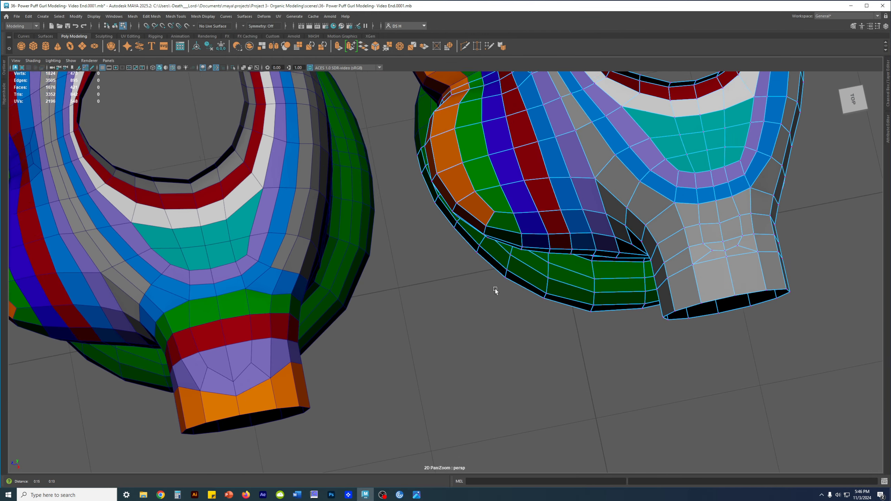
Select the complete face loop around the arm next to the blue band and assign it the green material
{"action": "scroll", "coordinate": [466, 339], "scroll_direction": "up", "scroll_amount": 4}
{"action": "right_click", "coordinate": [462, 250]}
{"action": "left_click", "coordinate": [462, 268]}
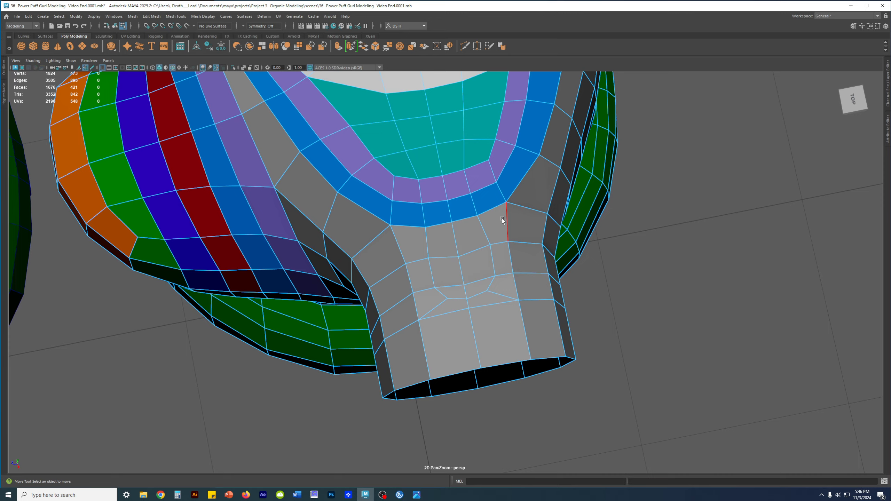
{"action": "left_click", "coordinate": [532, 226]}
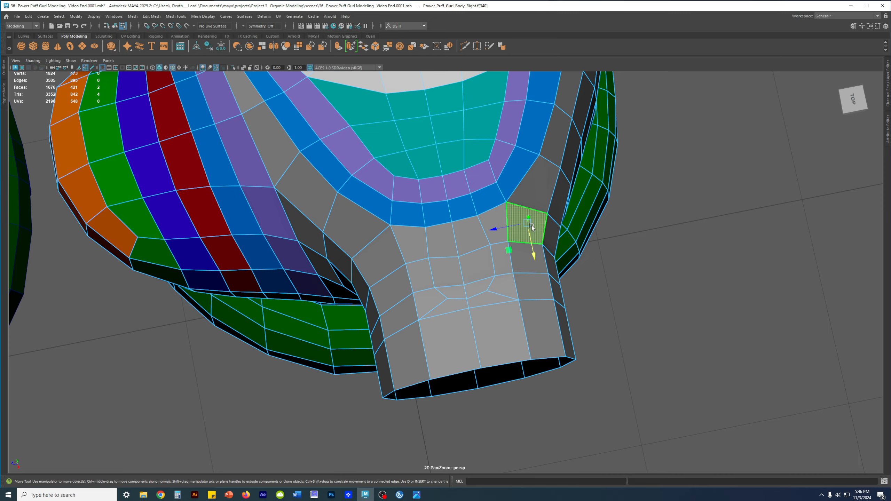
{"action": "double_click", "coordinate": [394, 251]}
{"action": "left_click_drag", "start_coordinate": [391, 252], "coordinate": [476, 277], "text": "alt"}
{"action": "double_click", "coordinate": [377, 315], "text": "shift"}
{"action": "left_click_drag", "start_coordinate": [633, 338], "coordinate": [244, 184], "text": "alt"}
{"action": "double_click", "coordinate": [494, 358], "text": "shift"}
{"action": "scroll", "coordinate": [494, 358], "scroll_direction": "down", "scroll_amount": 5}
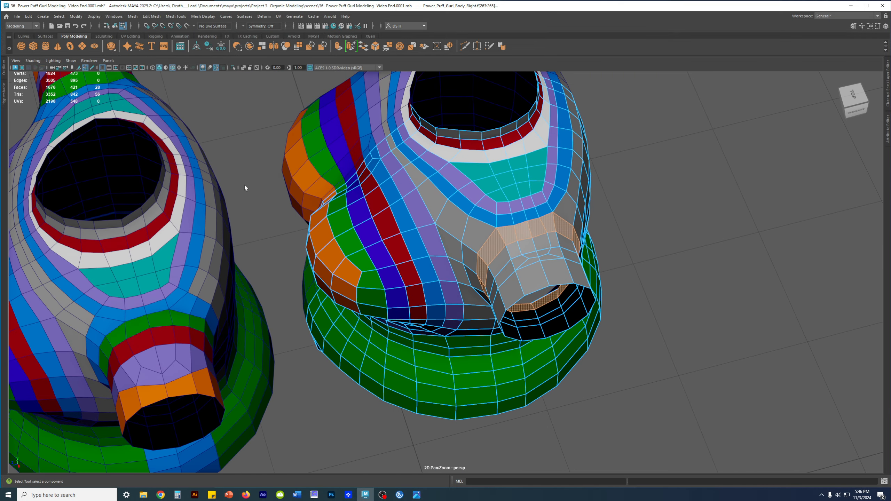
{"action": "left_click", "coordinate": [3, 94]}
{"action": "left_click", "coordinate": [748, 281]}
Assign the red material to the complete arm face loop directly outside the green one
{"action": "scroll", "coordinate": [697, 266], "scroll_direction": "up", "scroll_amount": 3}
{"action": "key", "text": "3"}
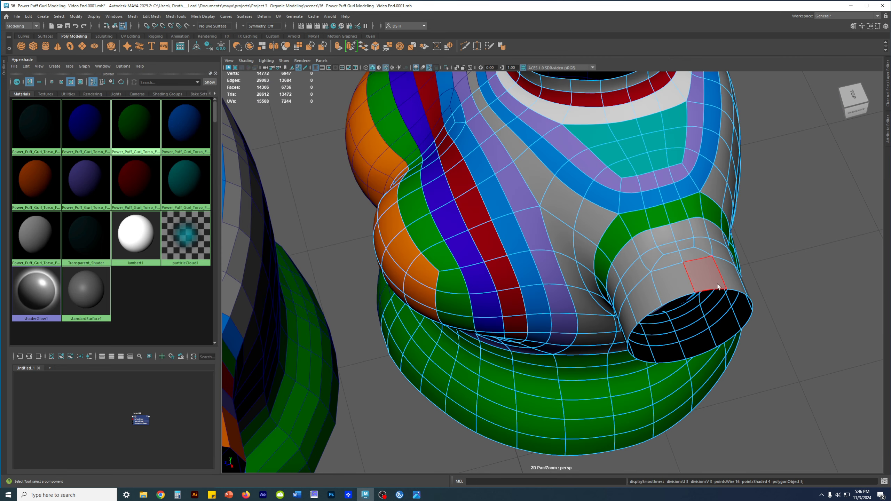
{"action": "scroll", "coordinate": [697, 266], "scroll_direction": "up", "scroll_amount": 2}
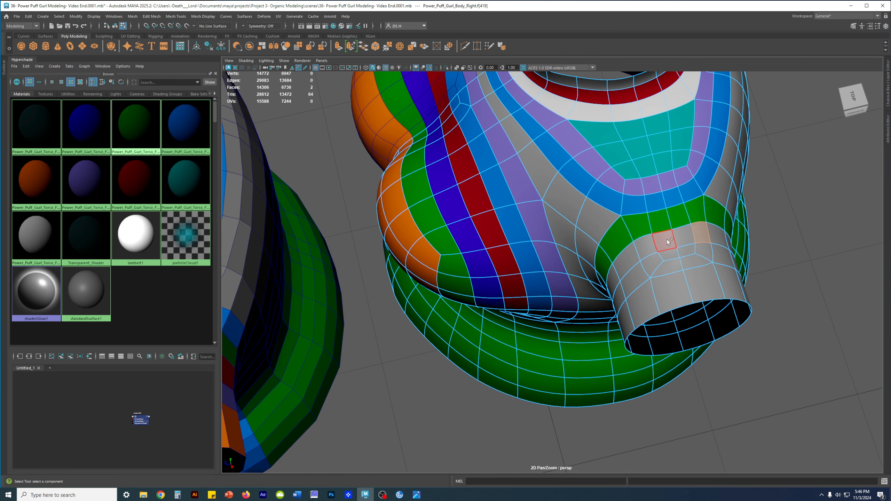
{"action": "double_click", "coordinate": [647, 255], "text": "shift"}
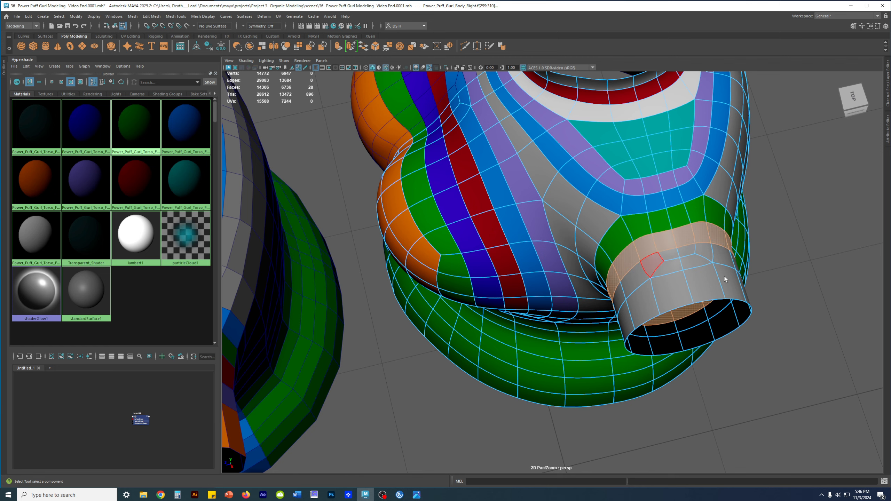
{"action": "scroll", "coordinate": [646, 256], "scroll_direction": "down", "scroll_amount": 3}
{"action": "left_click_drag", "start_coordinate": [358, 340], "coordinate": [425, 304], "text": "alt"}
{"action": "middle_click_drag", "start_coordinate": [120, 202], "coordinate": [716, 225]}
{"action": "left_click", "coordinate": [696, 362]}
Select the next arm face loop including the small faces of the new cut and assign it the purple material
{"action": "scroll", "coordinate": [657, 259], "scroll_direction": "up", "scroll_amount": 5}
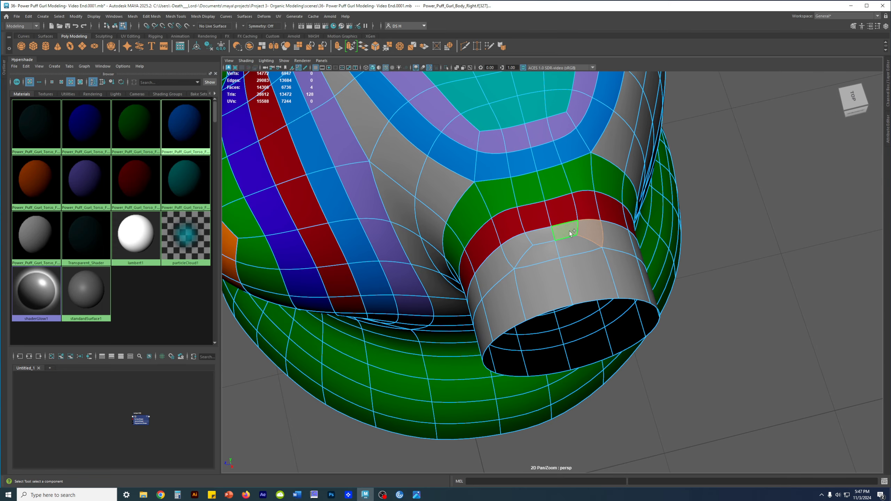
{"action": "left_click", "coordinate": [501, 270], "text": "shift"}
{"action": "left_click", "coordinate": [480, 287], "text": "shift"}
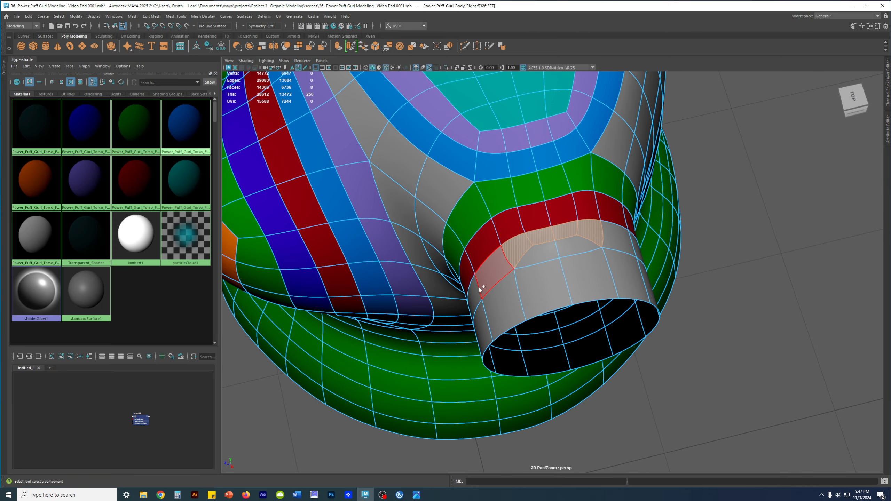
{"action": "left_click", "coordinate": [492, 282], "text": "shift"}
{"action": "double_click", "coordinate": [469, 298], "text": "shift"}
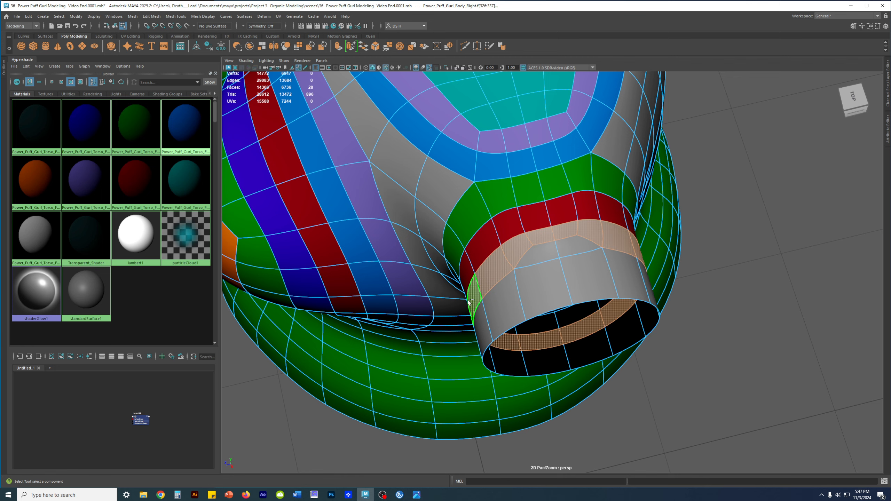
{"action": "left_click", "coordinate": [563, 249], "text": "shift"}
{"action": "scroll", "coordinate": [563, 250], "scroll_direction": "down", "scroll_amount": 8}
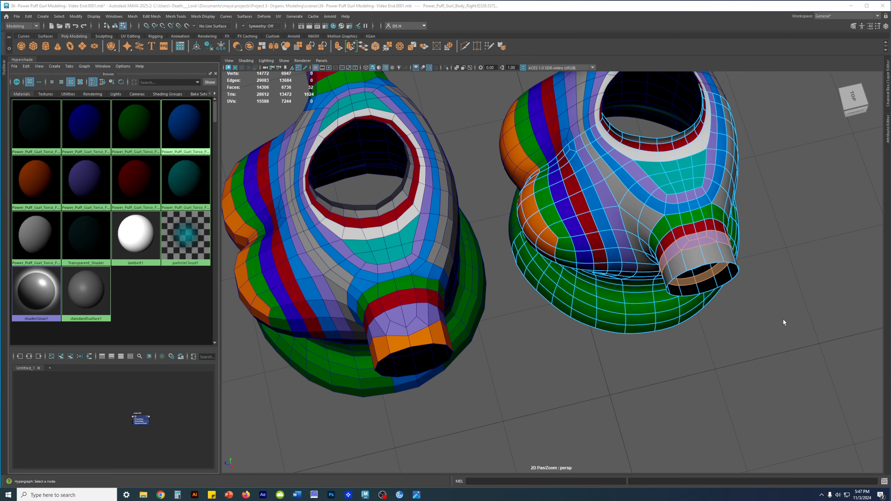
{"action": "left_click", "coordinate": [769, 319]}
Move the edge loop at the arm's open end outward with the transform constraint set to Off
{"action": "left_click_drag", "start_coordinate": [770, 295], "coordinate": [768, 305], "text": "alt"}
{"action": "middle_click_drag", "start_coordinate": [772, 297], "coordinate": [648, 286], "text": "alt"}
{"action": "key", "text": "F10"}
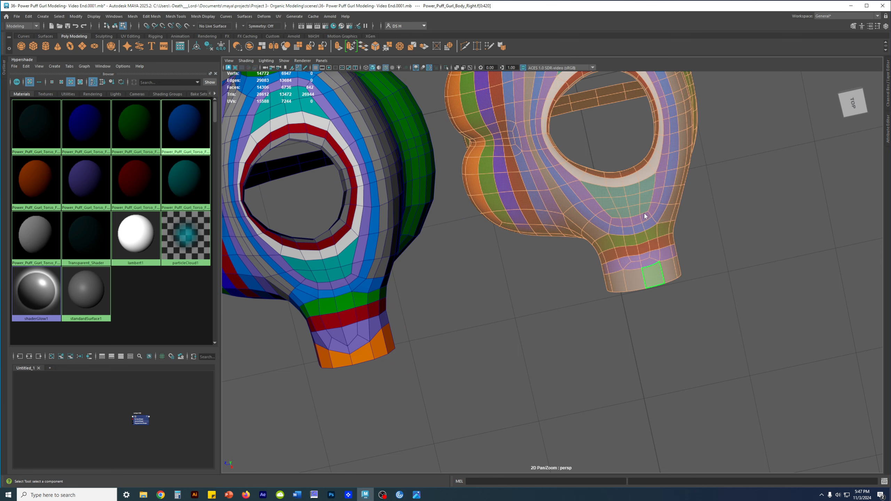
{"action": "double_click", "coordinate": [659, 287]}
{"action": "key", "text": "w"}
{"action": "left_click_drag", "start_coordinate": [663, 309], "coordinate": [664, 308], "text": "alt"}
{"action": "left_click_drag", "start_coordinate": [622, 191], "coordinate": [674, 208]}
{"action": "mouse_move", "coordinate": [677, 219]}
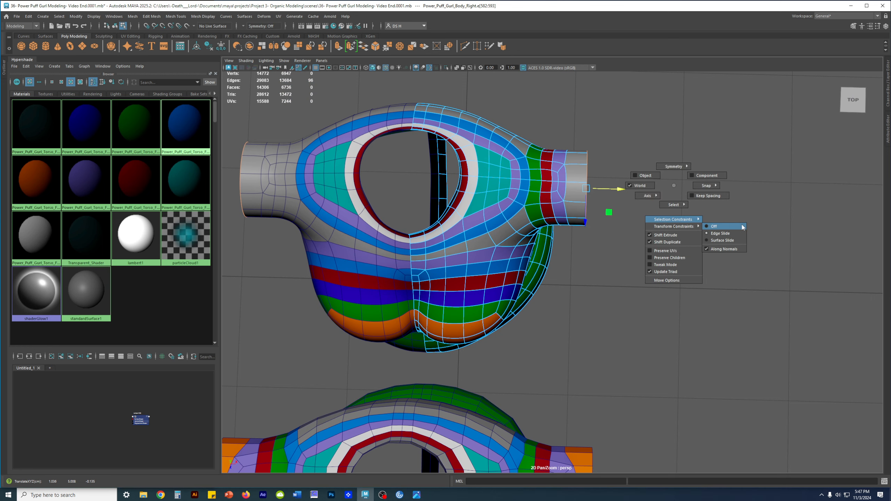
{"action": "left_click", "coordinate": [707, 227]}
{"action": "left_click_drag", "start_coordinate": [622, 191], "coordinate": [697, 271], "text": "alt"}
{"action": "middle_click_drag", "start_coordinate": [697, 271], "coordinate": [642, 305], "text": "alt"}
{"action": "left_click_drag", "start_coordinate": [649, 317], "coordinate": [722, 326], "text": "alt"}
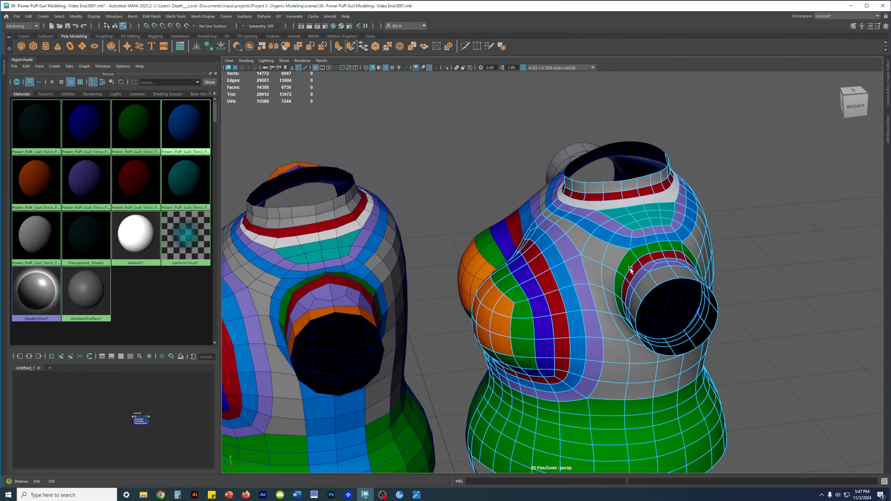
Move the two outer lengthwise edges on top of the red band outward to widen the spacing
{"action": "scroll", "coordinate": [760, 331], "scroll_direction": "up", "scroll_amount": 5}
{"action": "left_click_drag", "start_coordinate": [653, 286], "coordinate": [572, 359], "text": "alt"}
{"action": "scroll", "coordinate": [572, 359], "scroll_direction": "down", "scroll_amount": 3}
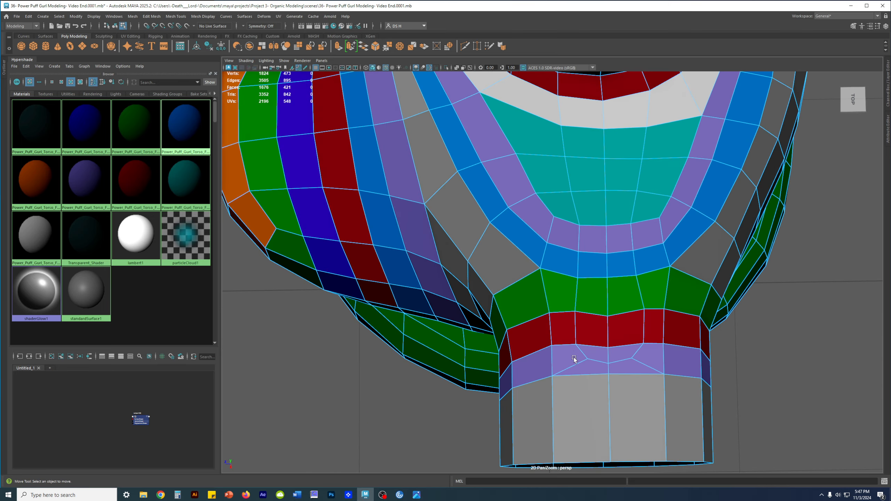
{"action": "key", "text": "3"}
{"action": "key", "text": "1"}
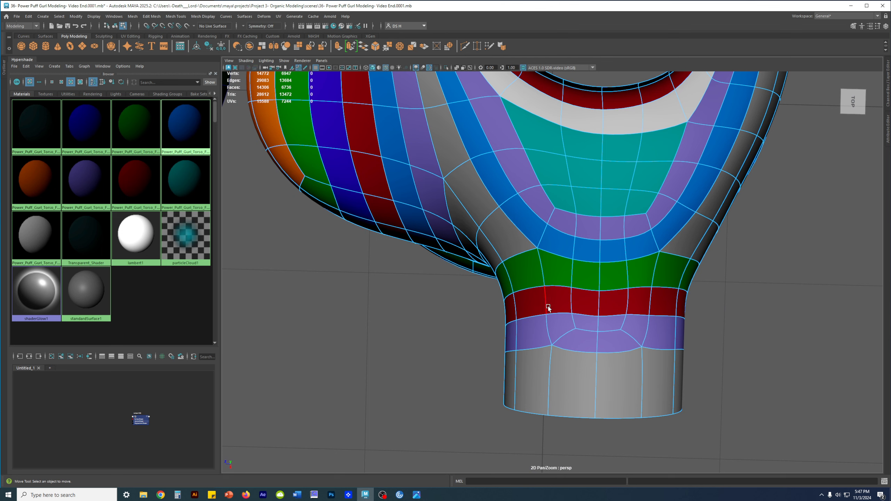
{"action": "left_click", "coordinate": [561, 297]}
{"action": "left_click_drag", "start_coordinate": [759, 279], "coordinate": [803, 307]}
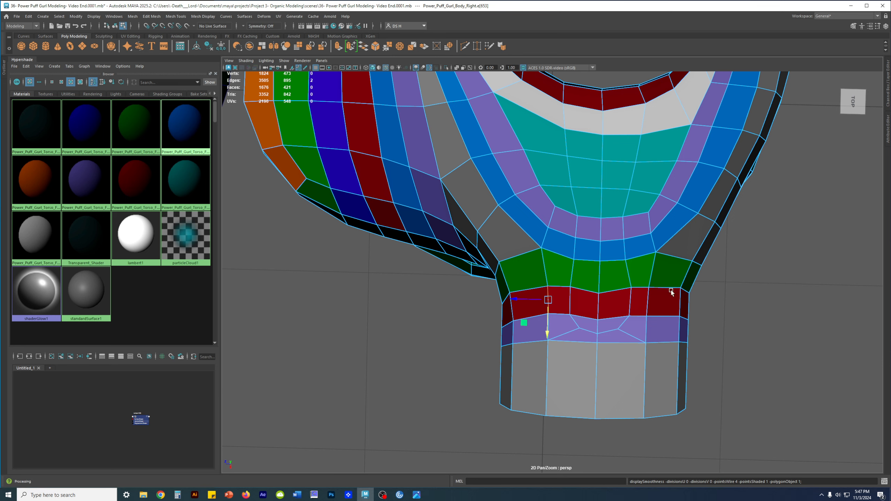
{"action": "left_click_drag", "start_coordinate": [526, 302], "coordinate": [523, 302]}
{"action": "left_click", "coordinate": [649, 305]}
{"action": "left_click_drag", "start_coordinate": [630, 304], "coordinate": [516, 288], "text": "alt"}
{"action": "key", "text": "3"}
{"action": "key", "text": "1"}
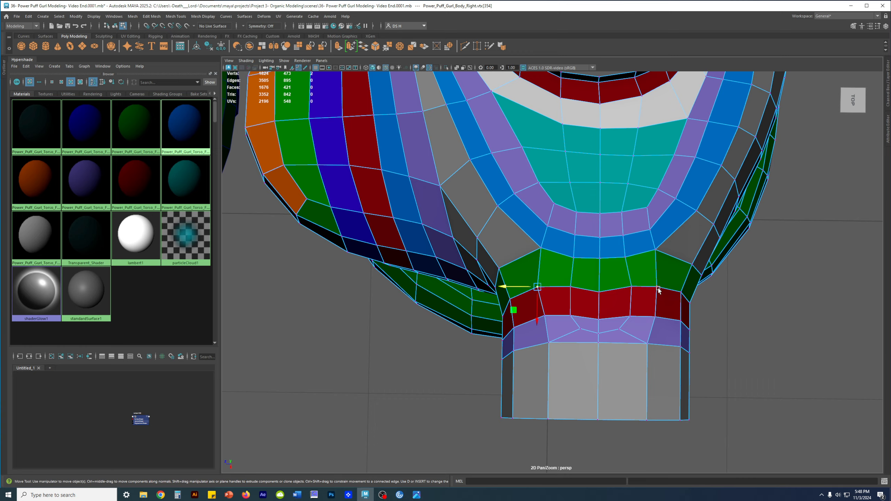
Spread the outer vertices on the border between the green and red bands further apart
{"action": "left_click_drag", "start_coordinate": [626, 288], "coordinate": [654, 261]}
{"action": "key", "text": "3"}
{"action": "left_click_drag", "start_coordinate": [566, 315], "coordinate": [580, 289], "text": "alt"}
{"action": "key", "text": "1"}
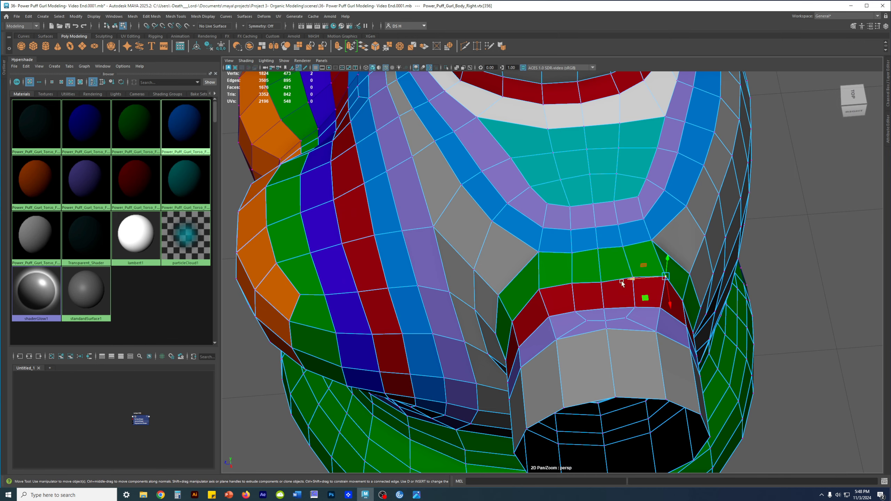
Spread the outer vertices on the border between the red and purple bands and check them in smooth preview
{"action": "left_click_drag", "start_coordinate": [578, 328], "coordinate": [517, 328], "text": "alt"}
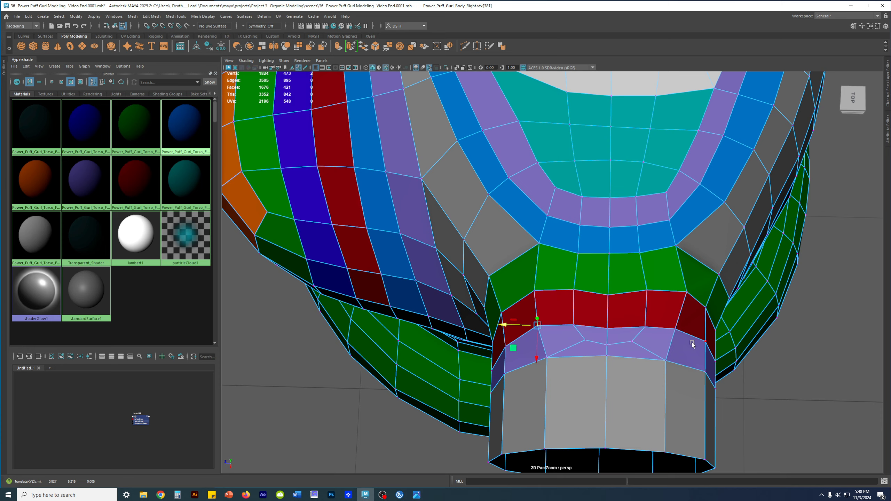
{"action": "left_click", "coordinate": [664, 341]}
{"action": "key", "text": "3"}
{"action": "left_click_drag", "start_coordinate": [684, 316], "coordinate": [543, 302], "text": "alt"}
{"action": "key", "text": "1"}
Examine the shoulder and arm profile from the front and back and compare it with the reference model
{"action": "left_click", "coordinate": [848, 104]}
{"action": "middle_click_drag", "start_coordinate": [621, 302], "coordinate": [624, 295], "text": "alt"}
{"action": "right_click_drag", "start_coordinate": [652, 316], "coordinate": [263, 318], "text": "alt"}
{"action": "left_click_drag", "start_coordinate": [262, 318], "coordinate": [268, 372], "text": "alt"}
{"action": "right_click_drag", "start_coordinate": [520, 378], "coordinate": [558, 381], "text": "alt"}
{"action": "middle_click_drag", "start_coordinate": [558, 381], "coordinate": [539, 260], "text": "alt"}
{"action": "right_click_drag", "start_coordinate": [548, 298], "coordinate": [660, 333], "text": "alt"}
{"action": "left_click_drag", "start_coordinate": [604, 323], "coordinate": [583, 384], "text": "alt"}
{"action": "key", "text": "w"}
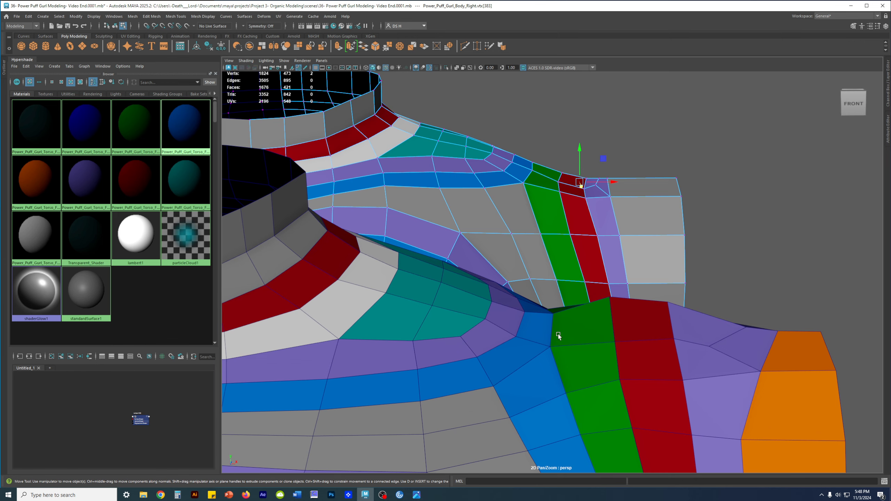
{"action": "mouse_move", "coordinate": [622, 257]}
{"action": "left_mouse_down", "text": "alt"}
{"action": "mouse_move", "coordinate": [631, 294]}
{"action": "mouse_move", "coordinate": [571, 315]}
{"action": "mouse_move", "coordinate": [653, 292]}
{"action": "mouse_move", "coordinate": [527, 258]}
{"action": "mouse_move", "coordinate": [549, 247]}
{"action": "mouse_move", "coordinate": [627, 299]}
{"action": "mouse_move", "coordinate": [628, 273]}
{"action": "mouse_move", "coordinate": [617, 267]}
{"action": "left_mouse_up", "text": "alt"}
{"action": "key", "text": "3"}
{"action": "key", "text": "1"}
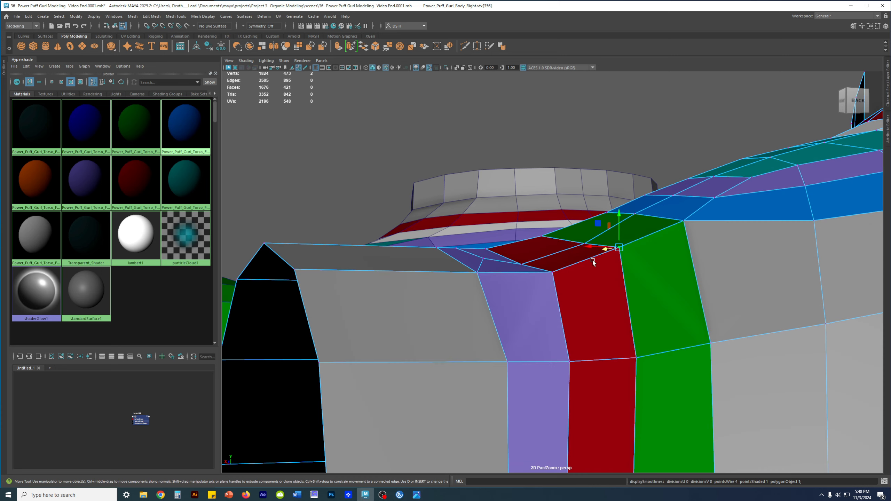
{"action": "left_click_drag", "start_coordinate": [620, 264], "coordinate": [495, 275], "text": "alt"}
{"action": "middle_click_drag", "start_coordinate": [496, 275], "coordinate": [653, 247], "text": "alt"}
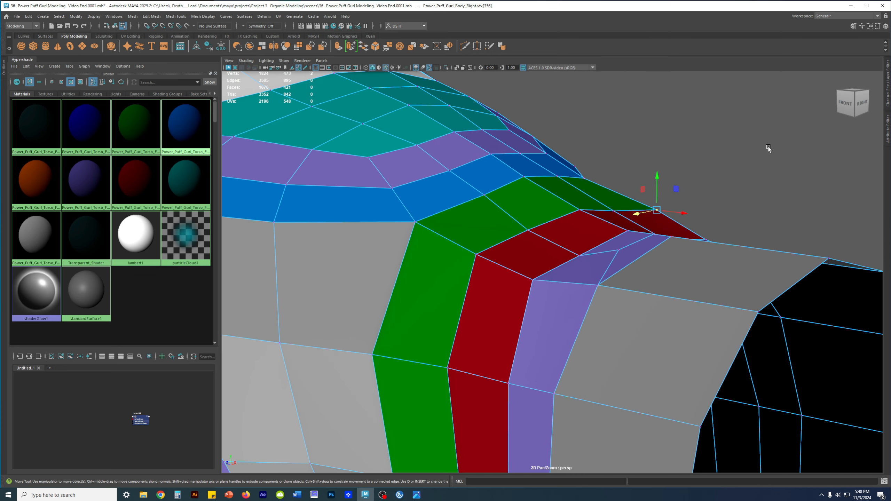
With the transform constraint Off, adjust the height of the two outer vertices on the green and red border
{"action": "key", "text": "w"}
{"action": "left_click", "coordinate": [775, 141]}
{"action": "mouse_move", "coordinate": [774, 184]}
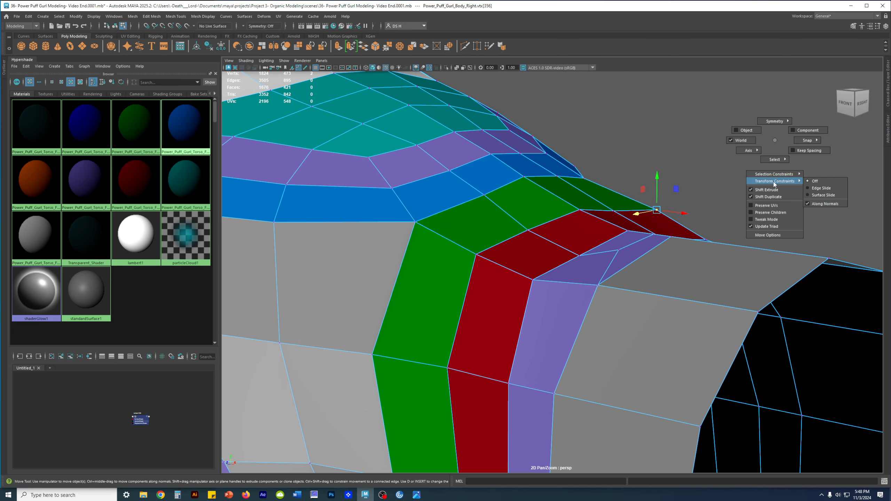
{"action": "left_click", "coordinate": [815, 181]}
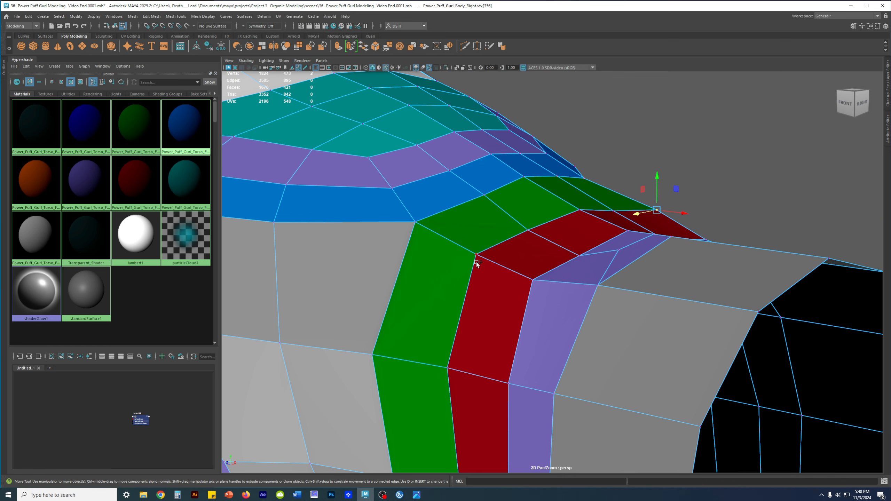
{"action": "mouse_move", "coordinate": [617, 223]}
{"action": "left_mouse_down", "text": "alt"}
{"action": "mouse_move", "coordinate": [636, 224]}
{"action": "mouse_move", "coordinate": [556, 236]}
{"action": "mouse_move", "coordinate": [567, 252]}
{"action": "mouse_move", "coordinate": [593, 243]}
{"action": "mouse_move", "coordinate": [576, 230]}
{"action": "mouse_move", "coordinate": [617, 234]}
{"action": "left_mouse_up", "text": "alt"}
{"action": "left_click", "coordinate": [612, 238]}
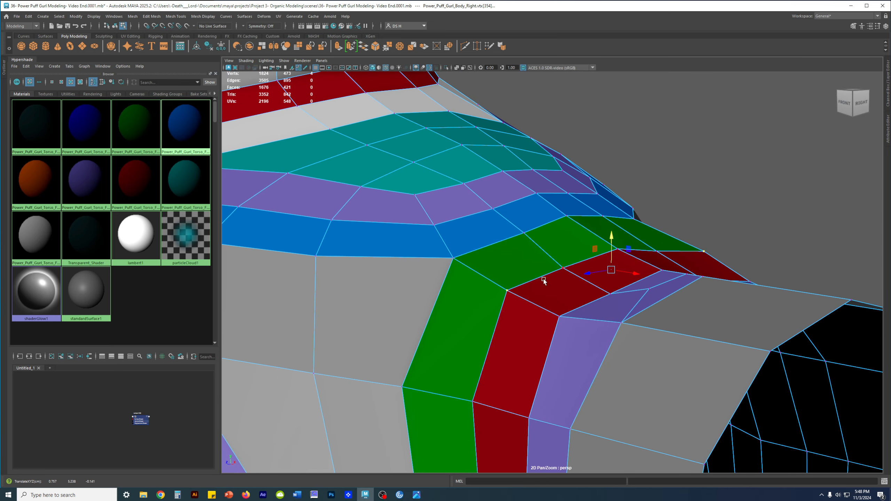
{"action": "key", "text": "3"}
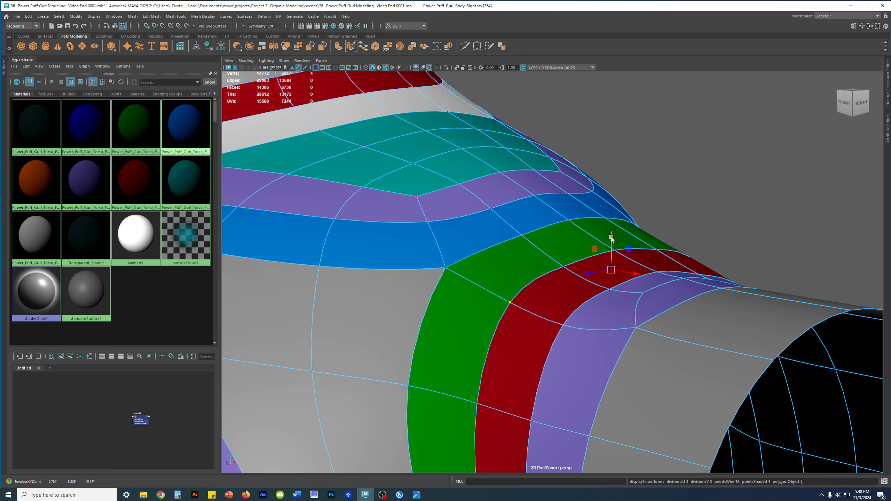
{"action": "left_click_drag", "start_coordinate": [611, 237], "coordinate": [452, 254]}
{"action": "mouse_move", "coordinate": [452, 254]}
{"action": "middle_mouse_down", "text": "alt"}
{"action": "mouse_move", "coordinate": [459, 247]}
{"action": "mouse_move", "coordinate": [449, 247]}
{"action": "middle_mouse_up", "text": "alt"}
{"action": "key", "text": "1"}
{"action": "key", "text": "3"}
{"action": "left_click_drag", "start_coordinate": [484, 238], "coordinate": [639, 252]}
Check the green and red bands from the front with and without smooth preview
{"action": "key", "text": "1"}
{"action": "key", "text": "3"}
{"action": "right_click_drag", "start_coordinate": [609, 242], "coordinate": [735, 265], "text": "alt"}
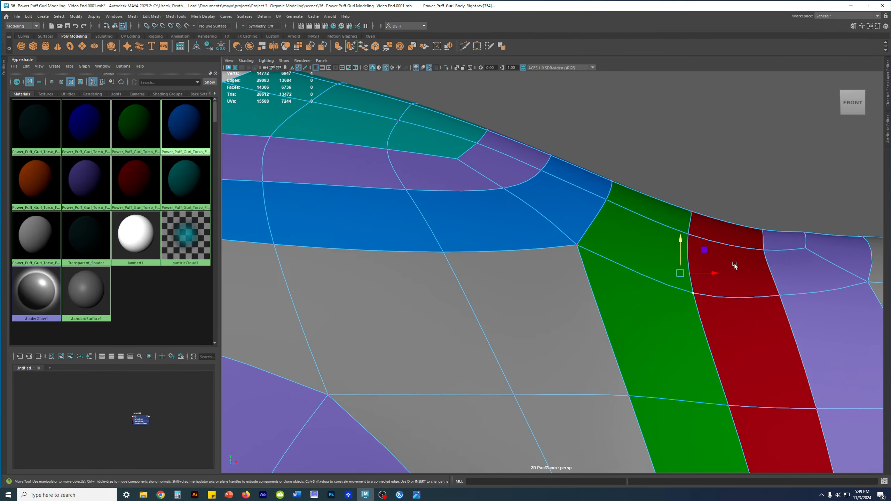
{"action": "middle_click_drag", "start_coordinate": [735, 266], "coordinate": [624, 293], "text": "alt"}
{"action": "left_click_drag", "start_coordinate": [625, 293], "coordinate": [623, 275], "text": "alt"}
{"action": "key", "text": "1"}
{"action": "key", "text": "3"}
{"action": "key", "text": "1"}
Lower the two corner vertices where the blue band meets the green band
{"action": "left_click", "coordinate": [448, 246]}
{"action": "left_click_drag", "start_coordinate": [698, 262], "coordinate": [567, 268], "text": "alt"}
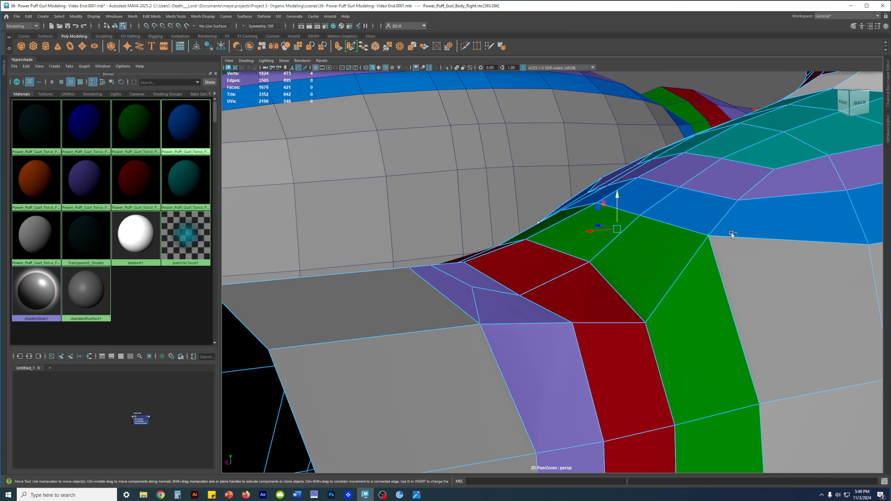
{"action": "middle_click_drag", "start_coordinate": [699, 247], "coordinate": [621, 256], "text": "alt"}
{"action": "left_click_drag", "start_coordinate": [621, 255], "coordinate": [534, 236], "text": "alt"}
{"action": "left_click_drag", "start_coordinate": [557, 198], "coordinate": [556, 217]}
{"action": "right_click_drag", "start_coordinate": [664, 260], "coordinate": [469, 267], "text": "alt"}
{"action": "middle_click_drag", "start_coordinate": [468, 268], "coordinate": [609, 289], "text": "alt"}
{"action": "left_click_drag", "start_coordinate": [684, 253], "coordinate": [663, 255], "text": "alt"}
{"action": "left_click_drag", "start_coordinate": [581, 234], "coordinate": [730, 272]}
Examine the blue, green and red shoulder bands from the front and back and check their profile with smooth preview
{"action": "key", "text": "f"}
{"action": "right_click_drag", "start_coordinate": [647, 279], "coordinate": [505, 267], "text": "alt"}
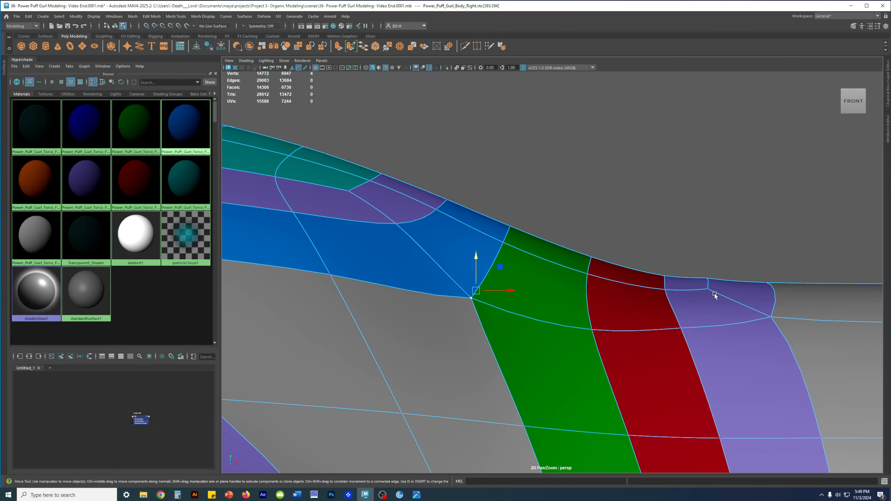
{"action": "left_click", "coordinate": [888, 100]}
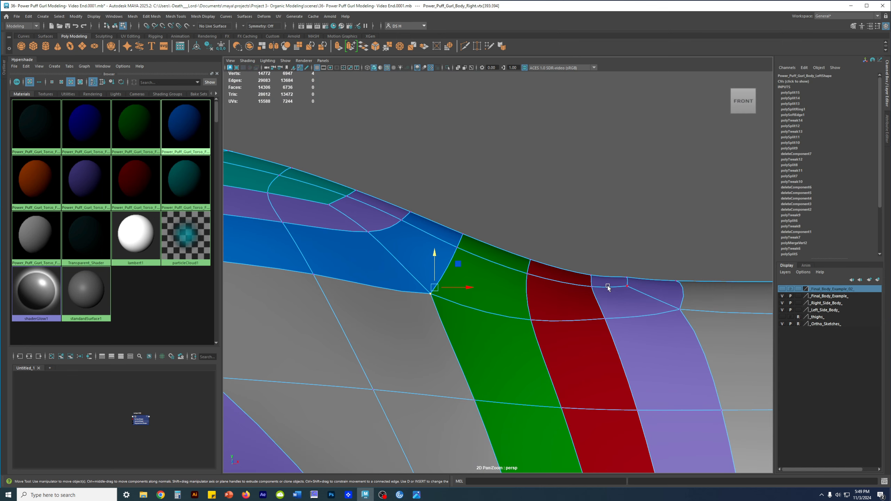
{"action": "left_click_drag", "start_coordinate": [616, 288], "coordinate": [667, 290], "text": "alt"}
{"action": "left_click", "coordinate": [886, 90]}
{"action": "left_click_drag", "start_coordinate": [575, 237], "coordinate": [596, 276], "text": "alt"}
{"action": "scroll", "coordinate": [597, 276], "scroll_direction": "down", "scroll_amount": 2}
{"action": "left_click_drag", "start_coordinate": [456, 272], "coordinate": [432, 258], "text": "alt"}
{"action": "left_click_drag", "start_coordinate": [495, 265], "coordinate": [497, 252], "text": "alt"}
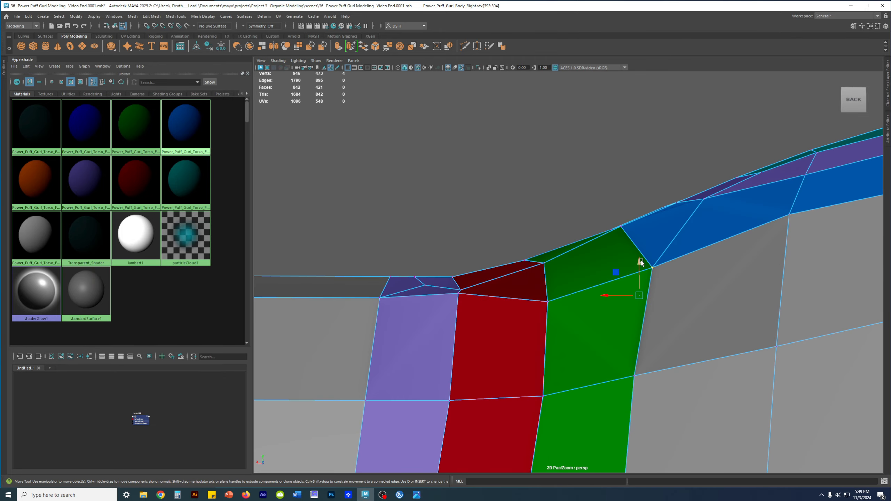
Raise the two outer corner vertices on the green and red border until they line up with the adjacent band's corners
{"action": "left_click", "coordinate": [546, 304]}
{"action": "scroll", "coordinate": [533, 312], "scroll_direction": "down", "scroll_amount": 2}
{"action": "left_click_drag", "start_coordinate": [533, 312], "coordinate": [611, 318], "text": "alt"}
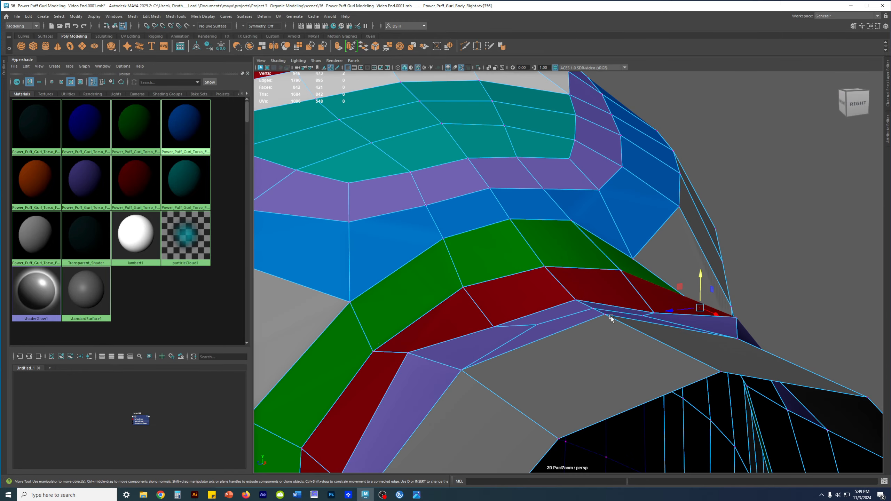
{"action": "left_click_drag", "start_coordinate": [372, 351], "coordinate": [628, 315], "text": "alt"}
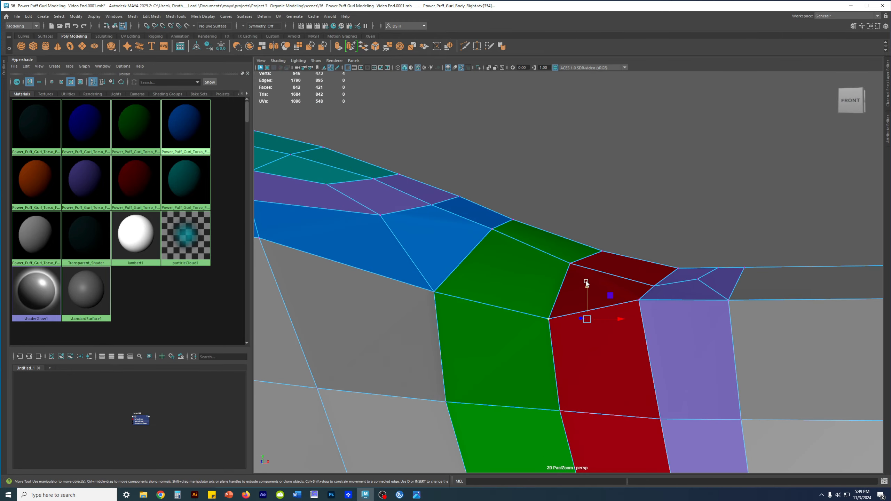
{"action": "left_click_drag", "start_coordinate": [589, 279], "coordinate": [659, 319], "text": "alt"}
Adjust the height of the corner vertices on the red and purple border and check them with smooth preview
{"action": "left_click_drag", "start_coordinate": [489, 332], "coordinate": [611, 343], "text": "alt"}
{"action": "left_click", "coordinate": [524, 306]}
{"action": "left_click", "coordinate": [577, 365], "text": "shift"}
{"action": "left_click_drag", "start_coordinate": [648, 296], "coordinate": [671, 281]}
{"action": "key", "text": "3"}
{"action": "right_click_drag", "start_coordinate": [671, 281], "coordinate": [410, 302], "text": "alt"}
{"action": "left_click_drag", "start_coordinate": [410, 302], "coordinate": [617, 324], "text": "alt"}
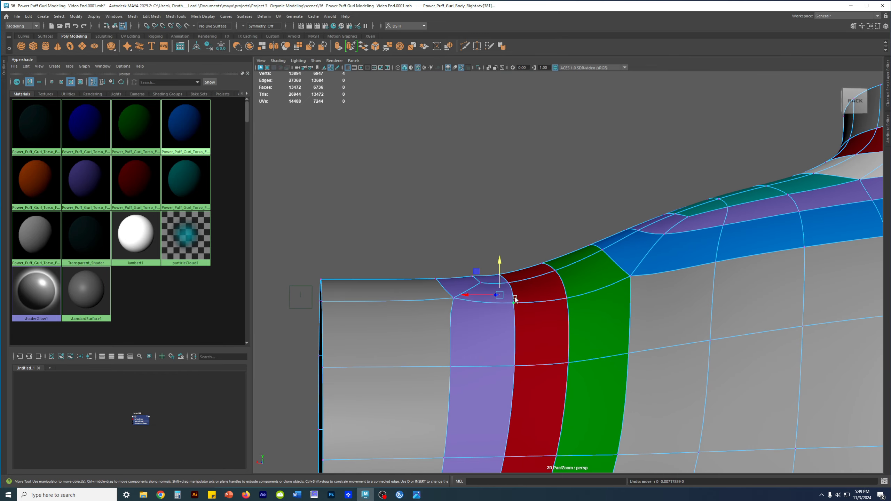
{"action": "key", "text": "1"}
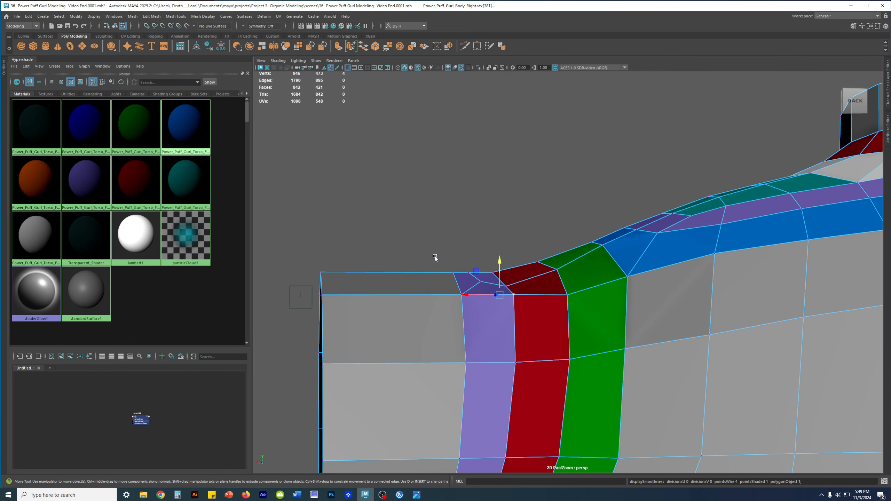
Raise the top vertices on the red and purple border and shift the purple band's top middle vertex along the arm
{"action": "right_click_drag", "start_coordinate": [435, 258], "coordinate": [539, 286], "text": "alt"}
{"action": "left_click", "coordinate": [472, 271]}
{"action": "left_click_drag", "start_coordinate": [465, 248], "coordinate": [469, 234]}
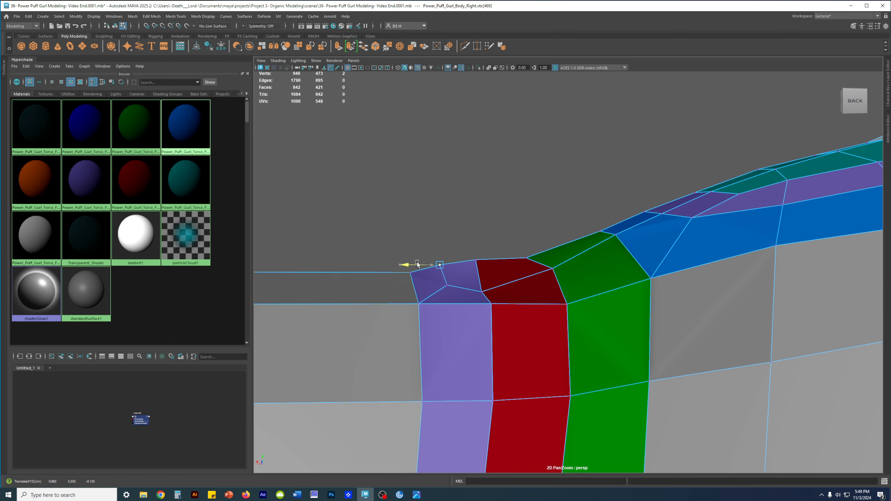
{"action": "key", "text": "3"}
{"action": "key", "text": "1"}
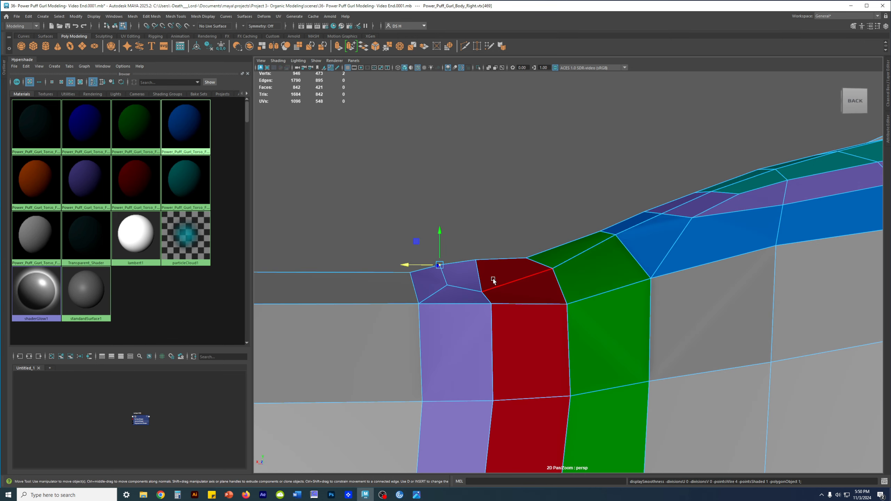
Adjust the height of the vertices beside the top center of the red and purple border, checking with smooth preview
{"action": "left_click", "coordinate": [489, 304], "text": "shift"}
{"action": "left_click_drag", "start_coordinate": [465, 312], "coordinate": [599, 303], "text": "alt"}
{"action": "key", "text": "3"}
{"action": "key", "text": "1"}
{"action": "left_click_drag", "start_coordinate": [616, 268], "coordinate": [499, 278]}
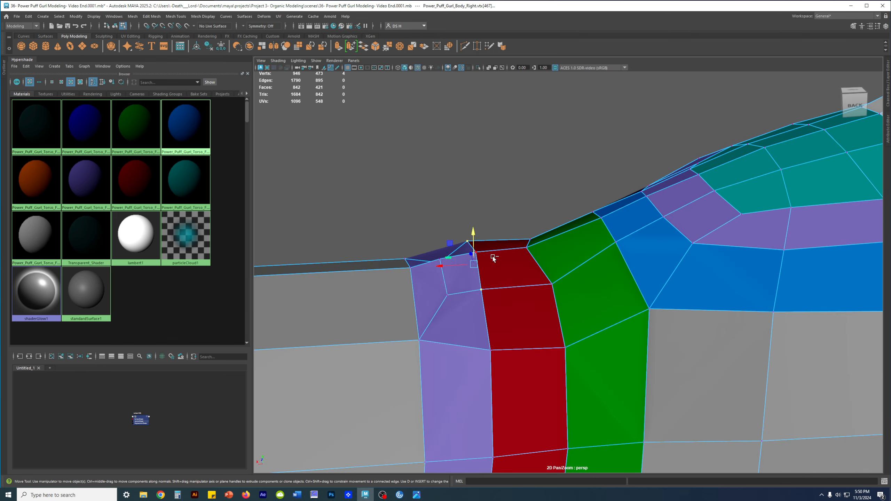
Lower the top vertex on the inner edge loop of the purple band
{"action": "left_click_drag", "start_coordinate": [447, 255], "coordinate": [485, 223], "text": "alt"}
{"action": "left_click", "coordinate": [438, 266]}
{"action": "mouse_move", "coordinate": [442, 245]}
{"action": "left_mouse_down"}
{"action": "mouse_move", "coordinate": [441, 236]}
{"action": "mouse_move", "coordinate": [436, 254]}
{"action": "left_mouse_up"}
Shift the cross edge on top of the red band sideways to even out the face spacing
{"action": "left_click_drag", "start_coordinate": [531, 250], "coordinate": [607, 228], "text": "alt"}
{"action": "left_click", "coordinate": [537, 257]}
{"action": "left_click", "coordinate": [594, 271]}
{"action": "left_click_drag", "start_coordinate": [582, 280], "coordinate": [634, 271], "text": "alt"}
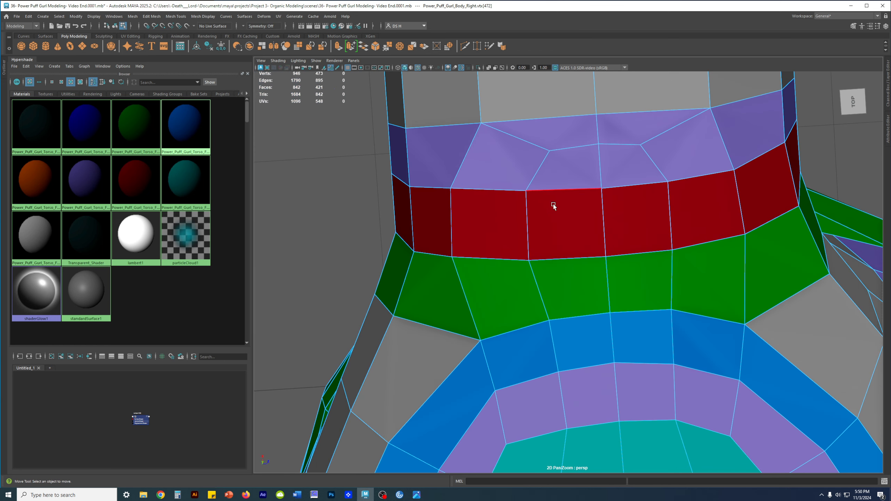
{"action": "left_click_drag", "start_coordinate": [695, 216], "coordinate": [702, 215]}
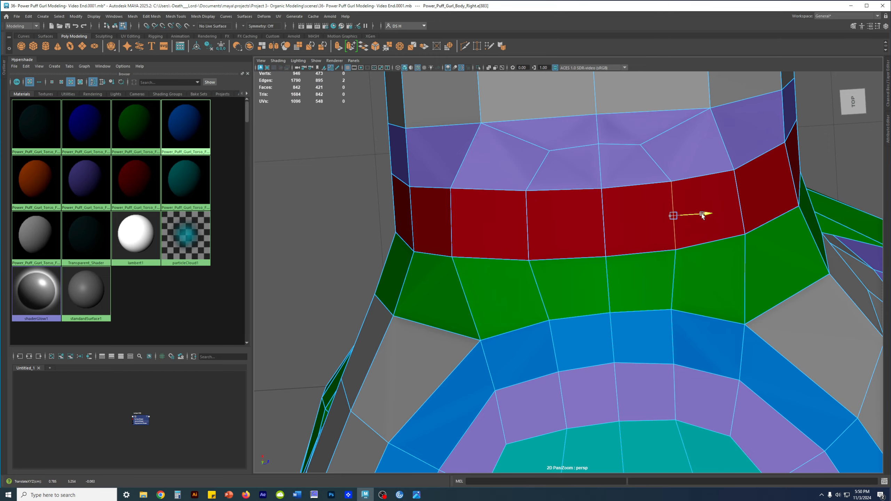
Select the blue face loop running around the shoulder from front to back to trace its edge flow
{"action": "left_click_drag", "start_coordinate": [699, 259], "coordinate": [642, 272], "text": "alt"}
{"action": "left_click", "coordinate": [281, 287]}
{"action": "left_click", "coordinate": [284, 271], "text": "shift"}
{"action": "left_click_drag", "start_coordinate": [284, 270], "coordinate": [826, 206], "text": "alt"}
{"action": "left_click", "coordinate": [826, 189], "text": "shift"}
{"action": "left_click", "coordinate": [762, 205], "text": "shift"}
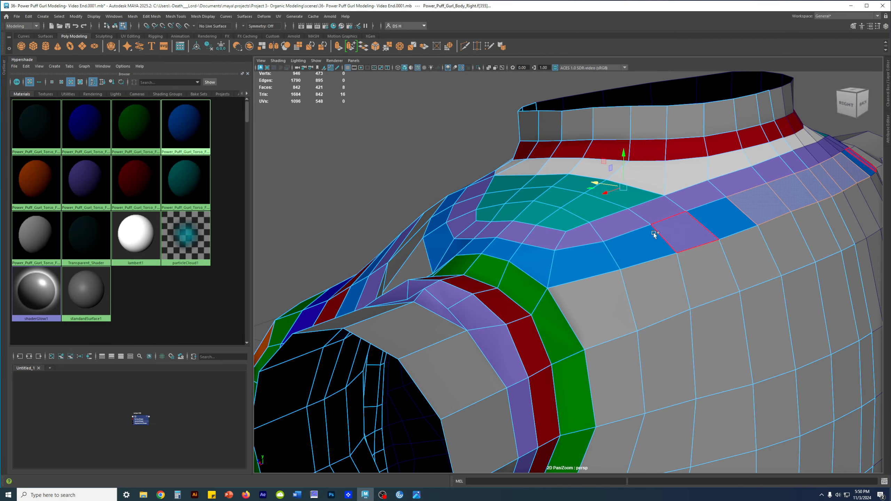
{"action": "left_click", "coordinate": [590, 261], "text": "shift"}
{"action": "double_click", "coordinate": [590, 261], "text": "shift"}
{"action": "left_click_drag", "start_coordinate": [453, 248], "coordinate": [333, 233], "text": "alt"}
{"action": "double_click", "coordinate": [300, 234], "text": "shift"}
{"action": "left_click_drag", "start_coordinate": [756, 208], "coordinate": [519, 241], "text": "alt"}
{"action": "left_click_drag", "start_coordinate": [681, 220], "coordinate": [579, 238], "text": "alt"}
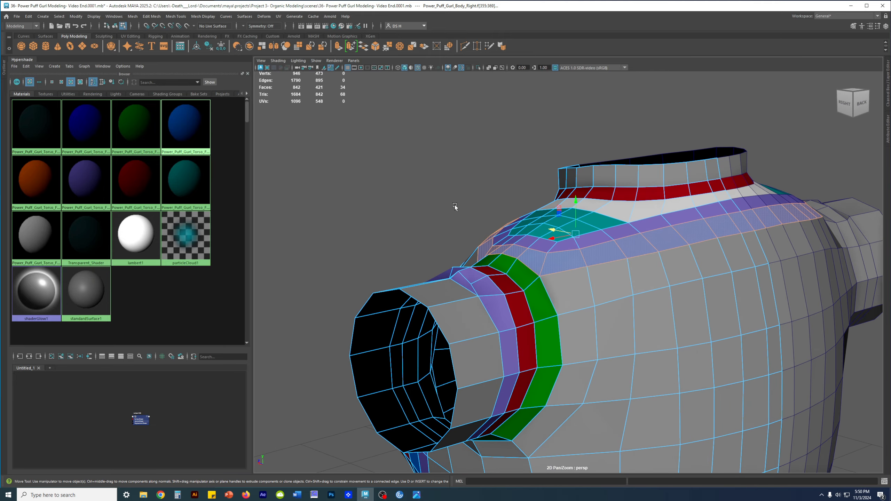
Examine the selected blue loop and the shoulder slope from the side, front and back with smooth preview
{"action": "key", "text": "3"}
{"action": "left_click_drag", "start_coordinate": [572, 253], "coordinate": [597, 254], "text": "alt"}
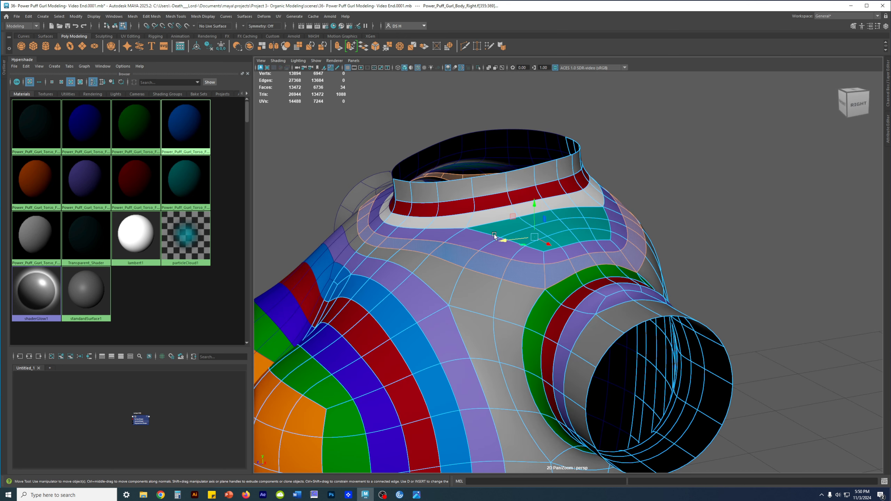
{"action": "left_click_drag", "start_coordinate": [645, 257], "coordinate": [606, 264], "text": "alt"}
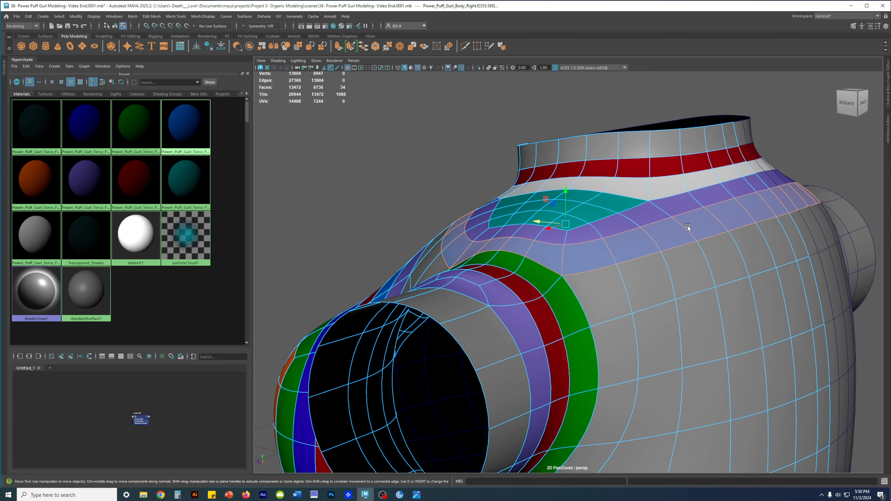
{"action": "left_click_drag", "start_coordinate": [688, 228], "coordinate": [681, 234], "text": "alt"}
{"action": "left_click_drag", "start_coordinate": [589, 255], "coordinate": [518, 238], "text": "alt"}
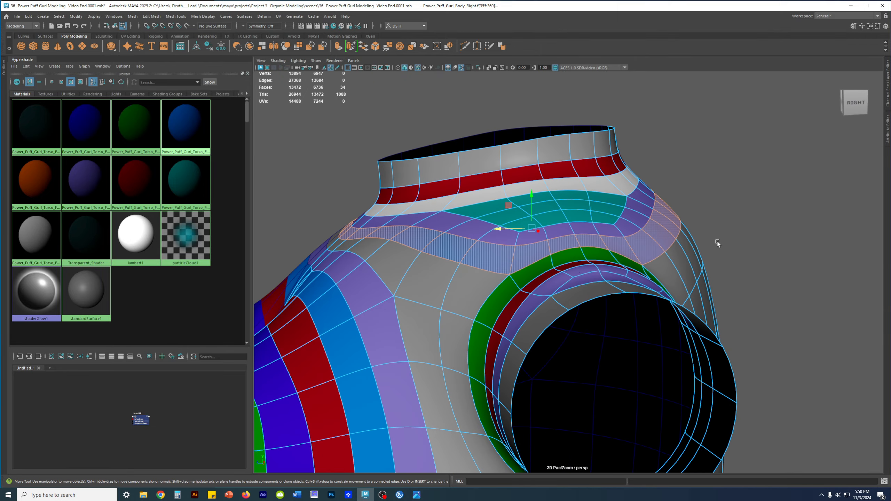
{"action": "right_click_drag", "start_coordinate": [718, 242], "coordinate": [744, 253], "text": "alt"}
{"action": "left_click_drag", "start_coordinate": [744, 252], "coordinate": [578, 260], "text": "alt"}
{"action": "middle_click_drag", "start_coordinate": [499, 223], "coordinate": [634, 227], "text": "alt"}
{"action": "right_click_drag", "start_coordinate": [635, 227], "coordinate": [718, 265], "text": "alt"}
{"action": "key", "text": "1"}
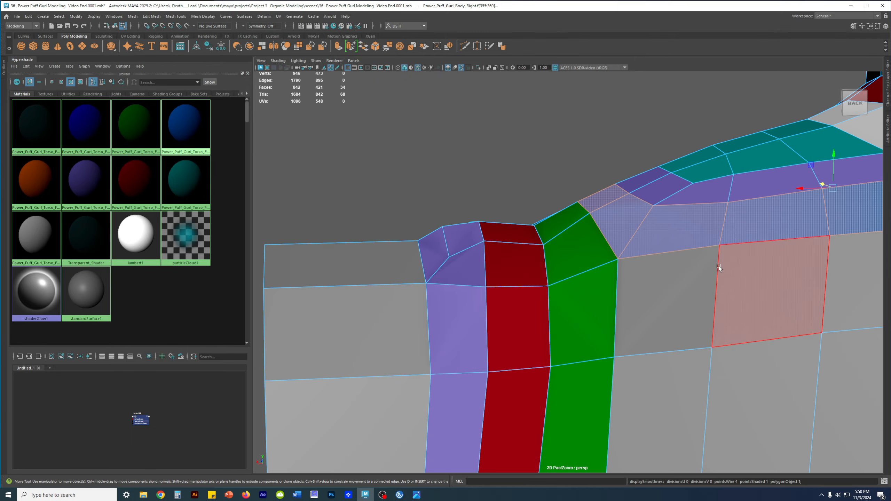
Adjust the height of the edges on the blue and green border at the top of the shoulder
{"action": "key", "text": "3"}
{"action": "left_click_drag", "start_coordinate": [529, 255], "coordinate": [576, 276], "text": "alt"}
{"action": "left_click", "coordinate": [589, 198]}
{"action": "left_click_drag", "start_coordinate": [558, 238], "coordinate": [702, 237], "text": "alt"}
{"action": "right_click_drag", "start_coordinate": [702, 237], "coordinate": [470, 248], "text": "alt"}
{"action": "key", "text": "1"}
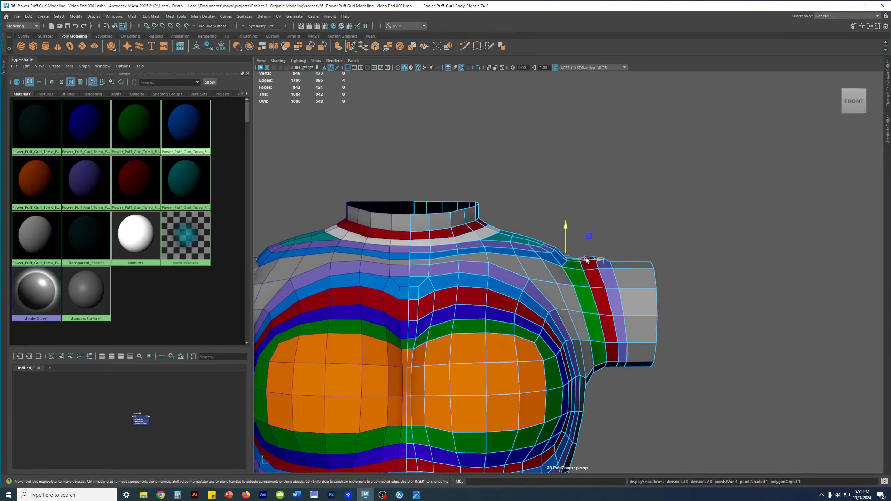
{"action": "right_click_drag", "start_coordinate": [592, 263], "coordinate": [836, 323], "text": "alt"}
{"action": "left_click_drag", "start_coordinate": [586, 198], "coordinate": [629, 208], "text": "alt"}
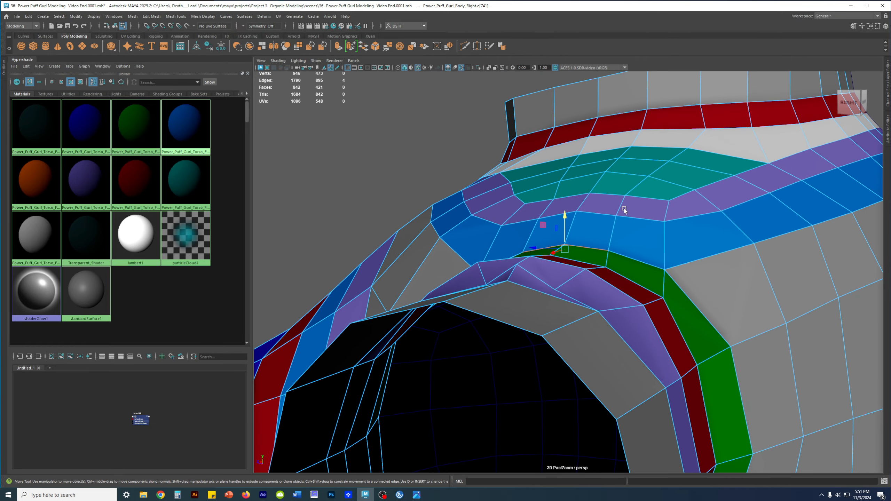
Reselect the blue face loop and inspect its flow around the shoulder with smooth preview
{"action": "left_click", "coordinate": [448, 207]}
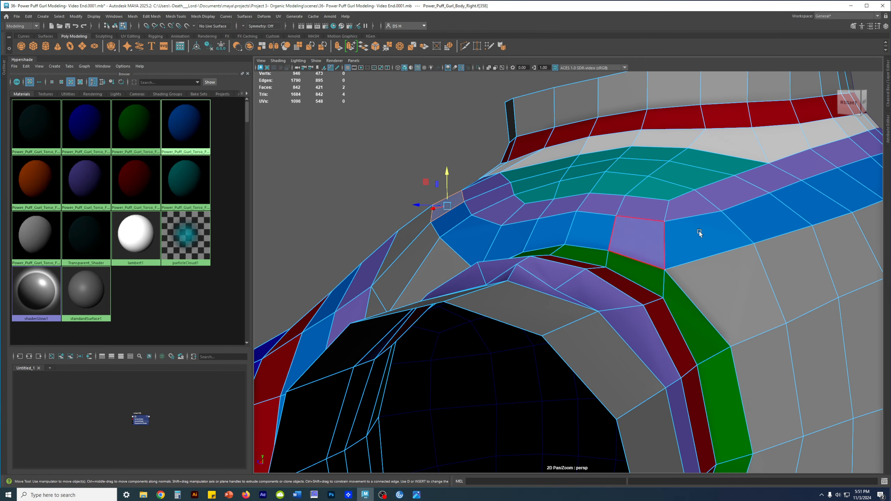
{"action": "double_click", "coordinate": [855, 192], "text": "shift"}
{"action": "key", "text": "3"}
{"action": "left_click_drag", "start_coordinate": [765, 222], "coordinate": [500, 214], "text": "alt"}
{"action": "middle_click_drag", "start_coordinate": [500, 214], "coordinate": [634, 215], "text": "alt"}
{"action": "left_click", "coordinate": [463, 265], "text": "shift"}
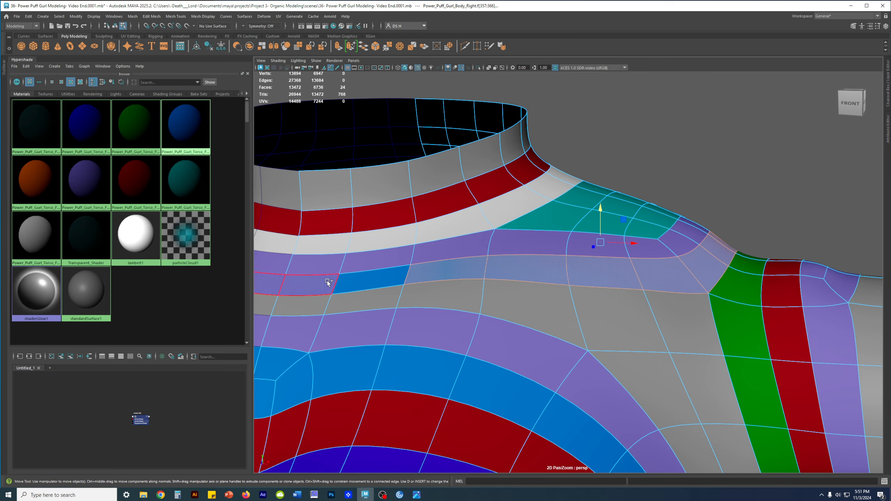
{"action": "left_click", "coordinate": [325, 286], "text": "shift"}
{"action": "left_click", "coordinate": [325, 286], "text": "shift"}
{"action": "left_click_drag", "start_coordinate": [793, 286], "coordinate": [687, 286], "text": "alt"}
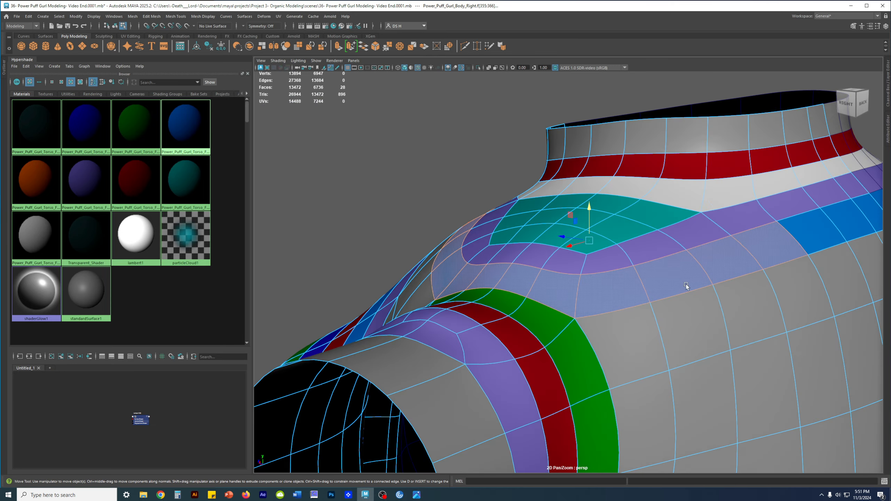
{"action": "left_click", "coordinate": [865, 220], "text": "shift"}
{"action": "left_click", "coordinate": [827, 234], "text": "shift"}
{"action": "left_click_drag", "start_coordinate": [827, 233], "coordinate": [607, 267], "text": "alt"}
{"action": "middle_click_drag", "start_coordinate": [607, 267], "coordinate": [630, 255], "text": "alt"}
{"action": "right_click_drag", "start_coordinate": [629, 255], "coordinate": [569, 281], "text": "alt"}
Undo the latest face selections on the blue loop
{"action": "key", "text": "ctrl+z"}
{"action": "key", "text": "ctrl+z"}
{"action": "key", "text": "ctrl+z"}
{"action": "key", "text": "ctrl+z"}
{"action": "key", "text": "ctrl+z"}
{"action": "key", "text": "ctrl+z"}
Reposition the edges on the purple and blue border above the arm and check the slope with smooth preview
{"action": "left_click_drag", "start_coordinate": [593, 232], "coordinate": [649, 269], "text": "alt"}
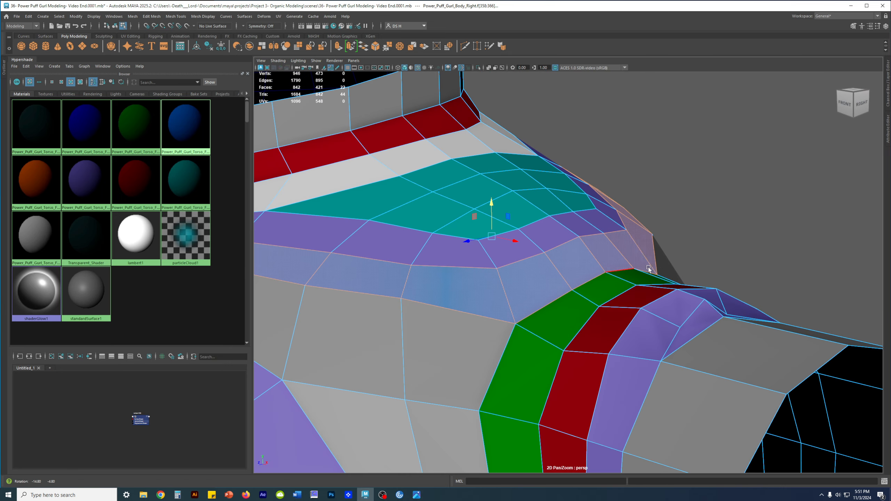
{"action": "left_click_drag", "start_coordinate": [616, 231], "coordinate": [630, 235], "text": "alt"}
{"action": "left_click", "coordinate": [630, 234]}
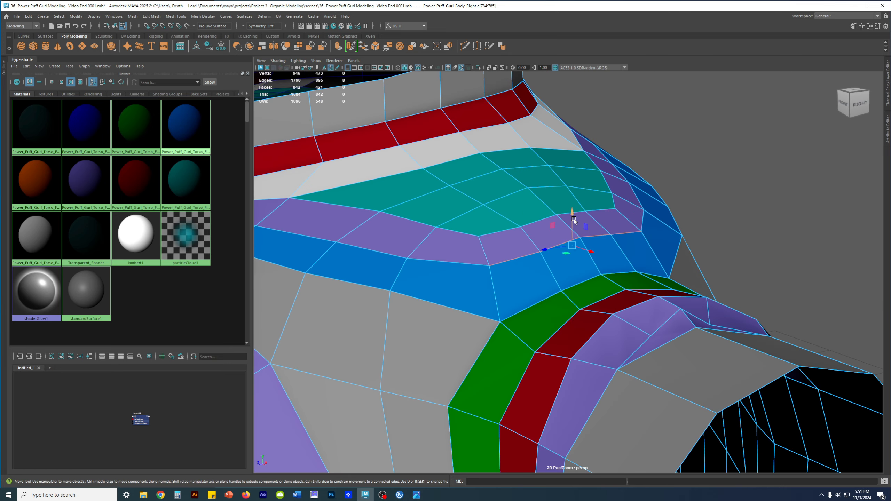
{"action": "left_click_drag", "start_coordinate": [574, 220], "coordinate": [620, 239]}
{"action": "key", "text": "3"}
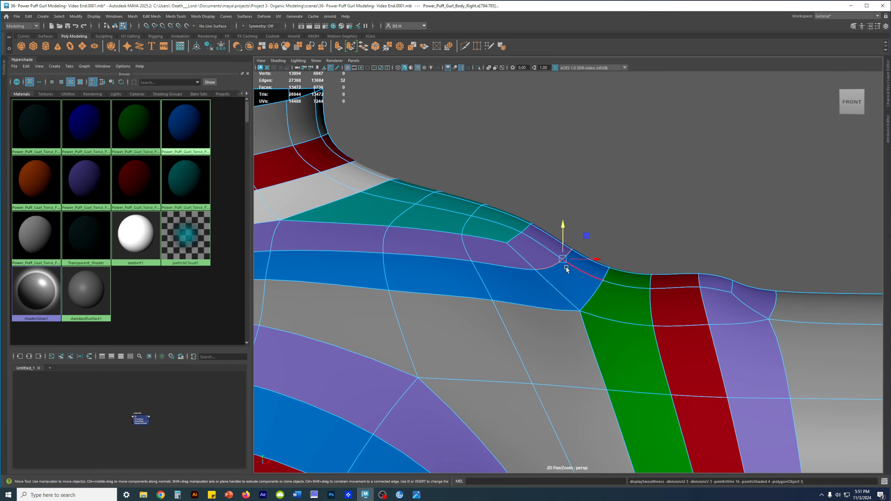
{"action": "left_click_drag", "start_coordinate": [573, 267], "coordinate": [583, 254], "text": "alt"}
{"action": "scroll", "coordinate": [536, 250], "scroll_direction": "down", "scroll_amount": 5}
{"action": "left_click_drag", "start_coordinate": [531, 247], "coordinate": [676, 281], "text": "alt"}
{"action": "key", "text": "1"}
{"action": "scroll", "coordinate": [592, 286], "scroll_direction": "up", "scroll_amount": 3}
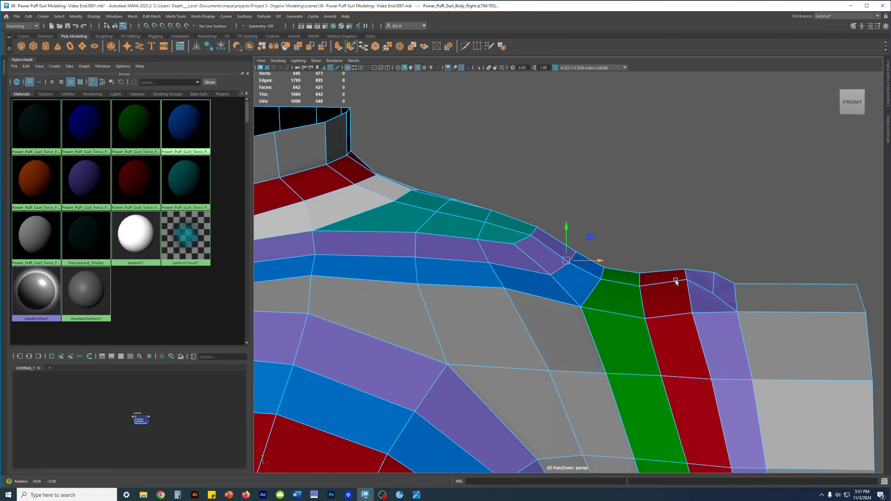
Adjust the height of the edges on the teal and purple border and check the shoulder profile with smooth preview
{"action": "left_click_drag", "start_coordinate": [747, 279], "coordinate": [642, 228], "text": "alt"}
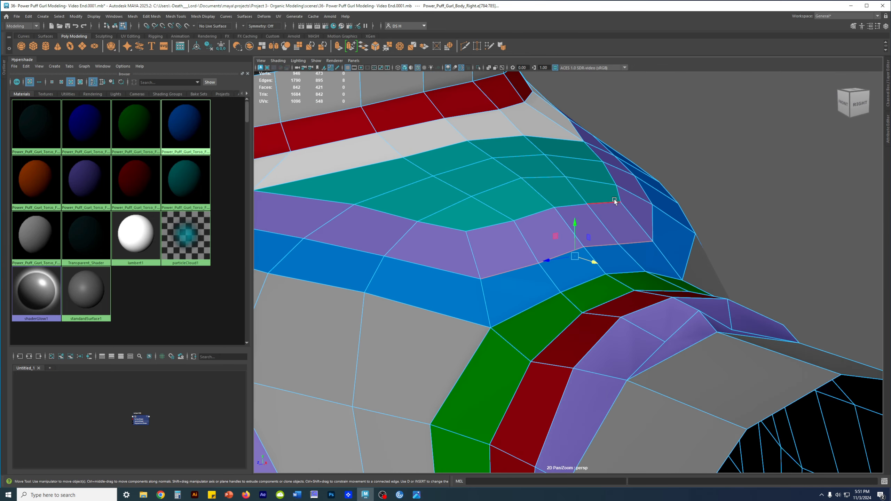
{"action": "left_click", "coordinate": [535, 216]}
{"action": "key", "text": "3"}
{"action": "left_click_drag", "start_coordinate": [535, 218], "coordinate": [579, 207], "text": "alt"}
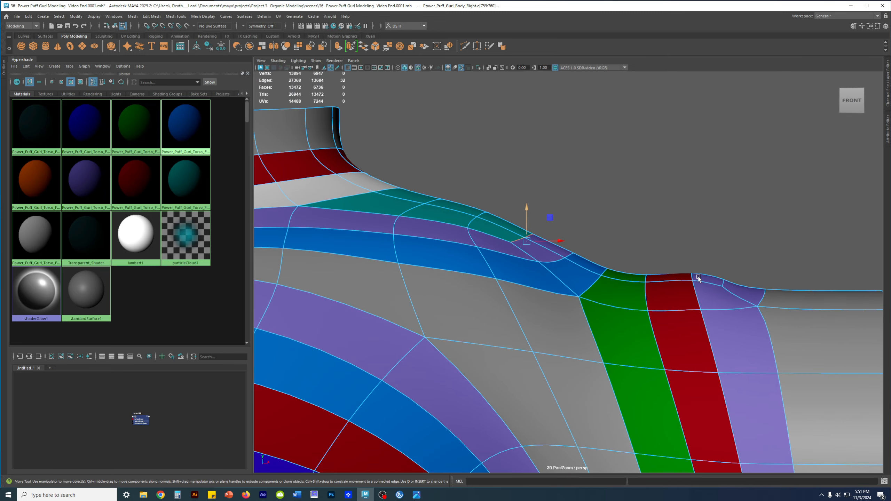
{"action": "middle_click_drag", "start_coordinate": [698, 278], "coordinate": [663, 210], "text": "alt"}
{"action": "key", "text": "1"}
{"action": "scroll", "coordinate": [649, 258], "scroll_direction": "down", "scroll_amount": 3}
Shift the two inner corner vertices of the purple band along the arm's length
{"action": "left_click_drag", "start_coordinate": [648, 262], "coordinate": [537, 268], "text": "alt"}
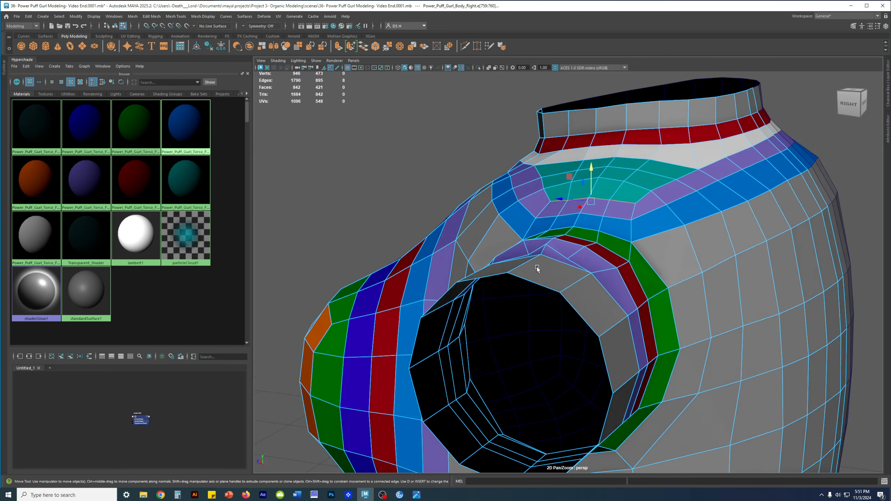
{"action": "right_click_drag", "start_coordinate": [537, 267], "coordinate": [680, 312], "text": "alt"}
{"action": "key", "text": "F9"}
{"action": "left_click_drag", "start_coordinate": [598, 283], "coordinate": [565, 272], "text": "alt"}
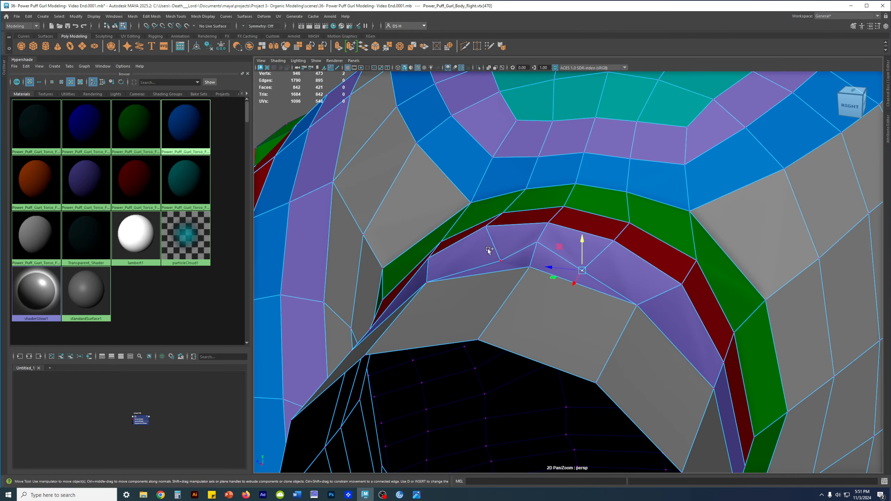
{"action": "left_click_drag", "start_coordinate": [541, 232], "coordinate": [722, 255]}
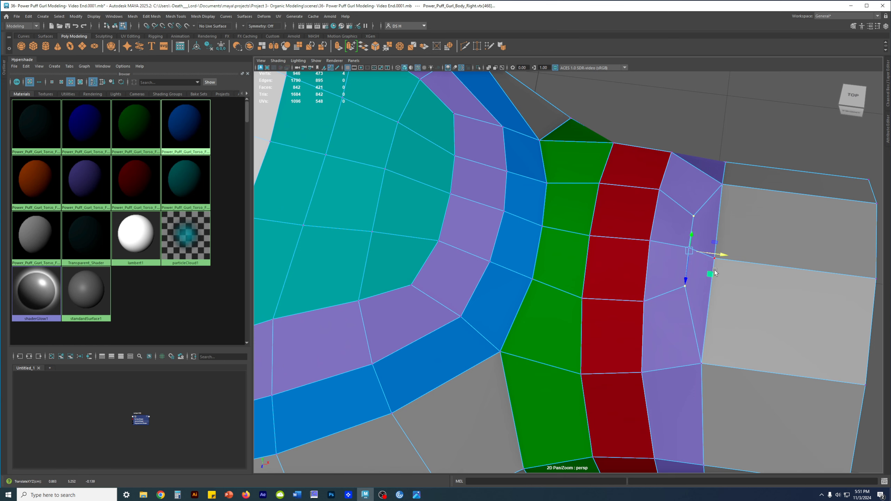
{"action": "left_click_drag", "start_coordinate": [775, 270], "coordinate": [745, 263], "text": "alt"}
Compare the purple band and upper arm with and without smooth preview from several sides
{"action": "key", "text": "3"}
{"action": "key", "text": "1"}
{"action": "key", "text": "3"}
{"action": "key", "text": "1"}
{"action": "left_click_drag", "start_coordinate": [687, 281], "coordinate": [458, 259], "text": "alt"}
{"action": "key", "text": "3"}
{"action": "key", "text": "1"}
{"action": "right_click_drag", "start_coordinate": [530, 275], "coordinate": [664, 301], "text": "alt"}
{"action": "key", "text": "3"}
Leave component editing and examine the shoulder shape on the whole body
{"action": "key", "text": "F8"}
{"action": "left_click", "coordinate": [548, 248]}
{"action": "right_click_drag", "start_coordinate": [571, 303], "coordinate": [474, 243], "text": "alt"}
{"action": "right_click_drag", "start_coordinate": [525, 213], "coordinate": [554, 293], "text": "alt"}
{"action": "left_click", "coordinate": [587, 288]}
{"action": "key", "text": "1"}
{"action": "mouse_move", "coordinate": [674, 309]}
{"action": "left_mouse_down", "text": "alt"}
{"action": "mouse_move", "coordinate": [696, 303]}
{"action": "mouse_move", "coordinate": [685, 310]}
{"action": "left_mouse_up", "text": "alt"}
Switch to the orthographic front view with smooth preview on and clear the selection
{"action": "key", "text": "space"}
{"action": "key", "text": "space"}
{"action": "key", "text": "3"}
{"action": "right_click_drag", "start_coordinate": [610, 298], "coordinate": [765, 359], "text": "alt"}
{"action": "left_click", "coordinate": [738, 268]}
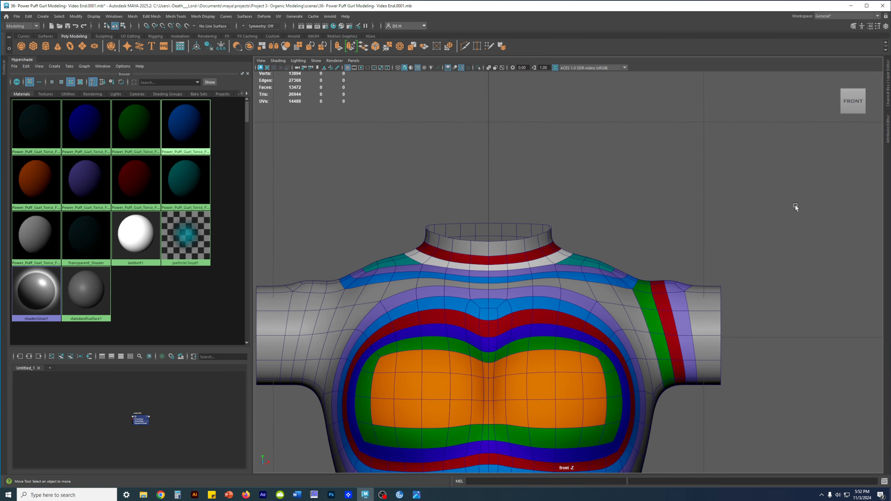
Show the _Ortho_Sketches_ layer and compare the shoulder and arm with the front sketch
{"action": "key", "text": "ctrl+shift+c"}
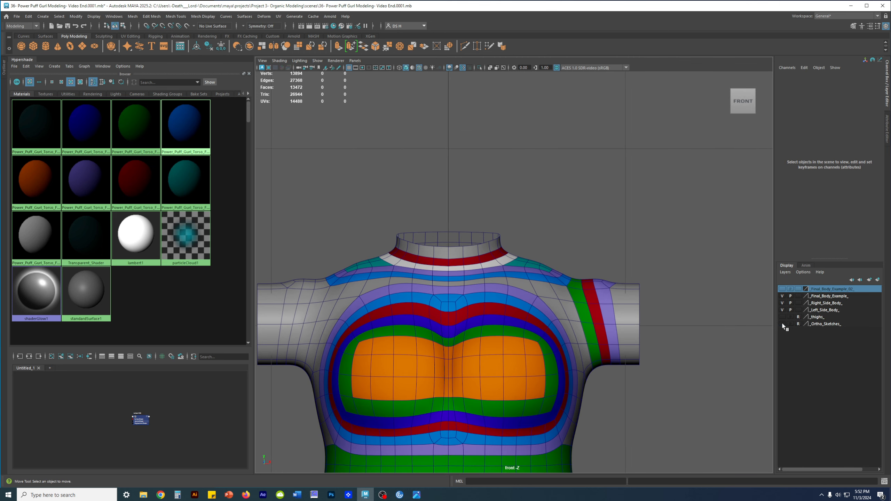
{"action": "left_click", "coordinate": [782, 324]}
{"action": "scroll", "coordinate": [584, 294], "scroll_direction": "up", "scroll_amount": 3}
{"action": "middle_click_drag", "start_coordinate": [708, 327], "coordinate": [585, 297], "text": "alt"}
{"action": "scroll", "coordinate": [456, 265], "scroll_direction": "up", "scroll_amount": 7}
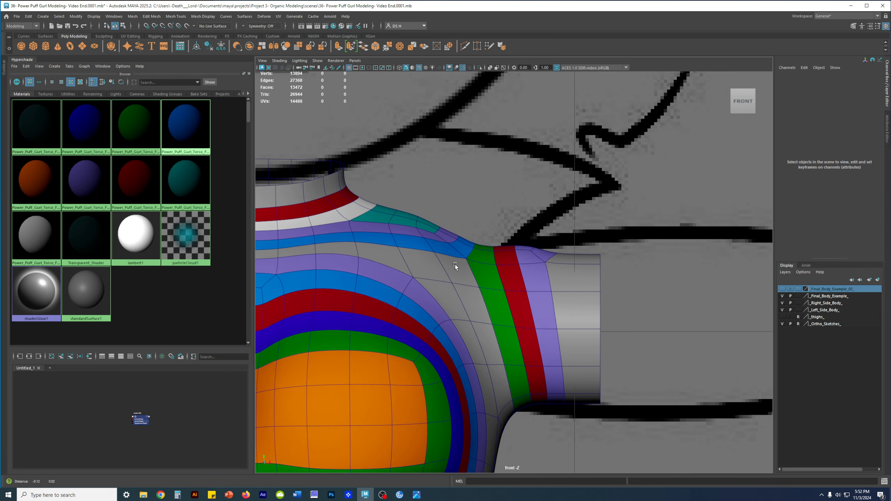
Examine the right shoulder and neckline against the front sketch up close, with smooth preview toggled and vertex editing active
{"action": "middle_click_drag", "start_coordinate": [467, 265], "coordinate": [497, 258], "text": "alt"}
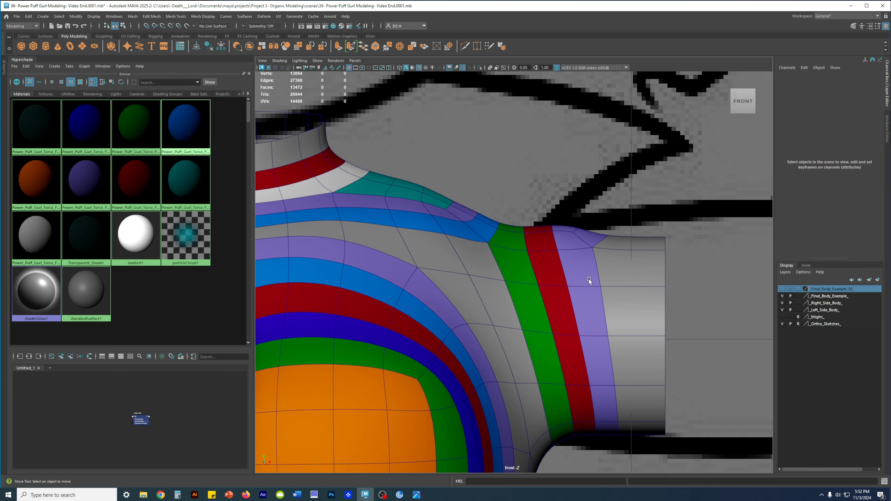
{"action": "left_click", "coordinate": [591, 280]}
{"action": "key", "text": "1"}
{"action": "key", "text": "3"}
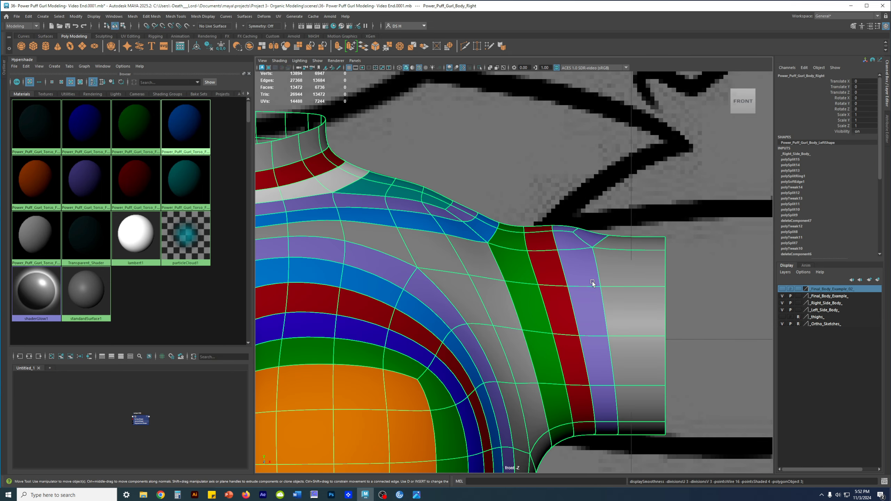
{"action": "right_click_drag", "start_coordinate": [419, 245], "coordinate": [373, 236]}
{"action": "scroll", "coordinate": [466, 201], "scroll_direction": "down", "scroll_amount": 14}
{"action": "middle_click_drag", "start_coordinate": [470, 197], "coordinate": [484, 203], "text": "alt"}
{"action": "scroll", "coordinate": [505, 262], "scroll_direction": "up", "scroll_amount": 15}
{"action": "scroll", "coordinate": [591, 299], "scroll_direction": "up", "scroll_amount": 3}
{"action": "middle_click_drag", "start_coordinate": [507, 254], "coordinate": [660, 271], "text": "alt"}
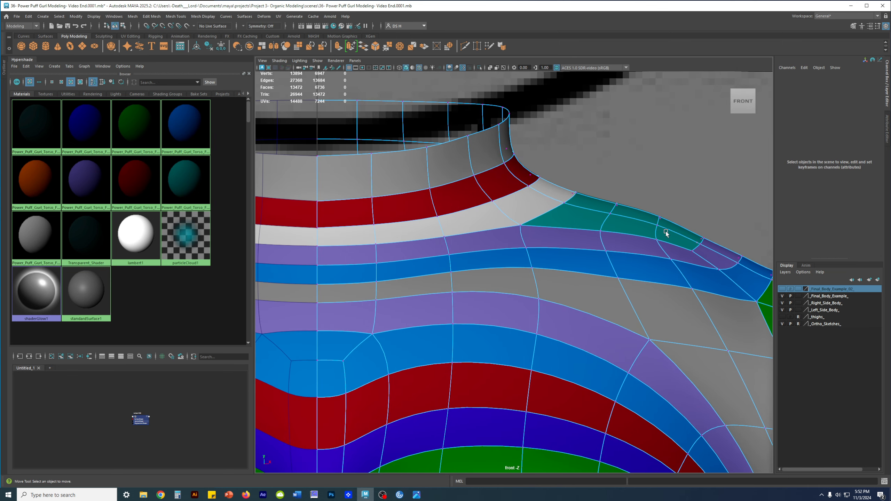
{"action": "scroll", "coordinate": [514, 270], "scroll_direction": "down", "scroll_amount": 14}
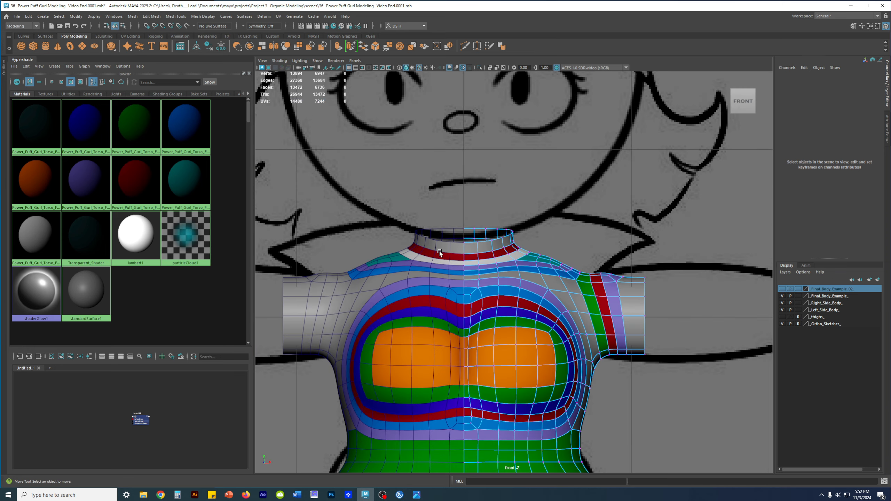
Toggle the visibility of the _Right_Side_Body_ and _Left_Side_Body_ layers, and set _Left_Side_Body_ to reference
{"action": "right_click_drag", "start_coordinate": [397, 282], "coordinate": [582, 211]}
{"action": "left_click", "coordinate": [363, 286]}
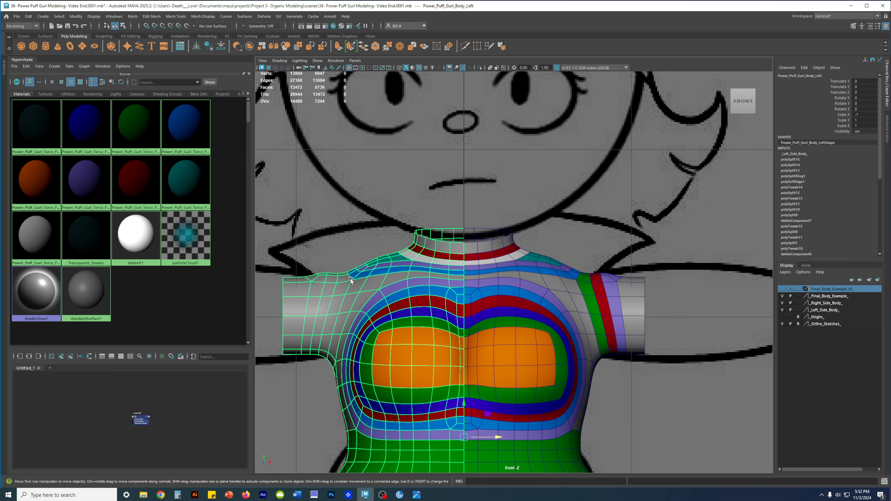
{"action": "left_click", "coordinate": [784, 303]}
{"action": "left_click", "coordinate": [784, 303]}
{"action": "left_click", "coordinate": [784, 303]}
{"action": "left_click", "coordinate": [784, 303]}
{"action": "left_click", "coordinate": [783, 310]}
{"action": "left_click", "coordinate": [784, 310]}
{"action": "left_click", "coordinate": [784, 309]}
{"action": "left_click", "coordinate": [783, 310]}
{"action": "left_click", "coordinate": [799, 310]}
Collapse the Hypershade to enlarge the viewport, and open the right body half for vertex editing with smooth preview on
{"action": "left_click", "coordinate": [534, 308]}
{"action": "scroll", "coordinate": [546, 303], "scroll_direction": "up", "scroll_amount": 6}
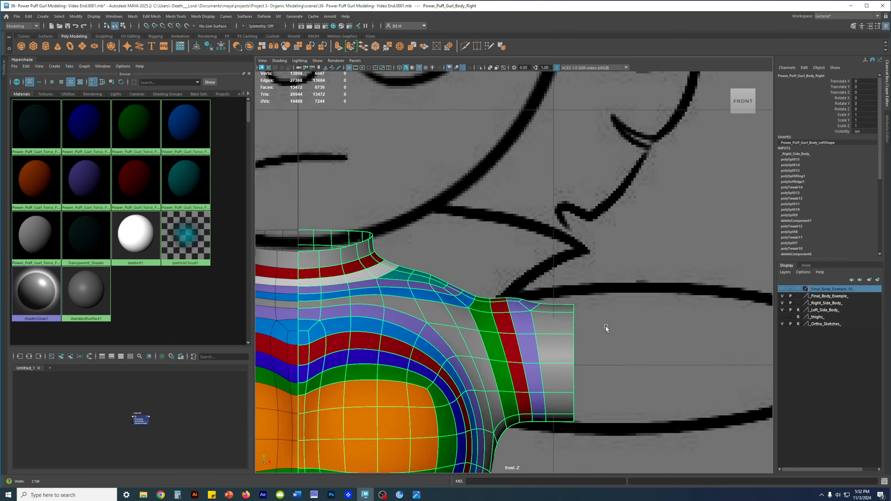
{"action": "left_click", "coordinate": [23, 58]}
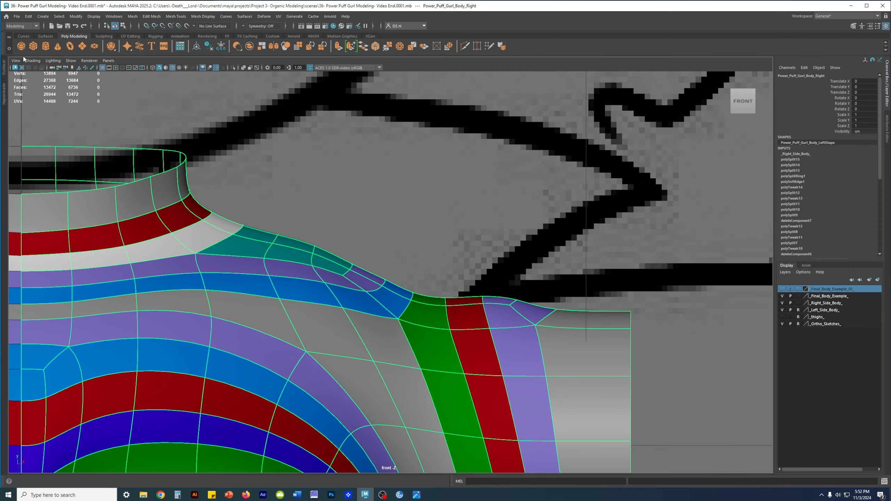
{"action": "middle_click_drag", "start_coordinate": [407, 303], "coordinate": [528, 306], "text": "alt"}
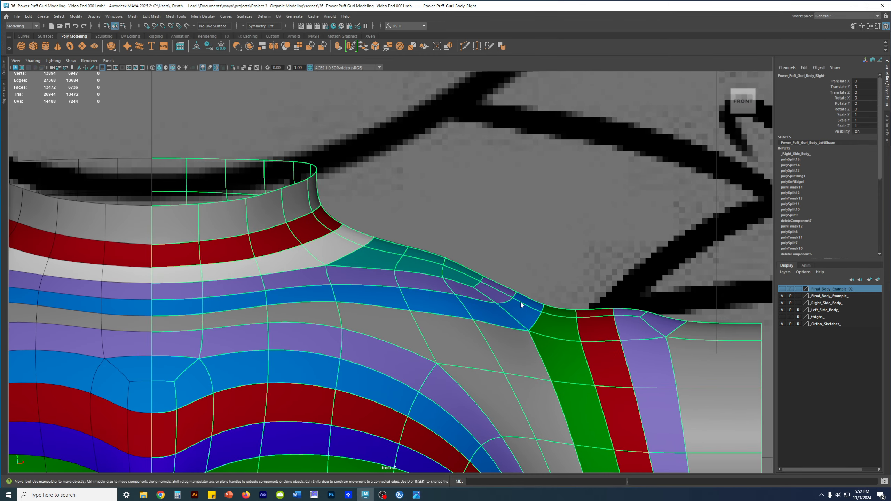
{"action": "right_click_drag", "start_coordinate": [528, 306], "coordinate": [491, 300]}
{"action": "scroll", "coordinate": [480, 280], "scroll_direction": "up", "scroll_amount": 3}
{"action": "key", "text": "1"}
{"action": "key", "text": "3"}
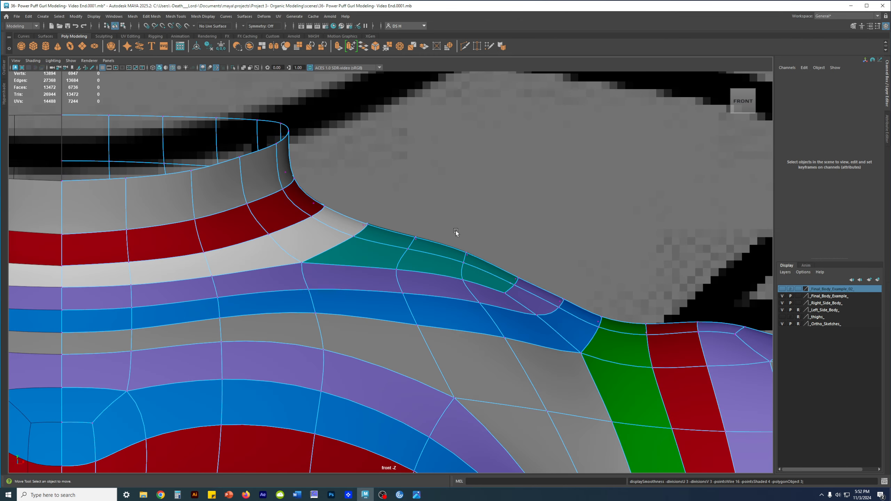
Lower the two vertex groups on the teal shoulder patch's upper outline in wireframe to flatten the shoulder line
{"action": "left_click_drag", "start_coordinate": [482, 270], "coordinate": [482, 270]}
{"action": "key", "text": "1"}
{"action": "key", "text": "4"}
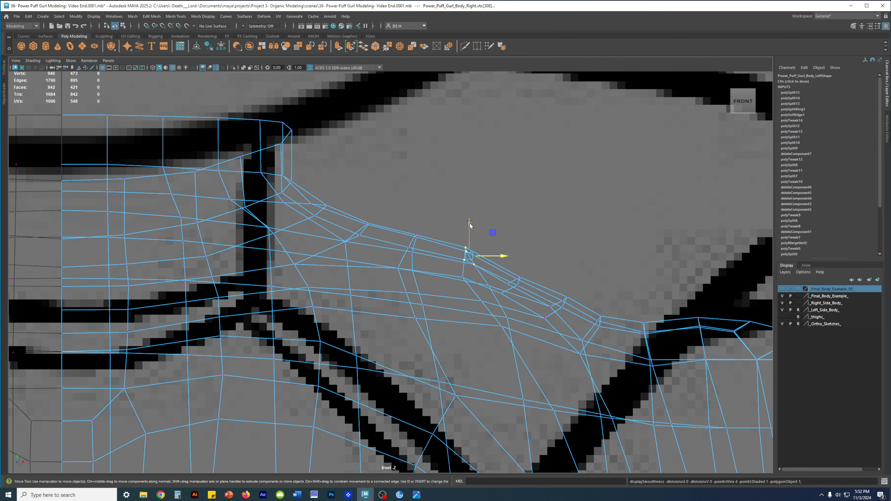
{"action": "key", "text": "3"}
{"action": "left_click_drag", "start_coordinate": [471, 226], "coordinate": [435, 260]}
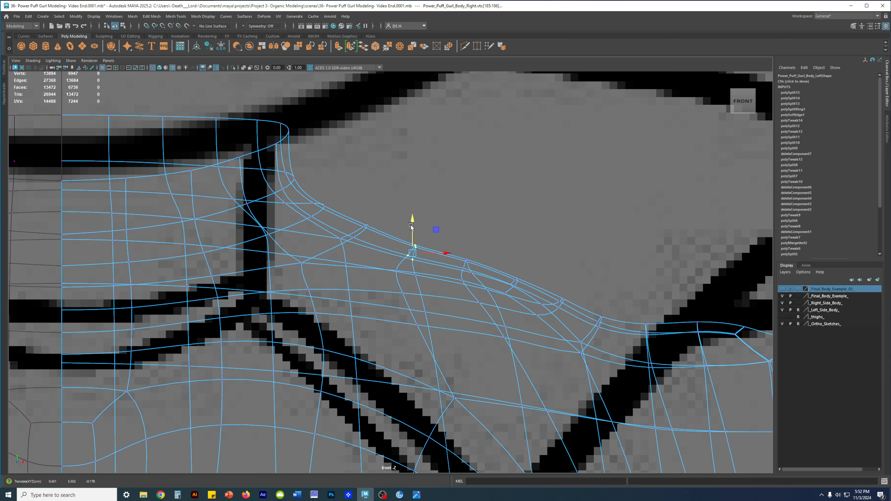
{"action": "key", "text": "5"}
{"action": "key", "text": "4"}
Select the vertex row across the teal patch, extend it through the purple and blue bands on both sides, and adjust its height
{"action": "left_click_drag", "start_coordinate": [455, 242], "coordinate": [491, 294]}
{"action": "key", "text": "5"}
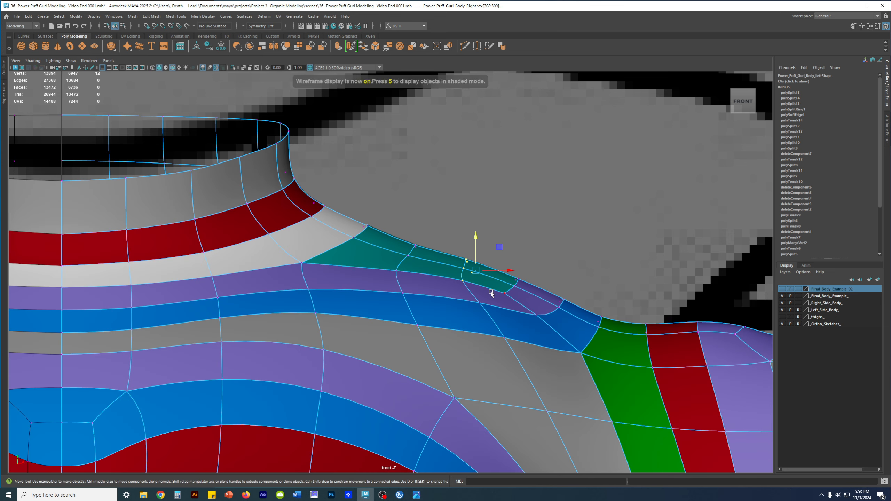
{"action": "mouse_move", "coordinate": [497, 252]}
{"action": "left_mouse_down", "text": "alt"}
{"action": "mouse_move", "coordinate": [600, 191]}
{"action": "mouse_move", "coordinate": [523, 257]}
{"action": "mouse_move", "coordinate": [456, 253]}
{"action": "mouse_move", "coordinate": [486, 250]}
{"action": "left_mouse_up", "text": "alt"}
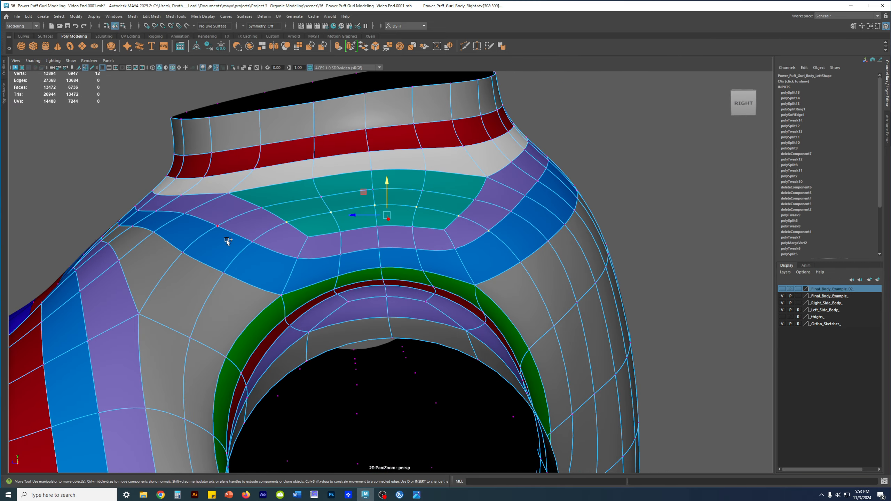
{"action": "left_click_drag", "start_coordinate": [250, 249], "coordinate": [335, 222], "text": "alt"}
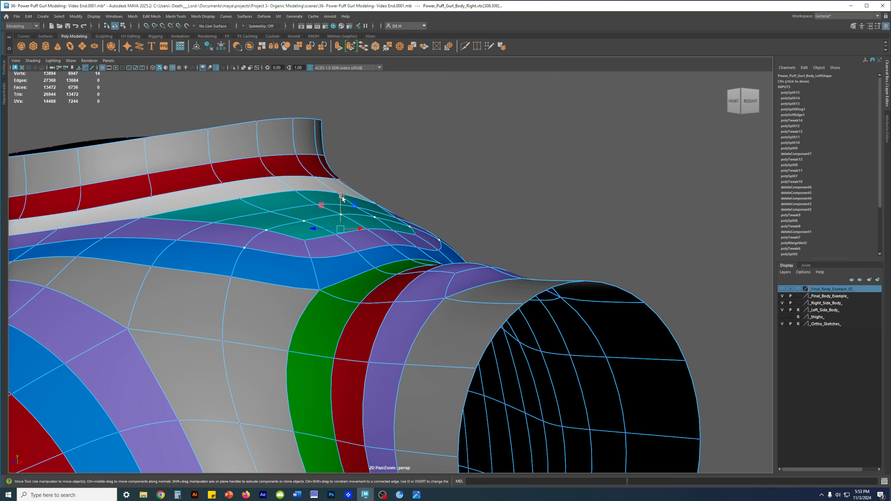
{"action": "key", "text": "1"}
{"action": "left_click_drag", "start_coordinate": [343, 200], "coordinate": [378, 229], "text": "alt"}
{"action": "left_click_drag", "start_coordinate": [333, 232], "coordinate": [392, 214], "text": "alt"}
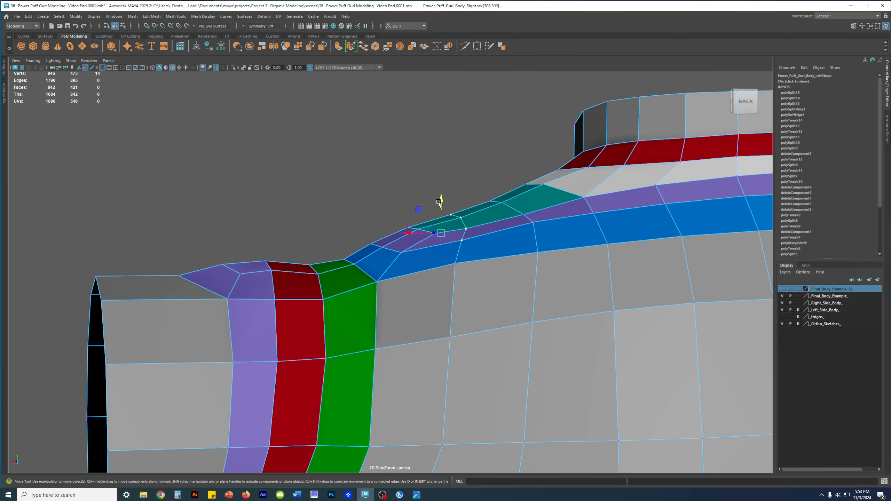
{"action": "left_click", "coordinate": [455, 263], "text": "shift"}
{"action": "left_click_drag", "start_coordinate": [452, 265], "coordinate": [405, 276], "text": "alt"}
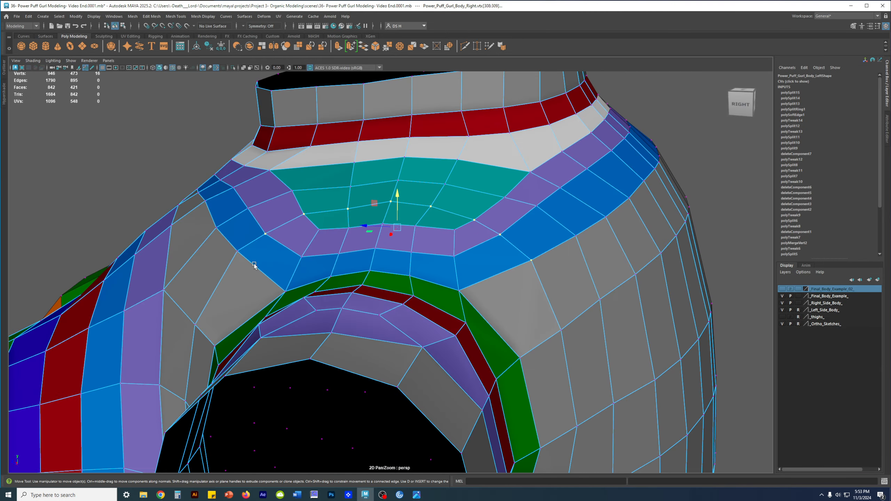
{"action": "left_click", "coordinate": [303, 275], "text": "shift"}
{"action": "left_click_drag", "start_coordinate": [303, 275], "coordinate": [347, 259], "text": "alt"}
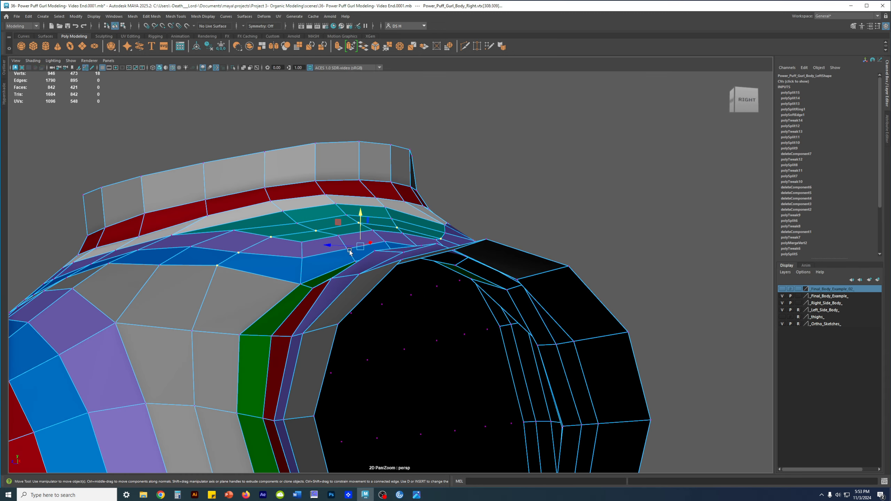
{"action": "left_click_drag", "start_coordinate": [358, 212], "coordinate": [316, 257]}
Lower the edges along the blue band's lower border at the front of the shoulder
{"action": "left_click", "coordinate": [265, 243]}
{"action": "left_click_drag", "start_coordinate": [266, 241], "coordinate": [427, 285], "text": "alt"}
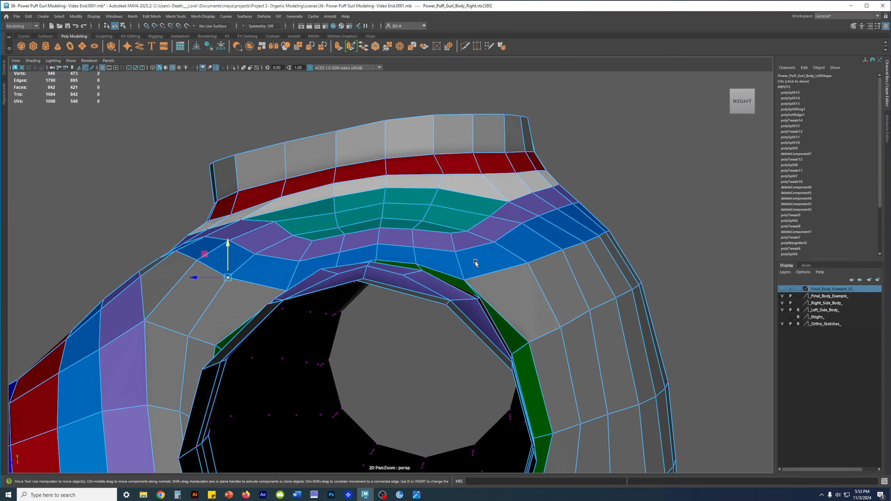
{"action": "right_click_drag", "start_coordinate": [472, 263], "coordinate": [540, 284], "text": "alt"}
{"action": "scroll", "coordinate": [539, 284], "scroll_direction": "up", "scroll_amount": 1}
{"action": "right_click_drag", "start_coordinate": [235, 276], "coordinate": [219, 225]}
{"action": "left_click", "coordinate": [237, 266]}
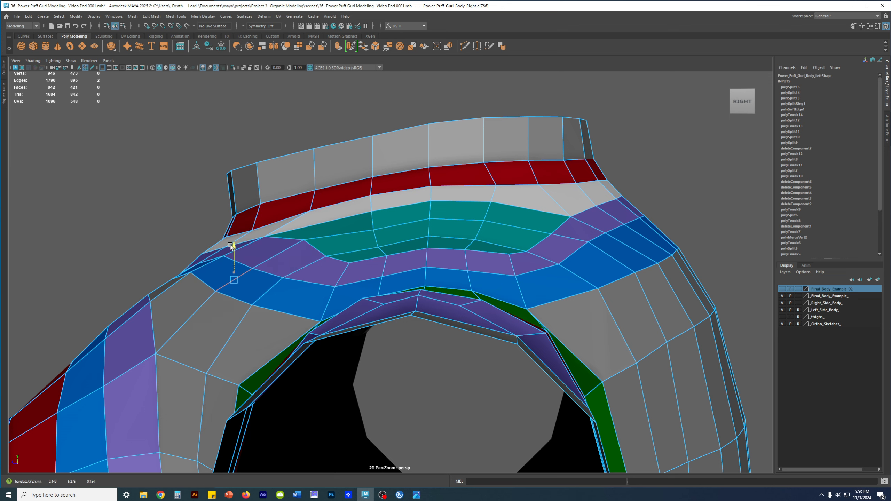
{"action": "left_click_drag", "start_coordinate": [232, 259], "coordinate": [207, 253], "text": "alt"}
{"action": "left_click", "coordinate": [168, 256]}
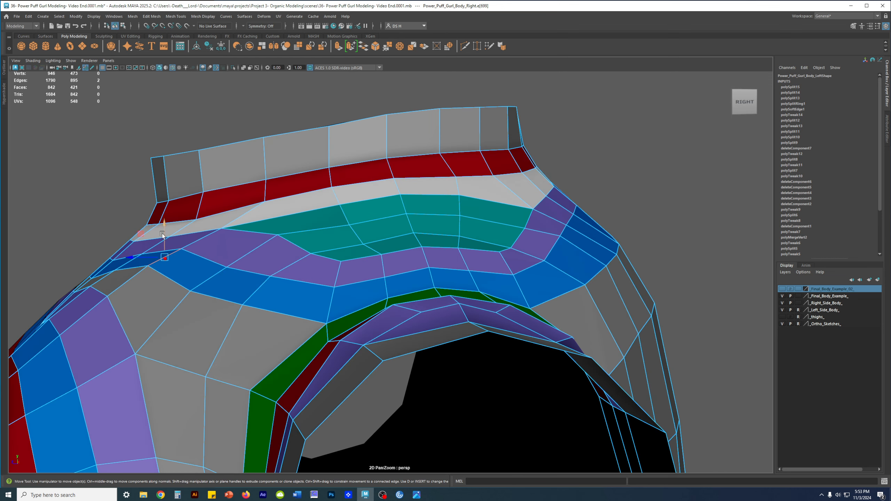
{"action": "left_click_drag", "start_coordinate": [163, 224], "coordinate": [164, 236]}
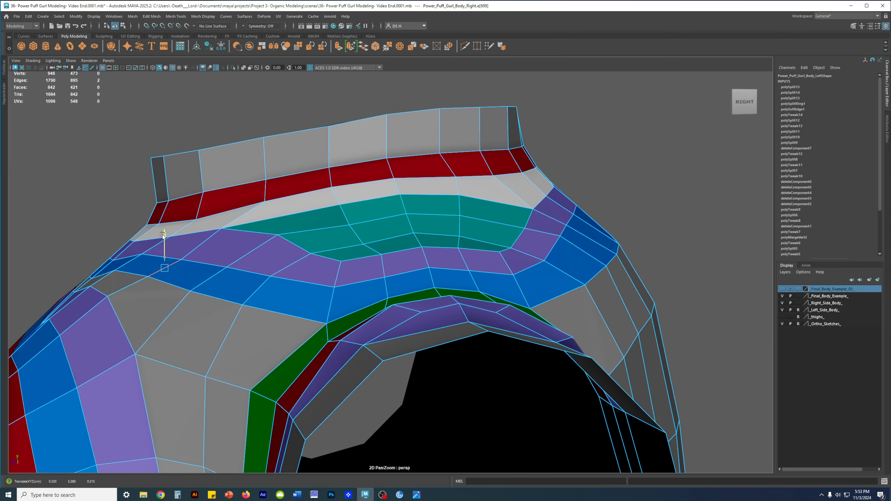
Lower the individual vertices along the blue band's lower border and one on its upper border across the upper chest
{"action": "key", "text": "F9"}
{"action": "left_click", "coordinate": [104, 300]}
{"action": "left_click_drag", "start_coordinate": [107, 283], "coordinate": [332, 257]}
{"action": "scroll", "coordinate": [113, 294], "scroll_direction": "down", "scroll_amount": 2}
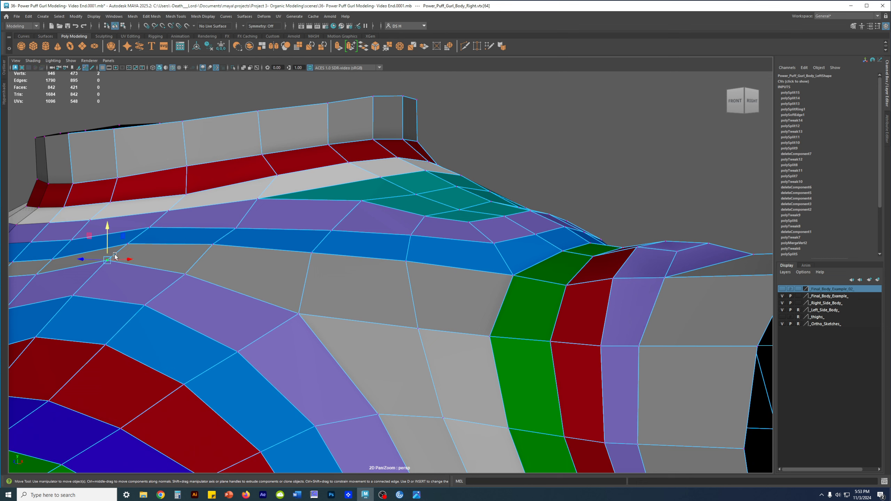
{"action": "left_click", "coordinate": [128, 243]}
{"action": "left_click_drag", "start_coordinate": [128, 232], "coordinate": [127, 237]}
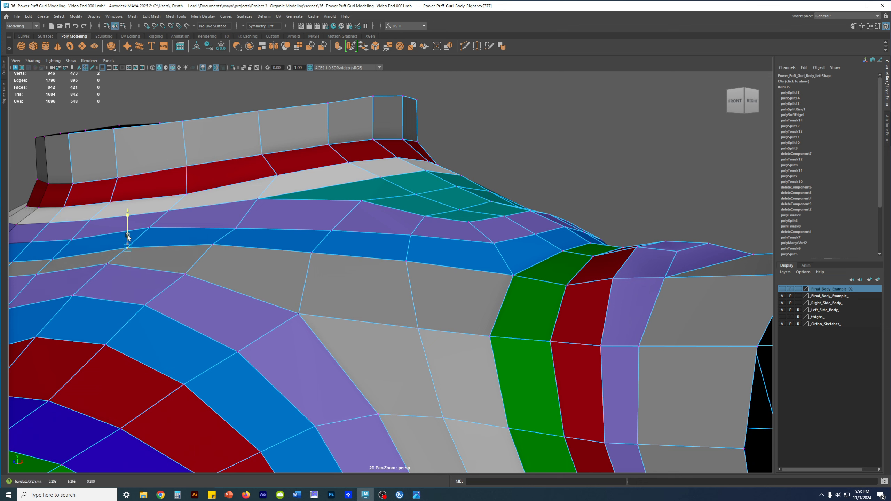
{"action": "left_click", "coordinate": [213, 245]}
{"action": "left_click_drag", "start_coordinate": [214, 232], "coordinate": [214, 238]}
{"action": "left_click", "coordinate": [312, 252]}
{"action": "left_click_drag", "start_coordinate": [311, 230], "coordinate": [311, 243]}
{"action": "left_click", "coordinate": [406, 261]}
{"action": "left_click_drag", "start_coordinate": [407, 245], "coordinate": [406, 252]}
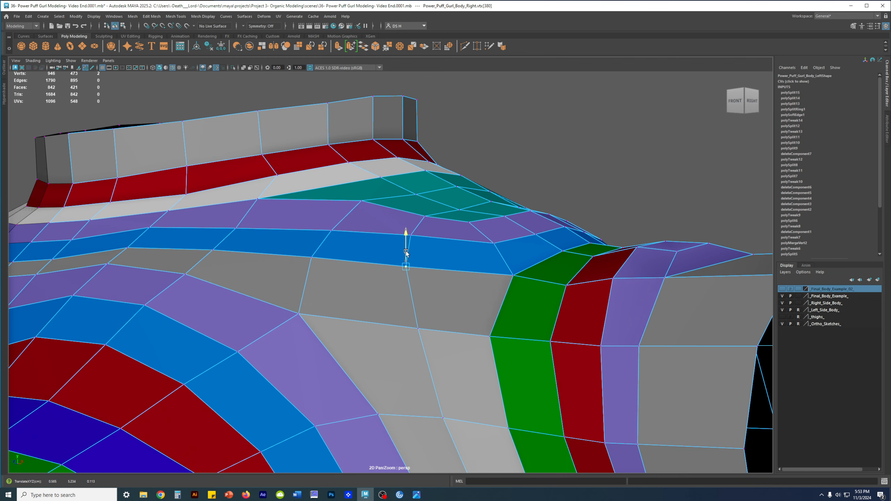
{"action": "left_click", "coordinate": [149, 226]}
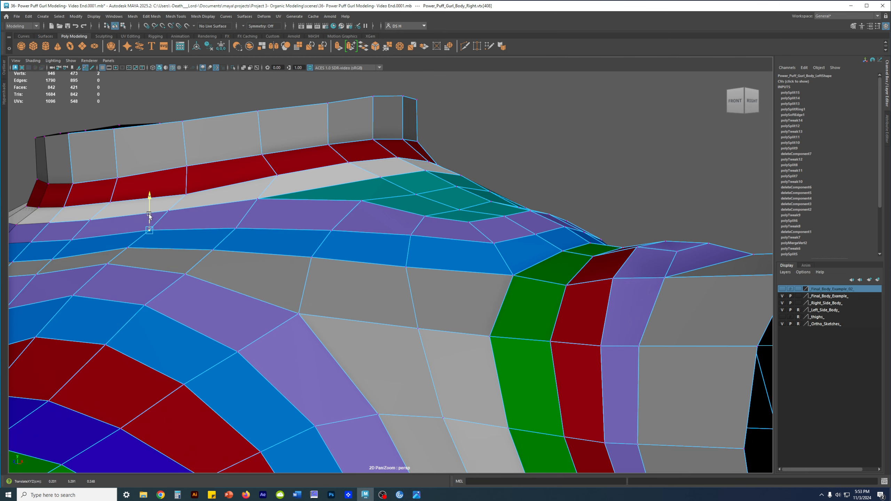
Nudge the vertices on the teal patch vertically to even out its rows above the arm
{"action": "left_click_drag", "start_coordinate": [421, 247], "coordinate": [426, 186], "text": "alt"}
{"action": "left_click", "coordinate": [427, 200]}
{"action": "left_click", "coordinate": [373, 197]}
{"action": "left_click_drag", "start_coordinate": [350, 178], "coordinate": [329, 239], "text": "alt"}
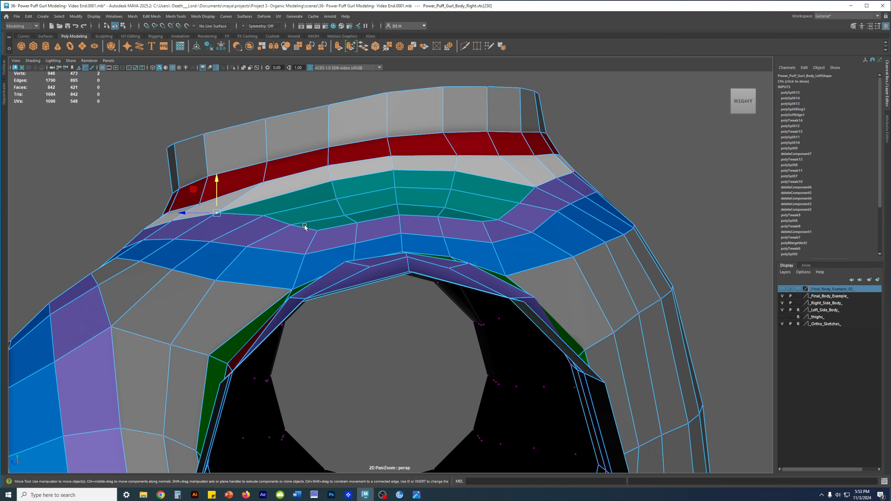
{"action": "left_click_drag", "start_coordinate": [264, 203], "coordinate": [263, 205]}
{"action": "left_click", "coordinate": [345, 214]}
{"action": "left_click_drag", "start_coordinate": [346, 203], "coordinate": [346, 198]}
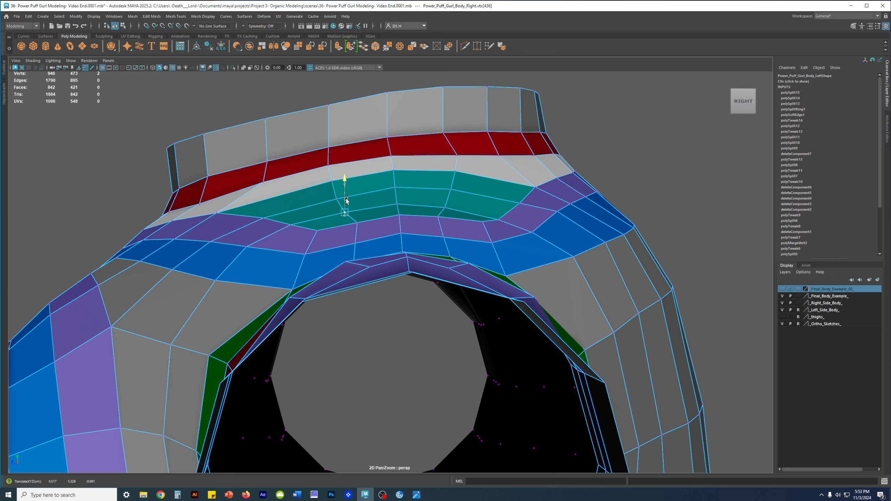
{"action": "left_click", "coordinate": [445, 208]}
{"action": "left_click_drag", "start_coordinate": [446, 199], "coordinate": [533, 215], "text": "alt"}
Select the vertices around the purple band's central faces above the arm and reposition them
{"action": "left_click_drag", "start_coordinate": [457, 218], "coordinate": [364, 254], "text": "alt"}
{"action": "left_click", "coordinate": [458, 254], "text": "ctrl"}
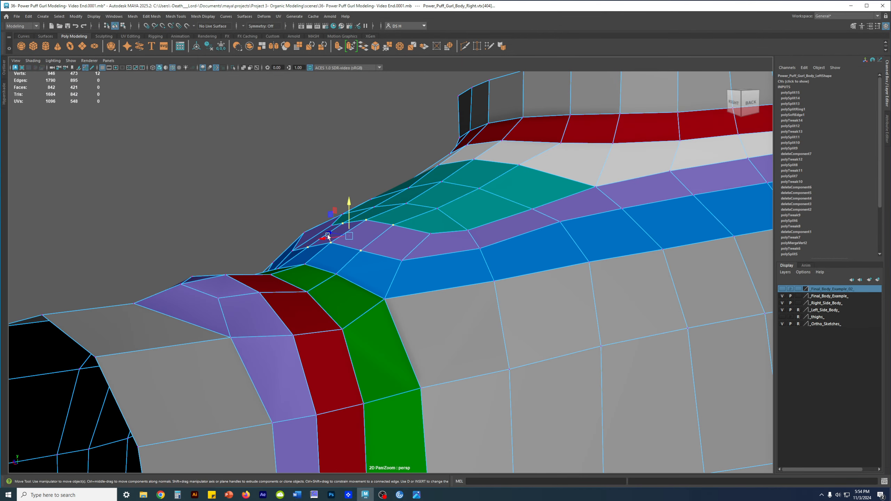
{"action": "left_click_drag", "start_coordinate": [347, 212], "coordinate": [482, 235]}
{"action": "left_click_drag", "start_coordinate": [446, 203], "coordinate": [446, 204]}
{"action": "left_click_drag", "start_coordinate": [477, 233], "coordinate": [439, 250], "text": "alt"}
{"action": "key", "text": "1"}
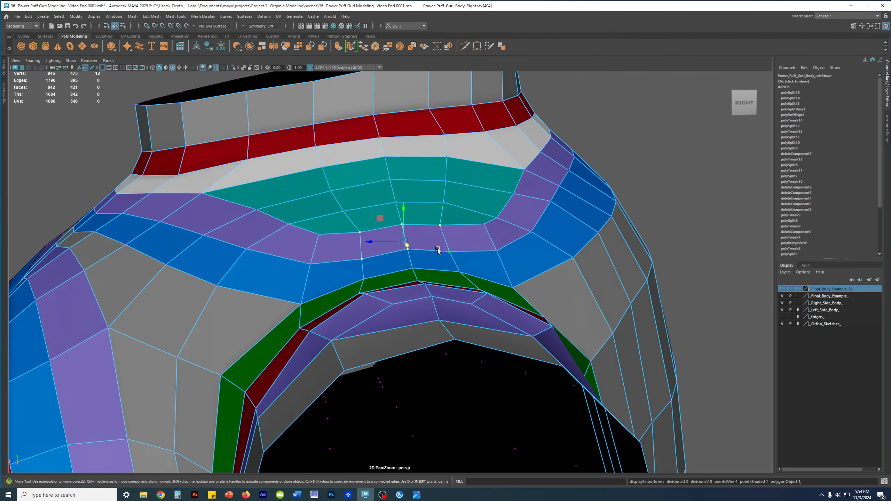
Lower the purple band's central cross edge directly above the arm opening
{"action": "right_click_drag", "start_coordinate": [439, 250], "coordinate": [506, 265], "text": "alt"}
{"action": "left_click_drag", "start_coordinate": [505, 264], "coordinate": [442, 227], "text": "alt"}
{"action": "left_click", "coordinate": [441, 222]}
{"action": "right_click_drag", "start_coordinate": [427, 227], "coordinate": [425, 208]}
{"action": "left_click", "coordinate": [404, 219]}
{"action": "right_click_drag", "start_coordinate": [368, 217], "coordinate": [482, 241], "text": "alt"}
{"action": "left_click_drag", "start_coordinate": [481, 241], "coordinate": [436, 228], "text": "alt"}
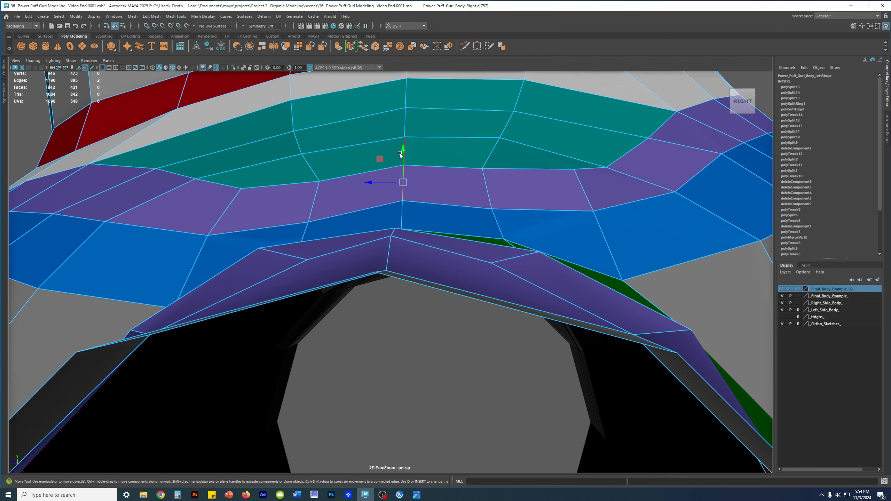
{"action": "left_click_drag", "start_coordinate": [403, 151], "coordinate": [404, 157]}
Check the purple band with smooth preview, and slightly lower its cross edge just in front of the centre
{"action": "key", "text": "3"}
{"action": "left_click_drag", "start_coordinate": [553, 197], "coordinate": [583, 204], "text": "alt"}
{"action": "right_click_drag", "start_coordinate": [582, 203], "coordinate": [432, 203], "text": "alt"}
{"action": "left_click_drag", "start_coordinate": [432, 203], "coordinate": [485, 202], "text": "alt"}
{"action": "key", "text": "1"}
{"action": "left_click_drag", "start_coordinate": [438, 240], "coordinate": [446, 240], "text": "alt"}
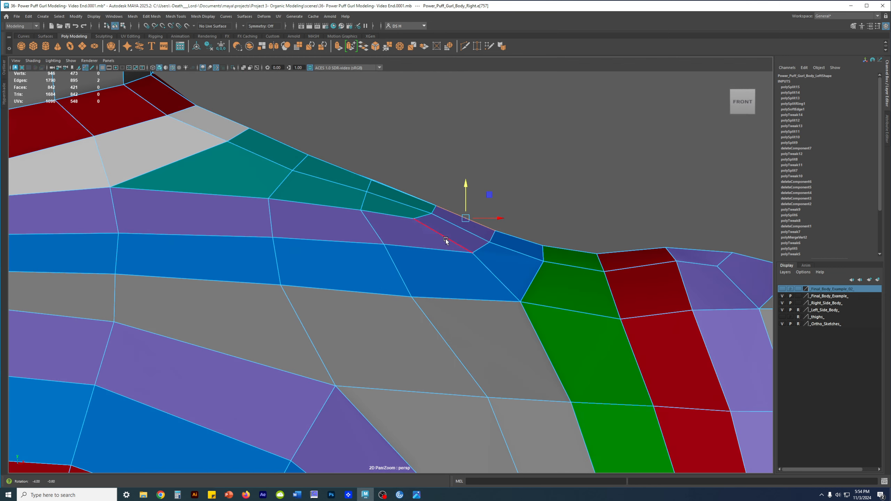
{"action": "left_click", "coordinate": [442, 218]}
{"action": "left_click_drag", "start_coordinate": [444, 205], "coordinate": [443, 207]}
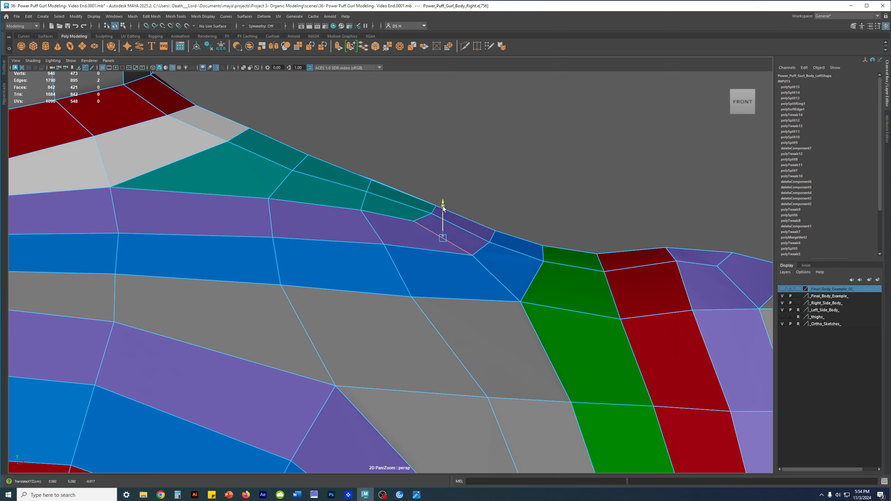
Lower the vertices on the border between the purple and blue bands at the front of the shoulder
{"action": "left_click", "coordinate": [372, 228]}
{"action": "left_click", "coordinate": [404, 248]}
{"action": "right_click_drag", "start_coordinate": [402, 252], "coordinate": [378, 254]}
{"action": "left_click", "coordinate": [384, 246]}
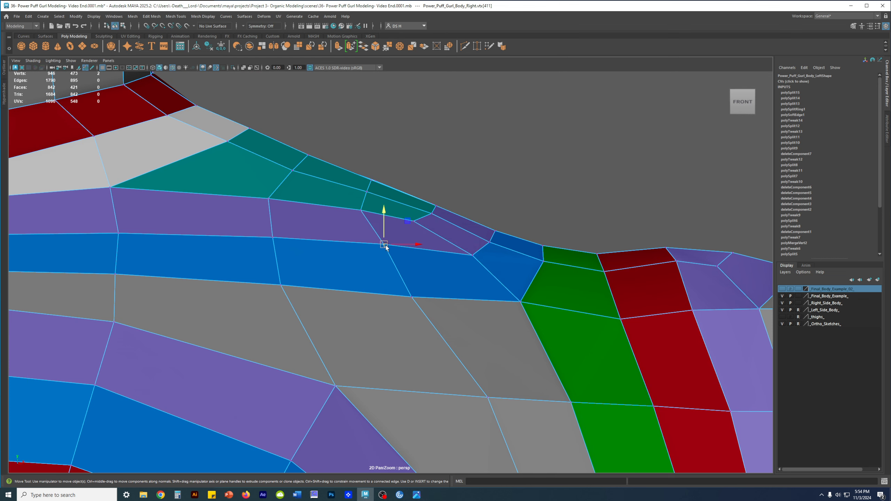
{"action": "left_click_drag", "start_coordinate": [384, 214], "coordinate": [385, 220]}
{"action": "left_click", "coordinate": [361, 211]}
{"action": "left_click", "coordinate": [274, 237]}
{"action": "left_click_drag", "start_coordinate": [273, 221], "coordinate": [273, 227]}
Select the vertices around the purple band's central faces directly above the arm and lower them slightly in smooth preview
{"action": "left_click_drag", "start_coordinate": [363, 233], "coordinate": [200, 237], "text": "alt"}
{"action": "left_click_drag", "start_coordinate": [353, 185], "coordinate": [375, 179], "text": "alt"}
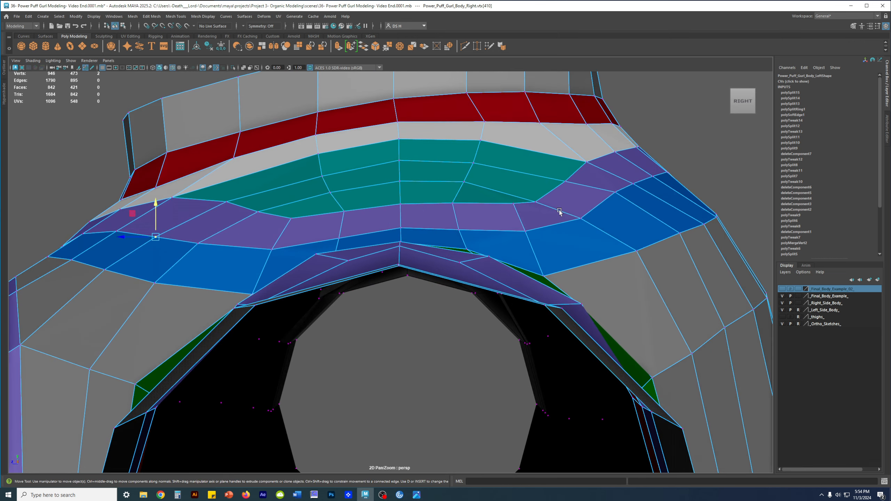
{"action": "left_click_drag", "start_coordinate": [616, 178], "coordinate": [438, 234]}
{"action": "key", "text": "3"}
{"action": "left_click", "coordinate": [341, 234], "text": "shift"}
{"action": "left_click", "coordinate": [361, 243], "text": "shift"}
{"action": "left_click_drag", "start_coordinate": [508, 216], "coordinate": [456, 216], "text": "alt"}
{"action": "key", "text": "3"}
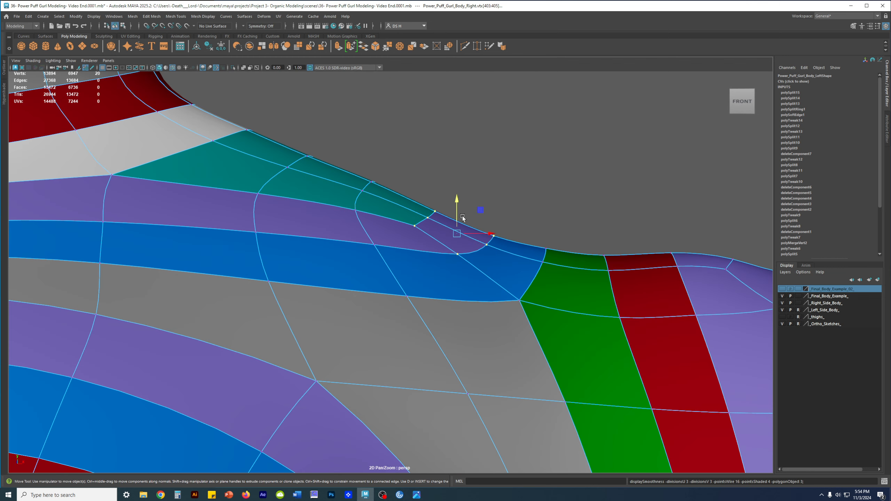
{"action": "left_click_drag", "start_coordinate": [471, 246], "coordinate": [472, 240], "text": "alt"}
{"action": "left_click_drag", "start_coordinate": [457, 200], "coordinate": [456, 201]}
{"action": "middle_click_drag", "start_coordinate": [538, 228], "coordinate": [478, 201], "text": "alt"}
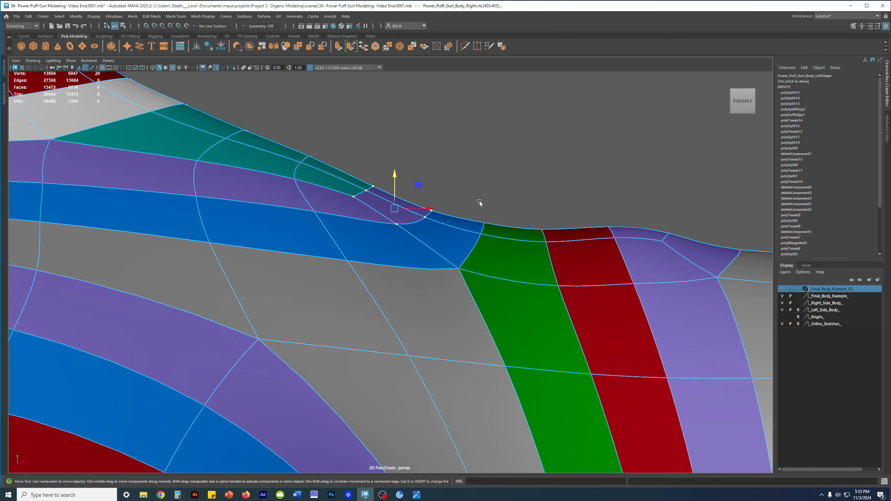
Adjust the height of the central vertex on the border between the blue and green bands on top of the shoulder
{"action": "left_click", "coordinate": [472, 216]}
{"action": "left_click_drag", "start_coordinate": [472, 216], "coordinate": [301, 193], "text": "alt"}
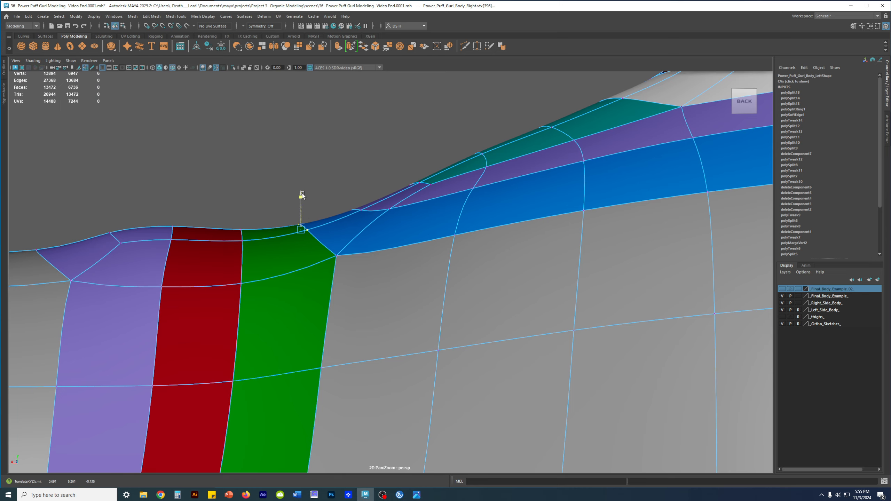
{"action": "left_click_drag", "start_coordinate": [178, 240], "coordinate": [430, 265], "text": "alt"}
{"action": "key", "text": "1"}
{"action": "key", "text": "3"}
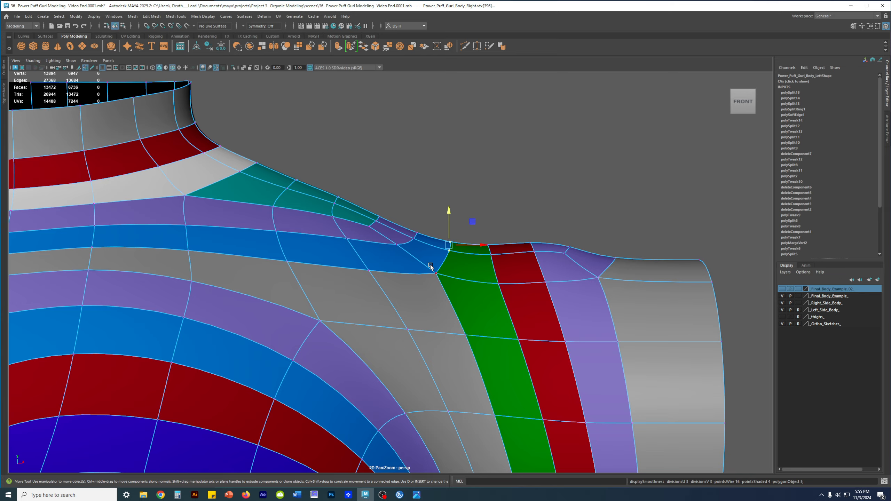
Reposition the vertex on the front side of the border between the red and purple bands at the top of the arm
{"action": "left_click", "coordinate": [466, 228]}
{"action": "left_click_drag", "start_coordinate": [467, 228], "coordinate": [497, 214], "text": "alt"}
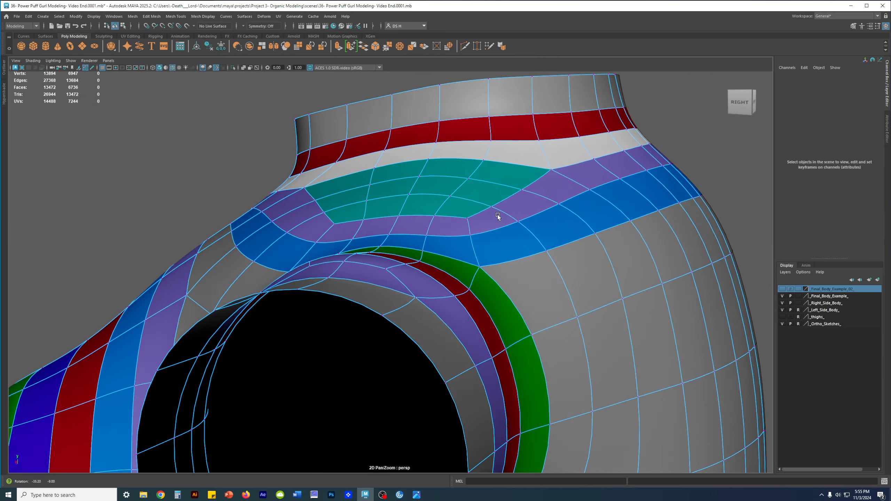
{"action": "right_click_drag", "start_coordinate": [498, 213], "coordinate": [547, 219], "text": "alt"}
{"action": "key", "text": "1"}
{"action": "left_click_drag", "start_coordinate": [457, 205], "coordinate": [641, 315], "text": "alt"}
{"action": "middle_click_drag", "start_coordinate": [527, 254], "coordinate": [540, 292], "text": "alt"}
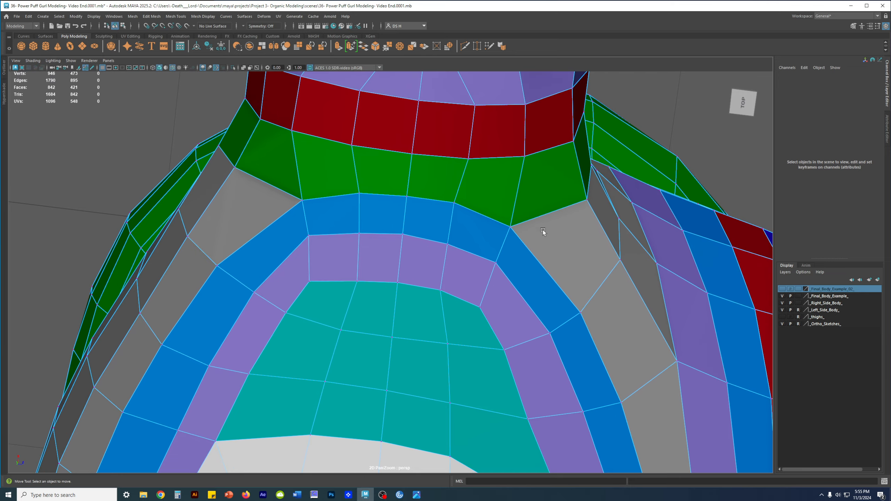
{"action": "right_click_drag", "start_coordinate": [543, 230], "coordinate": [479, 214], "text": "alt"}
{"action": "left_click_drag", "start_coordinate": [454, 187], "coordinate": [445, 167], "text": "alt"}
{"action": "middle_click_drag", "start_coordinate": [445, 167], "coordinate": [518, 239], "text": "alt"}
{"action": "left_click", "coordinate": [506, 214]}
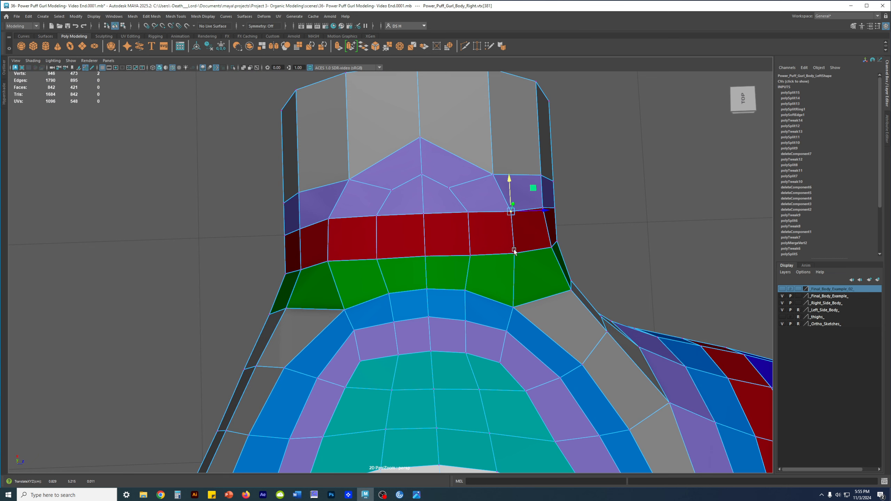
Select the inner vertices of the purple arm band on top of the arm and adjust their spacing with the Scale tool
{"action": "left_click_drag", "start_coordinate": [514, 251], "coordinate": [419, 338], "text": "alt"}
{"action": "left_click", "coordinate": [549, 249]}
{"action": "left_click", "coordinate": [481, 300], "text": "shift"}
{"action": "left_click_drag", "start_coordinate": [535, 302], "coordinate": [410, 249], "text": "alt"}
{"action": "key", "text": "3"}
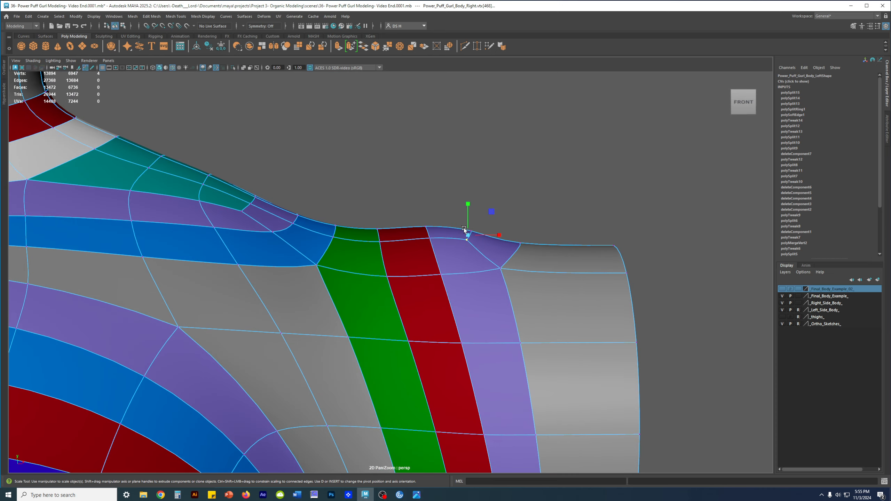
{"action": "left_click", "coordinate": [440, 213]}
Display the body with the default material and turn off wireframe on shaded in the perspective view
{"action": "right_click_drag", "start_coordinate": [439, 214], "coordinate": [428, 287], "text": "alt"}
{"action": "middle_click_drag", "start_coordinate": [429, 287], "coordinate": [520, 212], "text": "alt"}
{"action": "right_click_drag", "start_coordinate": [519, 211], "coordinate": [576, 298], "text": "alt"}
{"action": "left_click", "coordinate": [34, 60]}
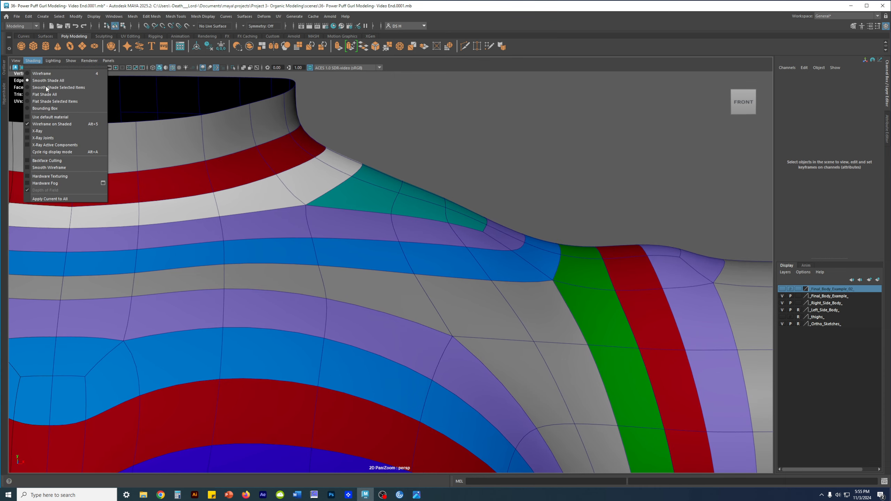
{"action": "left_click", "coordinate": [28, 117]}
{"action": "right_click_drag", "start_coordinate": [521, 153], "coordinate": [374, 205], "text": "alt"}
{"action": "mouse_move", "coordinate": [374, 205]}
{"action": "left_mouse_down", "text": "alt"}
{"action": "mouse_move", "coordinate": [468, 292]}
{"action": "mouse_move", "coordinate": [532, 289]}
{"action": "mouse_move", "coordinate": [553, 243]}
{"action": "left_mouse_up", "text": "alt"}
{"action": "key", "text": "alt+5"}
Examine the gray shoulder surface from several angles, with and without smooth preview, for uneven transitions
{"action": "right_click_drag", "start_coordinate": [553, 243], "coordinate": [575, 254], "text": "alt"}
{"action": "left_click_drag", "start_coordinate": [597, 303], "coordinate": [312, 274], "text": "alt"}
{"action": "right_click_drag", "start_coordinate": [312, 274], "coordinate": [491, 308], "text": "alt"}
{"action": "middle_click_drag", "start_coordinate": [200, 280], "coordinate": [286, 237], "text": "alt"}
{"action": "left_click", "coordinate": [287, 237]}
{"action": "key", "text": "1"}
{"action": "key", "text": "3"}
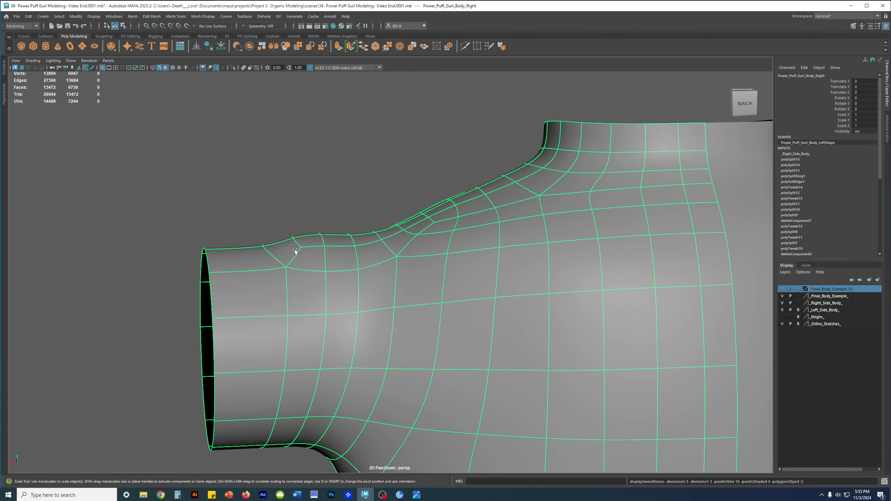
{"action": "key", "text": "F9"}
{"action": "left_click_drag", "start_coordinate": [374, 281], "coordinate": [433, 211], "text": "alt"}
{"action": "key", "text": "1"}
{"action": "middle_click_drag", "start_coordinate": [434, 211], "coordinate": [425, 228], "text": "alt"}
{"action": "key", "text": "3"}
{"action": "mouse_move", "coordinate": [487, 253]}
{"action": "left_mouse_down", "text": "alt"}
{"action": "mouse_move", "coordinate": [529, 272]}
{"action": "mouse_move", "coordinate": [489, 266]}
{"action": "left_mouse_up", "text": "alt"}
{"action": "key", "text": "r"}
{"action": "left_click_drag", "start_coordinate": [432, 276], "coordinate": [441, 306], "text": "alt"}
Switch to the front view, frame the torso, and display the body with the default material there
{"action": "key", "text": "space"}
{"action": "key", "text": "space"}
{"action": "key", "text": "a"}
{"action": "scroll", "coordinate": [511, 334], "scroll_direction": "up", "scroll_amount": 5}
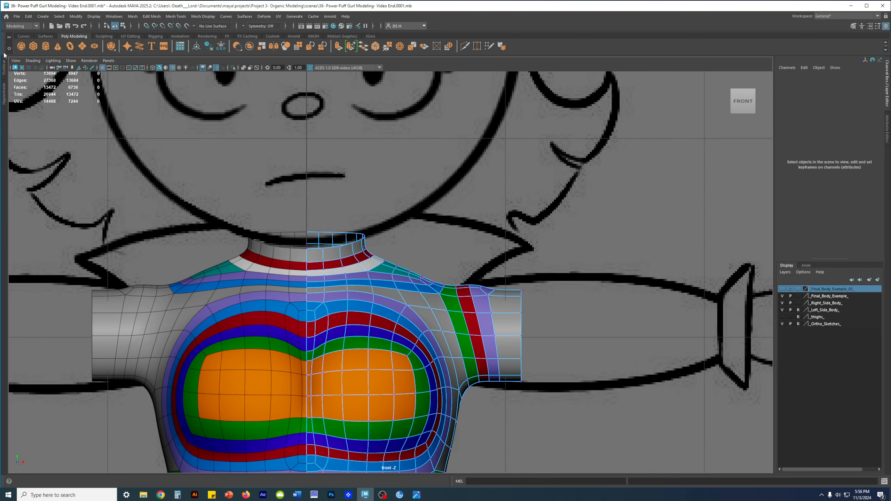
{"action": "left_click", "coordinate": [29, 61]}
{"action": "left_click", "coordinate": [50, 118]}
{"action": "left_click", "coordinate": [616, 415]}
{"action": "middle_click_drag", "start_coordinate": [576, 351], "coordinate": [621, 324], "text": "alt"}
{"action": "mouse_move", "coordinate": [755, 337]}
{"action": "right_mouse_down", "text": "alt"}
{"action": "mouse_move", "coordinate": [669, 323]}
{"action": "mouse_move", "coordinate": [739, 341]}
{"action": "right_mouse_up", "text": "alt"}
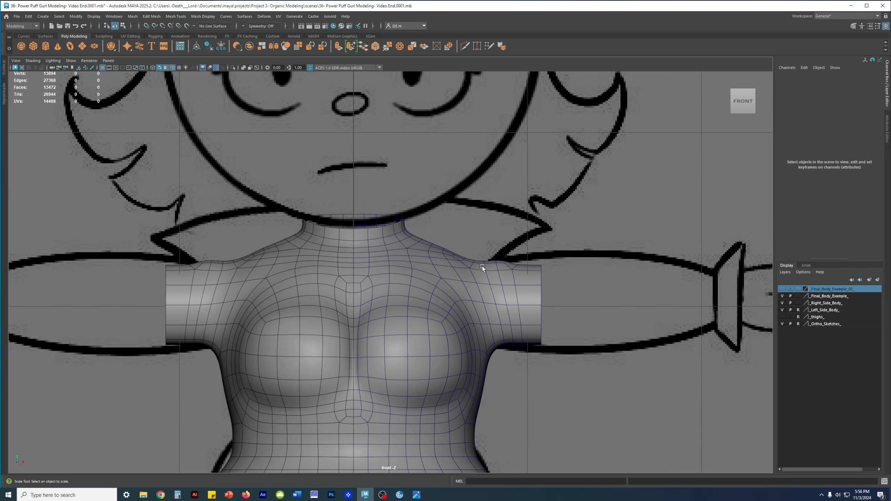
Compare the right shoulder's slope and upper arm line with the front sketch in shaded and wireframe display
{"action": "scroll", "coordinate": [480, 248], "scroll_direction": "up", "scroll_amount": 6}
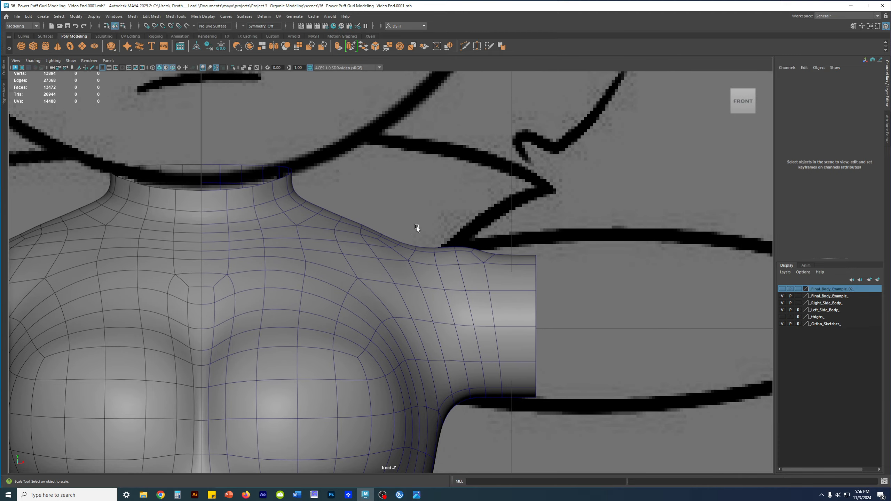
{"action": "middle_click_drag", "start_coordinate": [393, 229], "coordinate": [292, 245], "text": "alt"}
{"action": "right_click_drag", "start_coordinate": [372, 251], "coordinate": [554, 265], "text": "alt"}
{"action": "middle_click_drag", "start_coordinate": [362, 222], "coordinate": [472, 234], "text": "alt"}
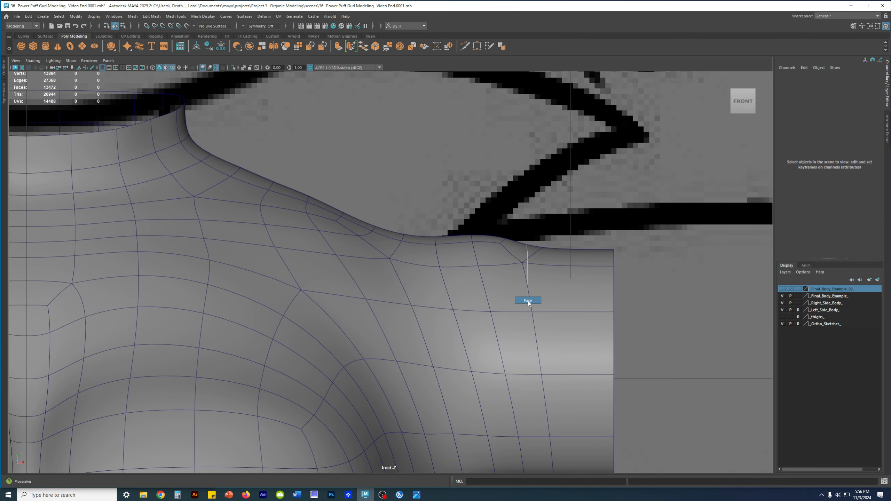
{"action": "left_click", "coordinate": [528, 300]}
{"action": "key", "text": "4"}
{"action": "scroll", "coordinate": [488, 220], "scroll_direction": "down", "scroll_amount": 8}
{"action": "key", "text": "5"}
{"action": "key", "text": "w"}
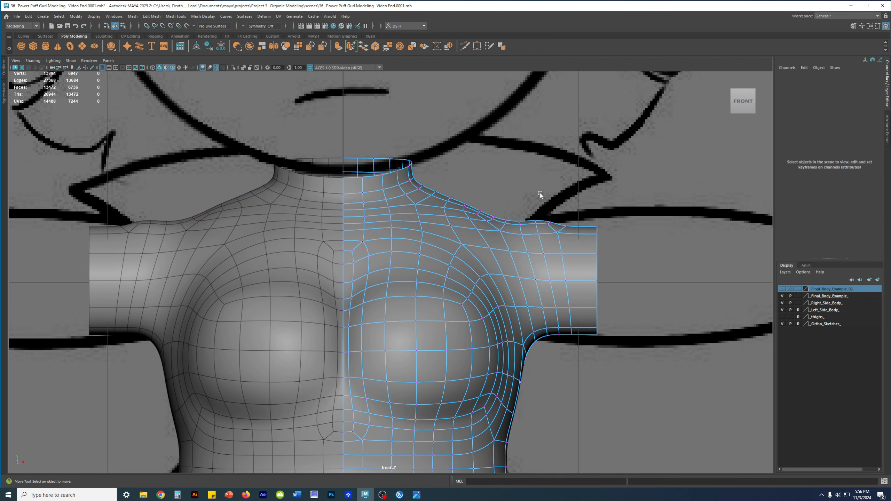
{"action": "scroll", "coordinate": [454, 184], "scroll_direction": "up", "scroll_amount": 6}
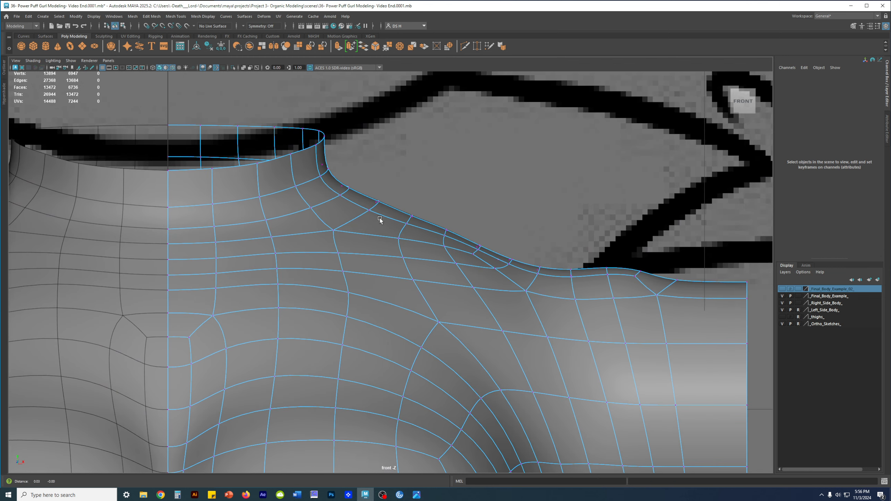
{"action": "middle_click_drag", "start_coordinate": [380, 218], "coordinate": [324, 212], "text": "alt"}
{"action": "scroll", "coordinate": [351, 217], "scroll_direction": "up", "scroll_amount": 1}
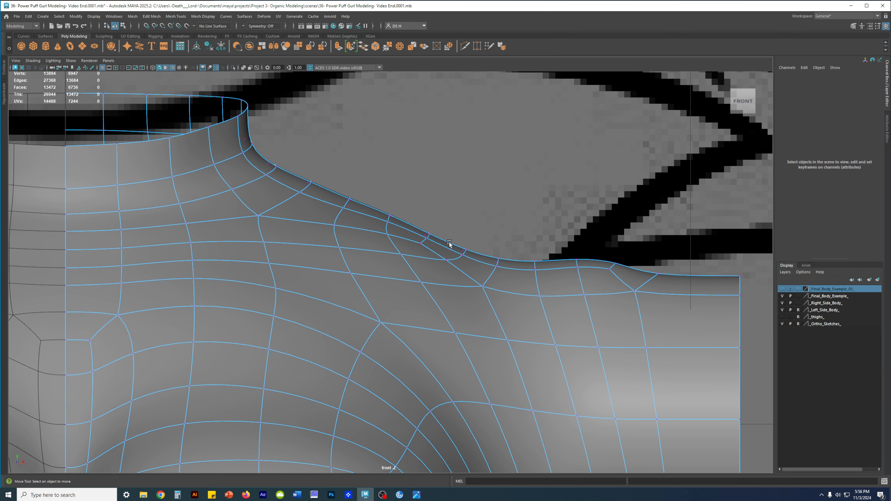
Show the second final body example layer and display its upper body mesh with smooth preview
{"action": "left_click", "coordinate": [782, 289]}
{"action": "left_click", "coordinate": [485, 259]}
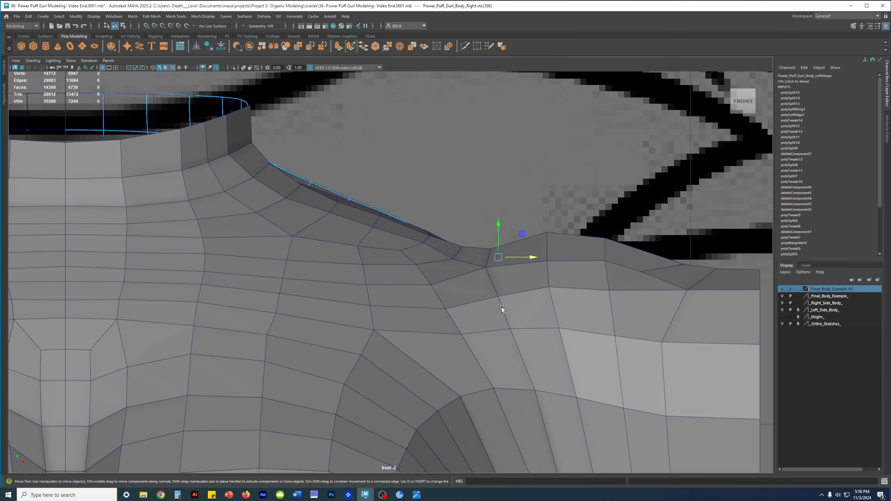
{"action": "key", "text": "3"}
{"action": "right_click_drag", "start_coordinate": [500, 306], "coordinate": [501, 274]}
{"action": "left_click", "coordinate": [519, 168]}
{"action": "right_click_drag", "start_coordinate": [501, 306], "coordinate": [351, 267], "text": "alt"}
{"action": "right_click_drag", "start_coordinate": [381, 231], "coordinate": [456, 218], "text": "alt"}
{"action": "middle_click_drag", "start_coordinate": [456, 218], "coordinate": [357, 259], "text": "alt"}
{"action": "right_click_drag", "start_coordinate": [357, 259], "coordinate": [540, 296], "text": "alt"}
{"action": "left_click_drag", "start_coordinate": [541, 295], "coordinate": [547, 291], "text": "alt"}
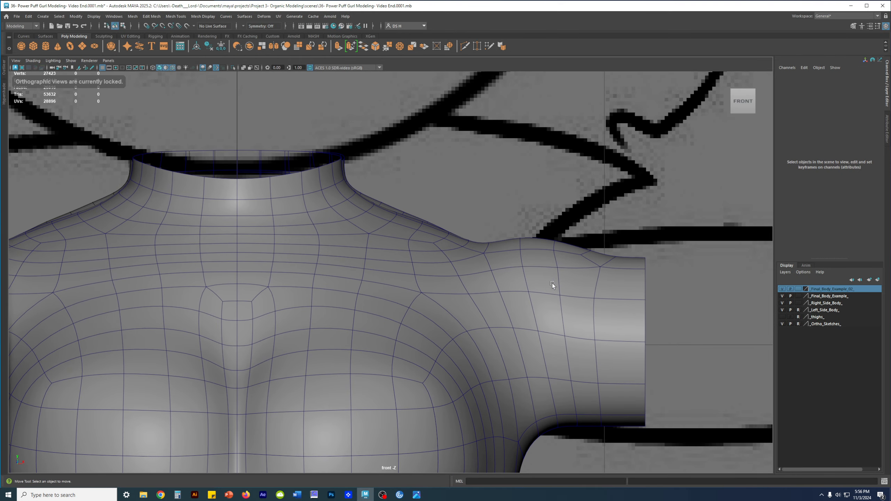
{"action": "left_click", "coordinate": [544, 290]}
{"action": "key", "text": "1"}
{"action": "key", "text": "3"}
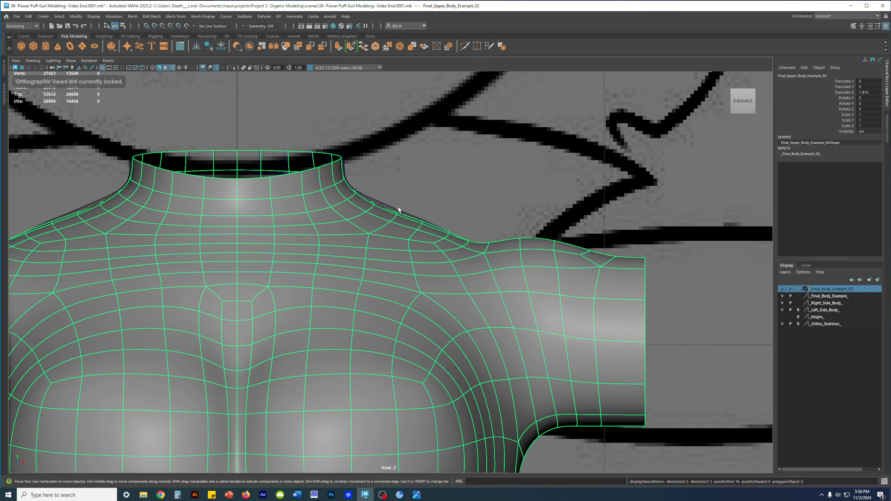
Compare the right body's shoulder slope with the final example mesh by alternating between wireframe and shaded display
{"action": "left_click", "coordinate": [382, 202]}
{"action": "right_click_drag", "start_coordinate": [456, 218], "coordinate": [581, 230], "text": "alt"}
{"action": "middle_click_drag", "start_coordinate": [580, 230], "coordinate": [434, 232], "text": "alt"}
{"action": "key", "text": "4"}
{"action": "key", "text": "5"}
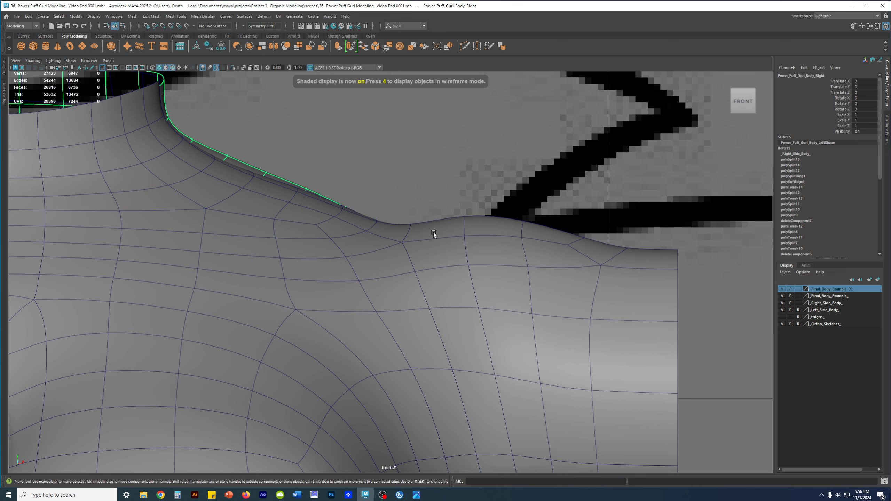
{"action": "left_click", "coordinate": [526, 250]}
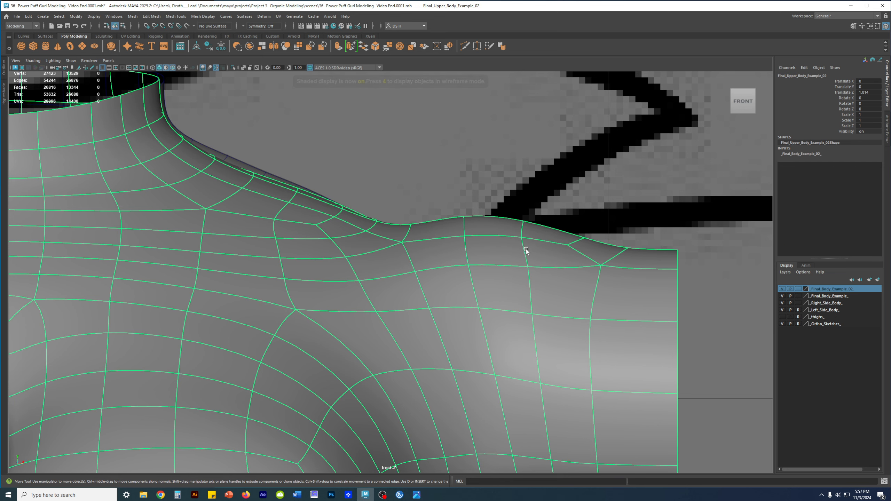
{"action": "left_click", "coordinate": [264, 171]}
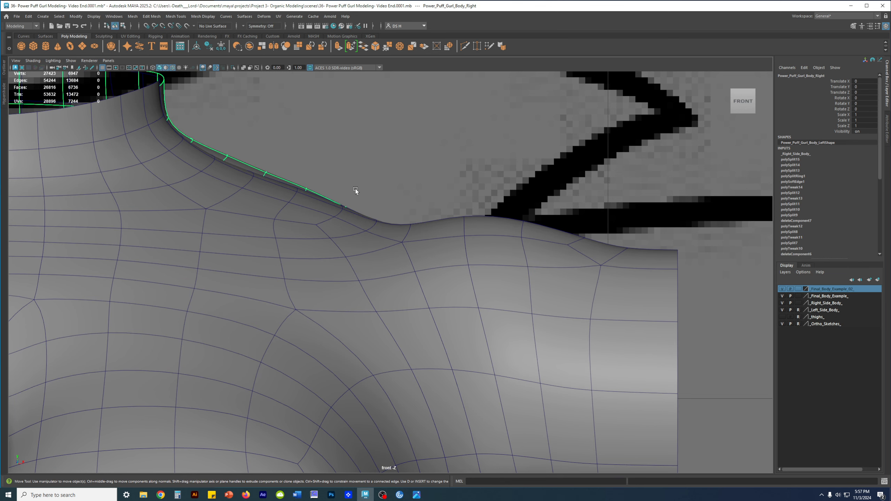
{"action": "key", "text": "4"}
{"action": "key", "text": "5"}
{"action": "key", "text": "4"}
{"action": "key", "text": "5"}
{"action": "key", "text": "4"}
{"action": "key", "text": "5"}
{"action": "key", "text": "4"}
{"action": "key", "text": "5"}
{"action": "key", "text": "4"}
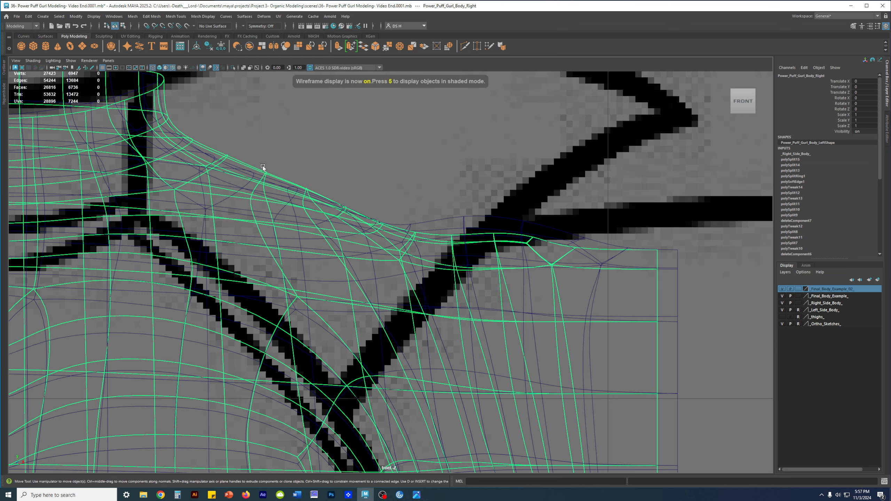
{"action": "key", "text": "5"}
{"action": "key", "text": "4"}
{"action": "key", "text": "5"}
{"action": "key", "text": "5"}
Hide the second example layer and slightly lower the vertices along the middle of the right shoulder slope in wireframe display
{"action": "left_click", "coordinate": [783, 289]}
{"action": "key", "text": "4"}
{"action": "scroll", "coordinate": [281, 183], "scroll_direction": "up", "scroll_amount": 1}
{"action": "middle_click_drag", "start_coordinate": [267, 176], "coordinate": [383, 207], "text": "alt"}
{"action": "right_click_drag", "start_coordinate": [372, 225], "coordinate": [330, 224]}
{"action": "left_click_drag", "start_coordinate": [341, 176], "coordinate": [444, 226]}
{"action": "left_click_drag", "start_coordinate": [397, 245], "coordinate": [328, 215], "text": "ctrl"}
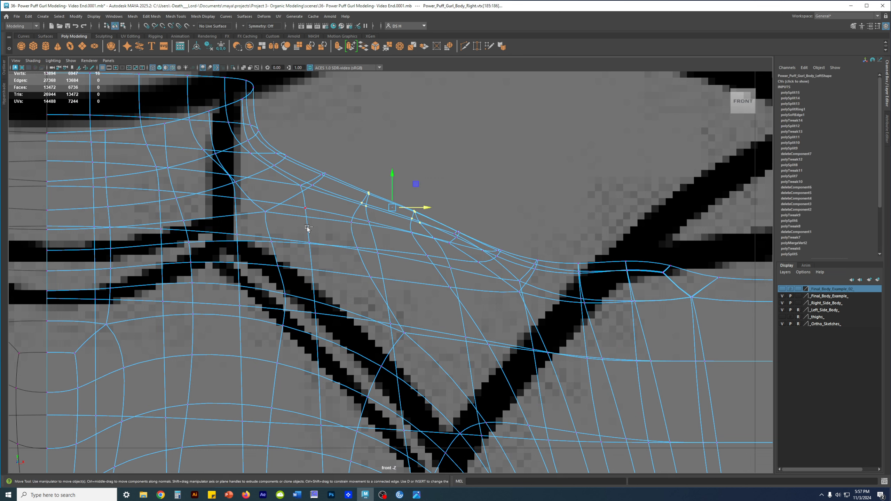
{"action": "left_click_drag", "start_coordinate": [392, 172], "coordinate": [390, 173]}
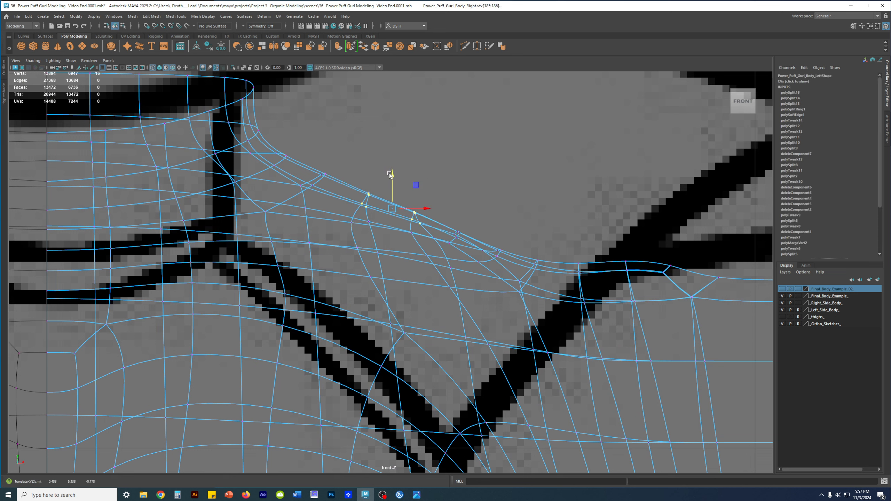